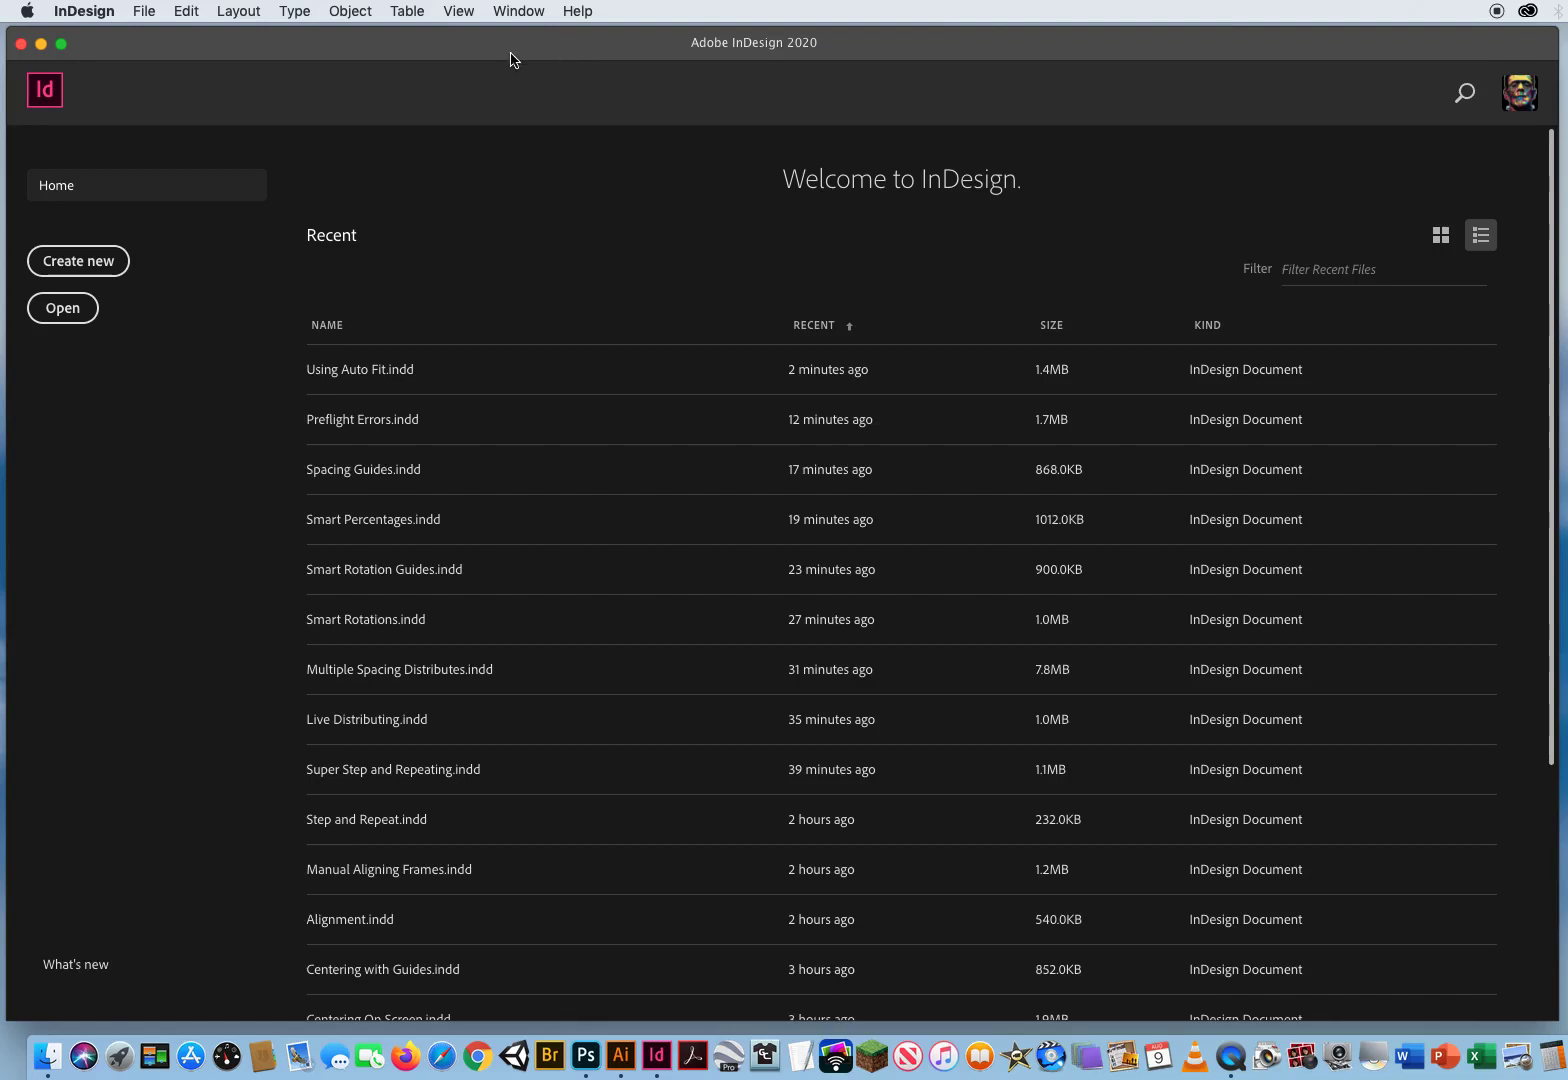
Open 1 Manual Placing.indd from ID CH.4 Placing Graphics > 2 Manual Graphics Placing.
{"action": "left_click", "coordinate": [145, 12]}
{"action": "left_click", "coordinate": [152, 53]}
{"action": "left_click", "coordinate": [911, 174]}
{"action": "left_click", "coordinate": [915, 193]}
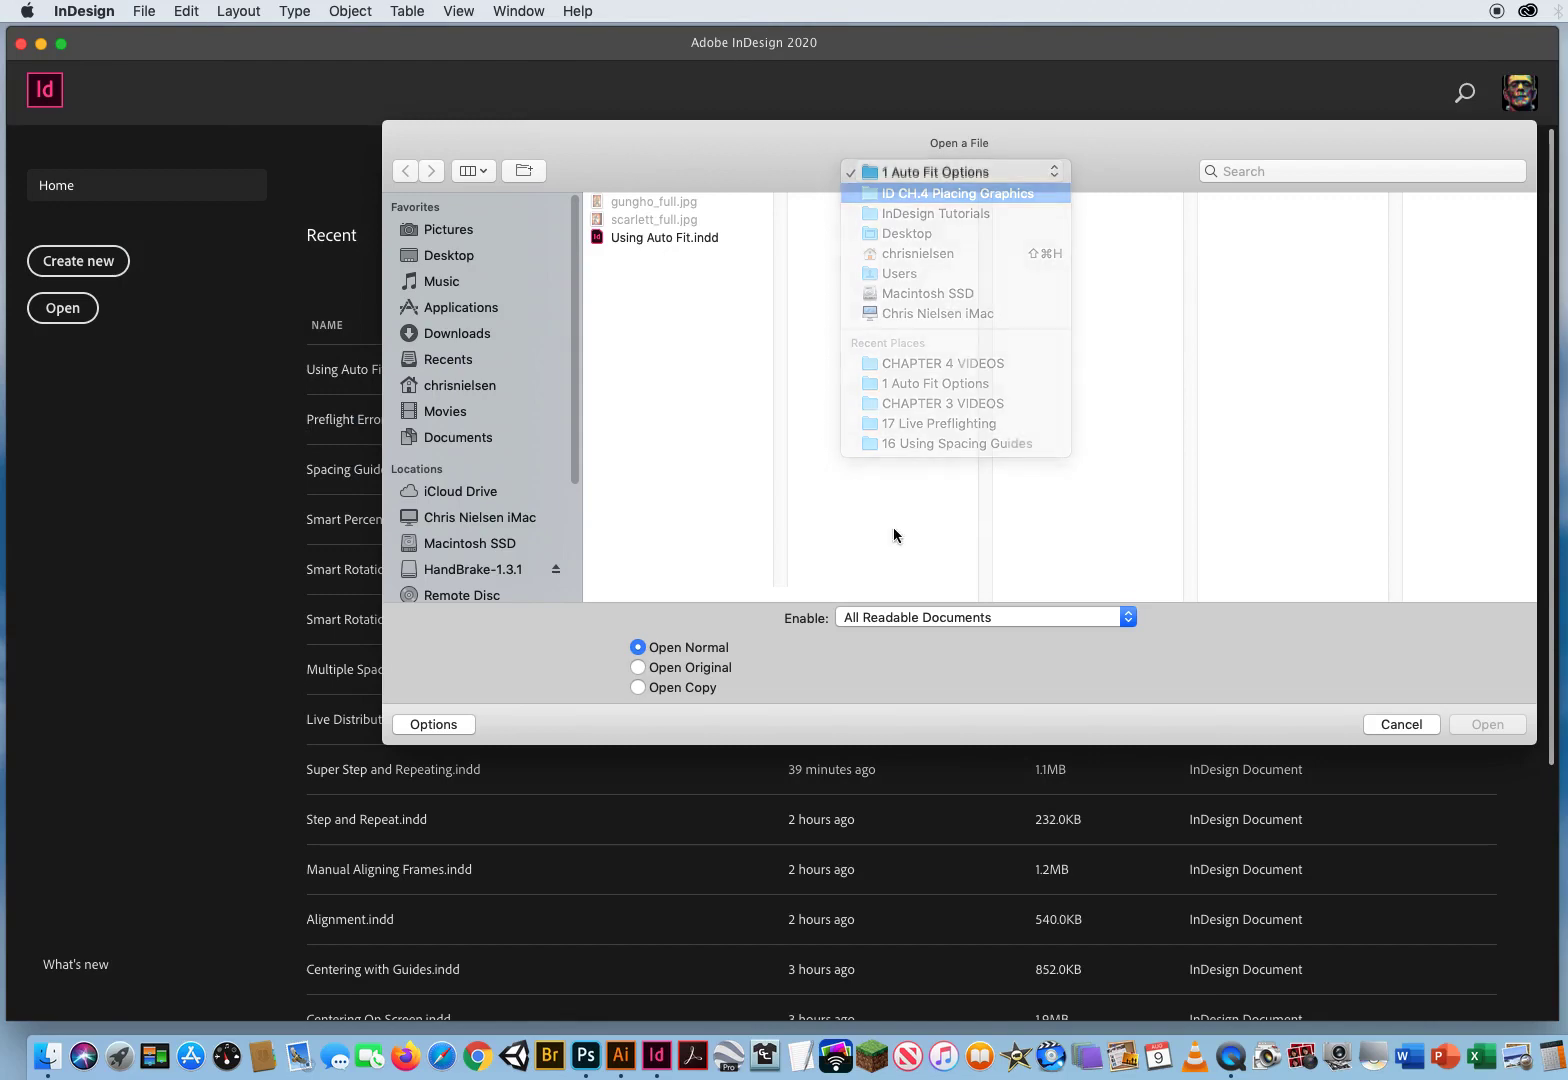
{"action": "left_click", "coordinate": [1087, 219]}
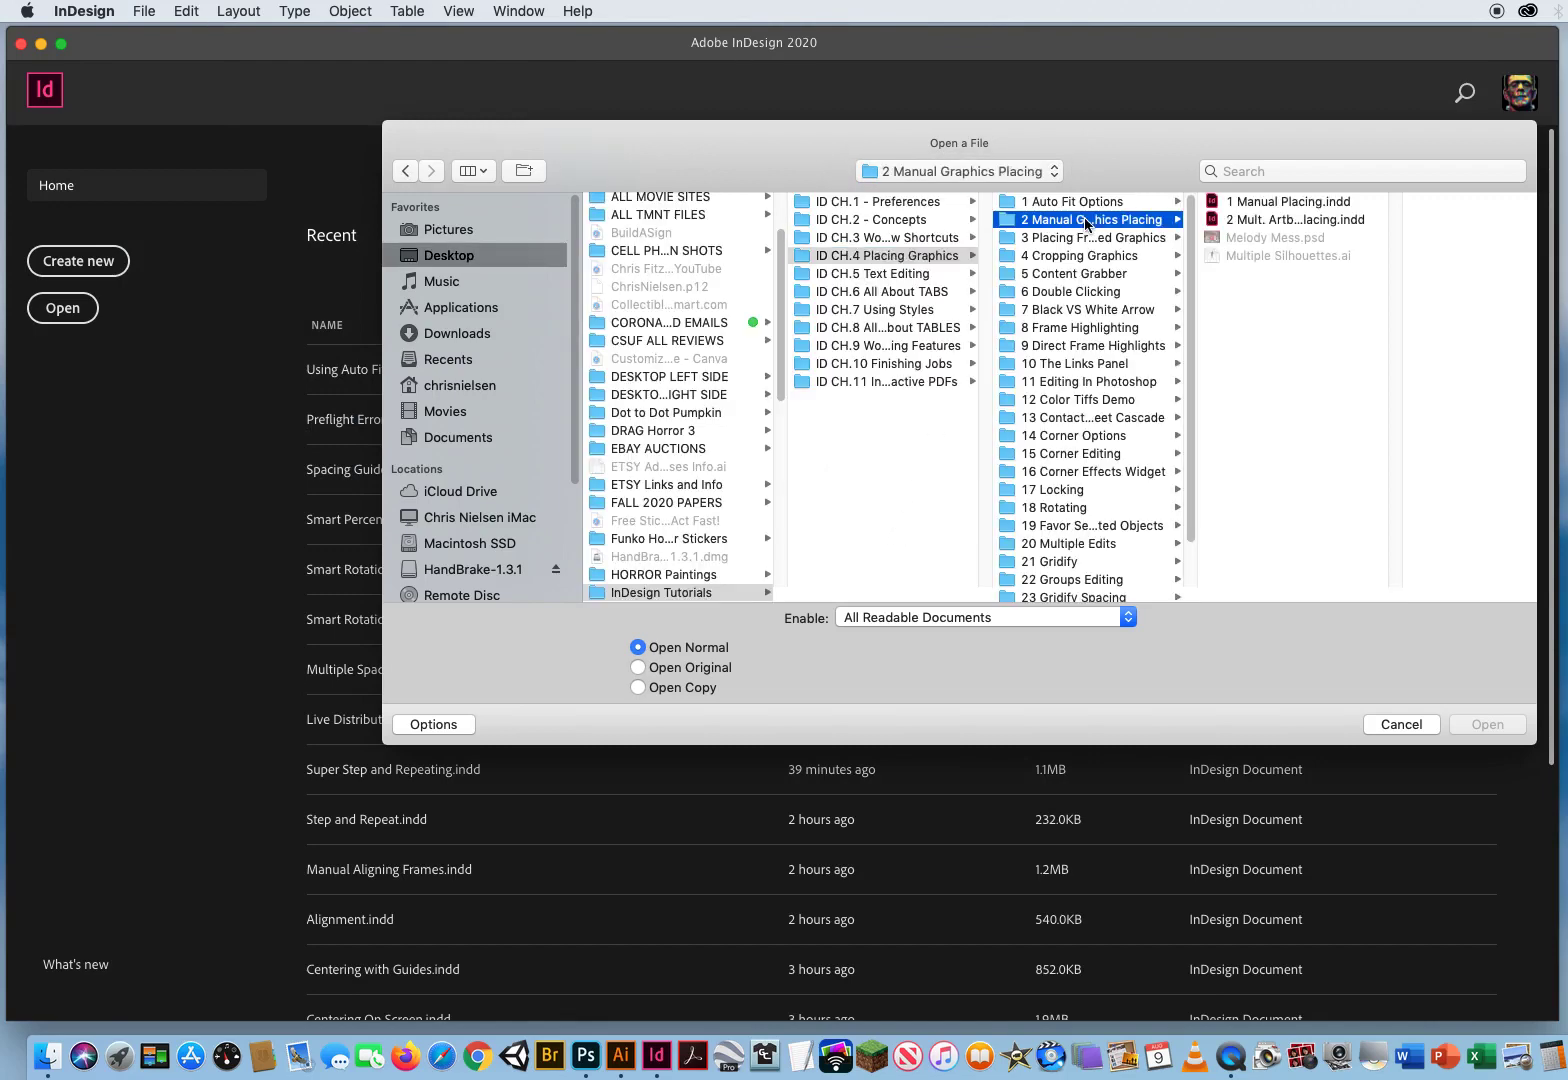
{"action": "left_click_drag", "start_coordinate": [1140, 149], "coordinate": [957, 108]}
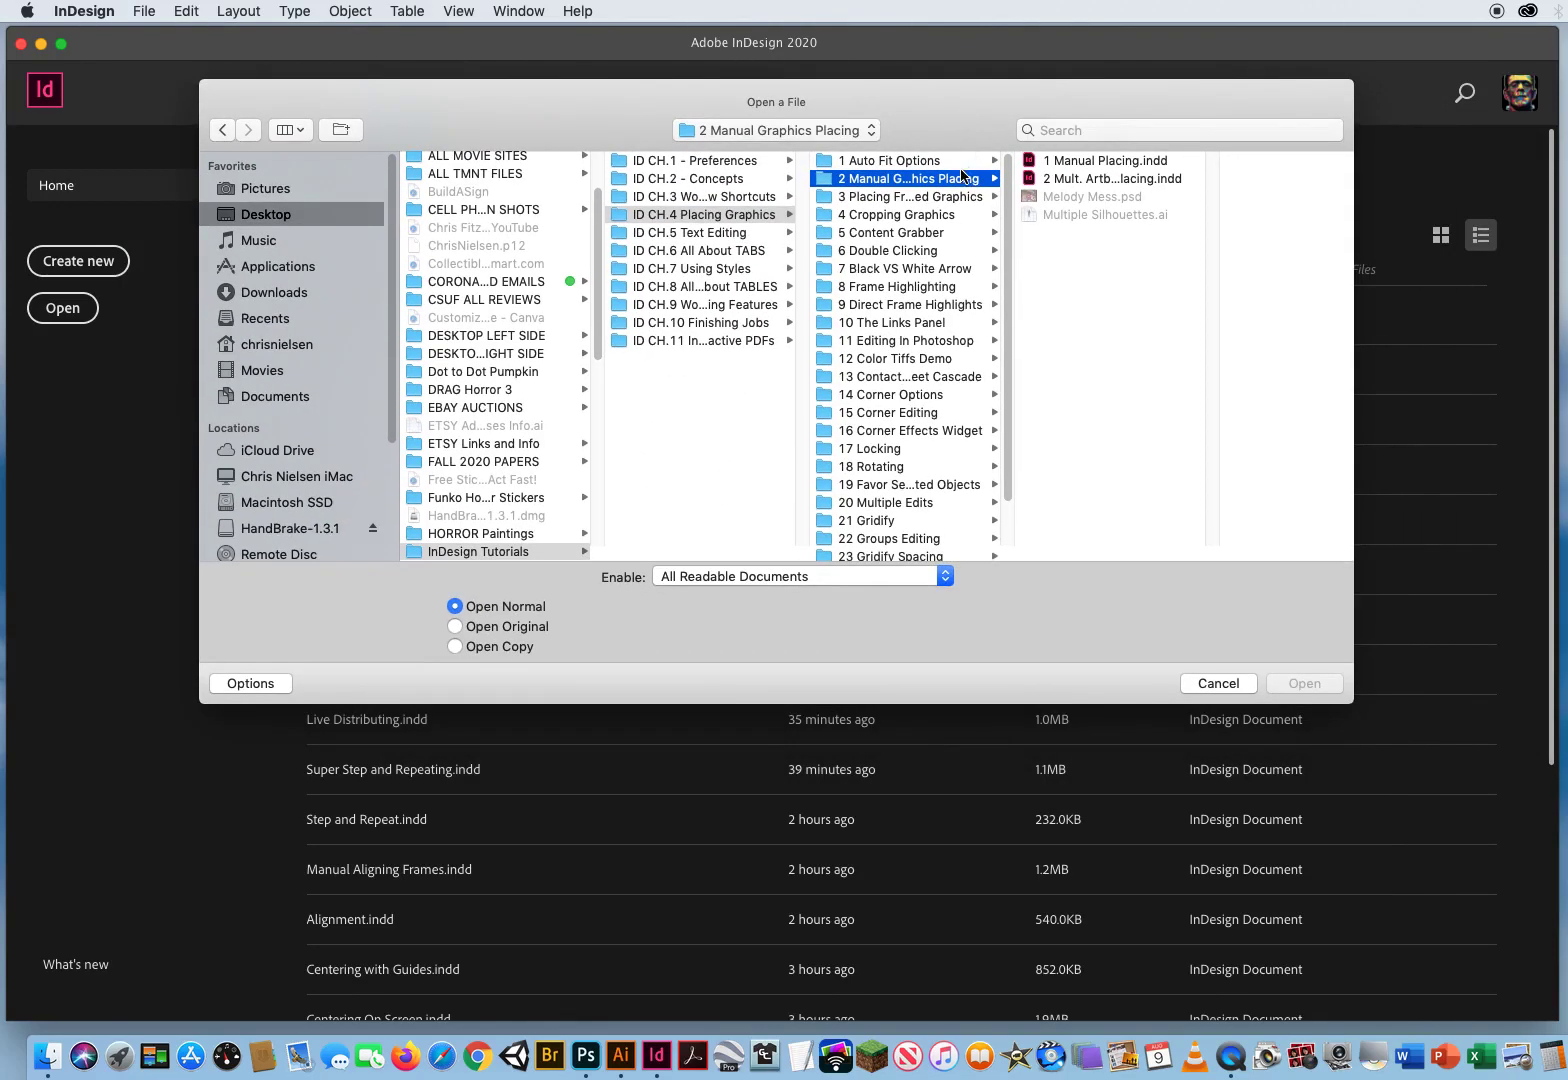
{"action": "left_click", "coordinate": [1088, 163]}
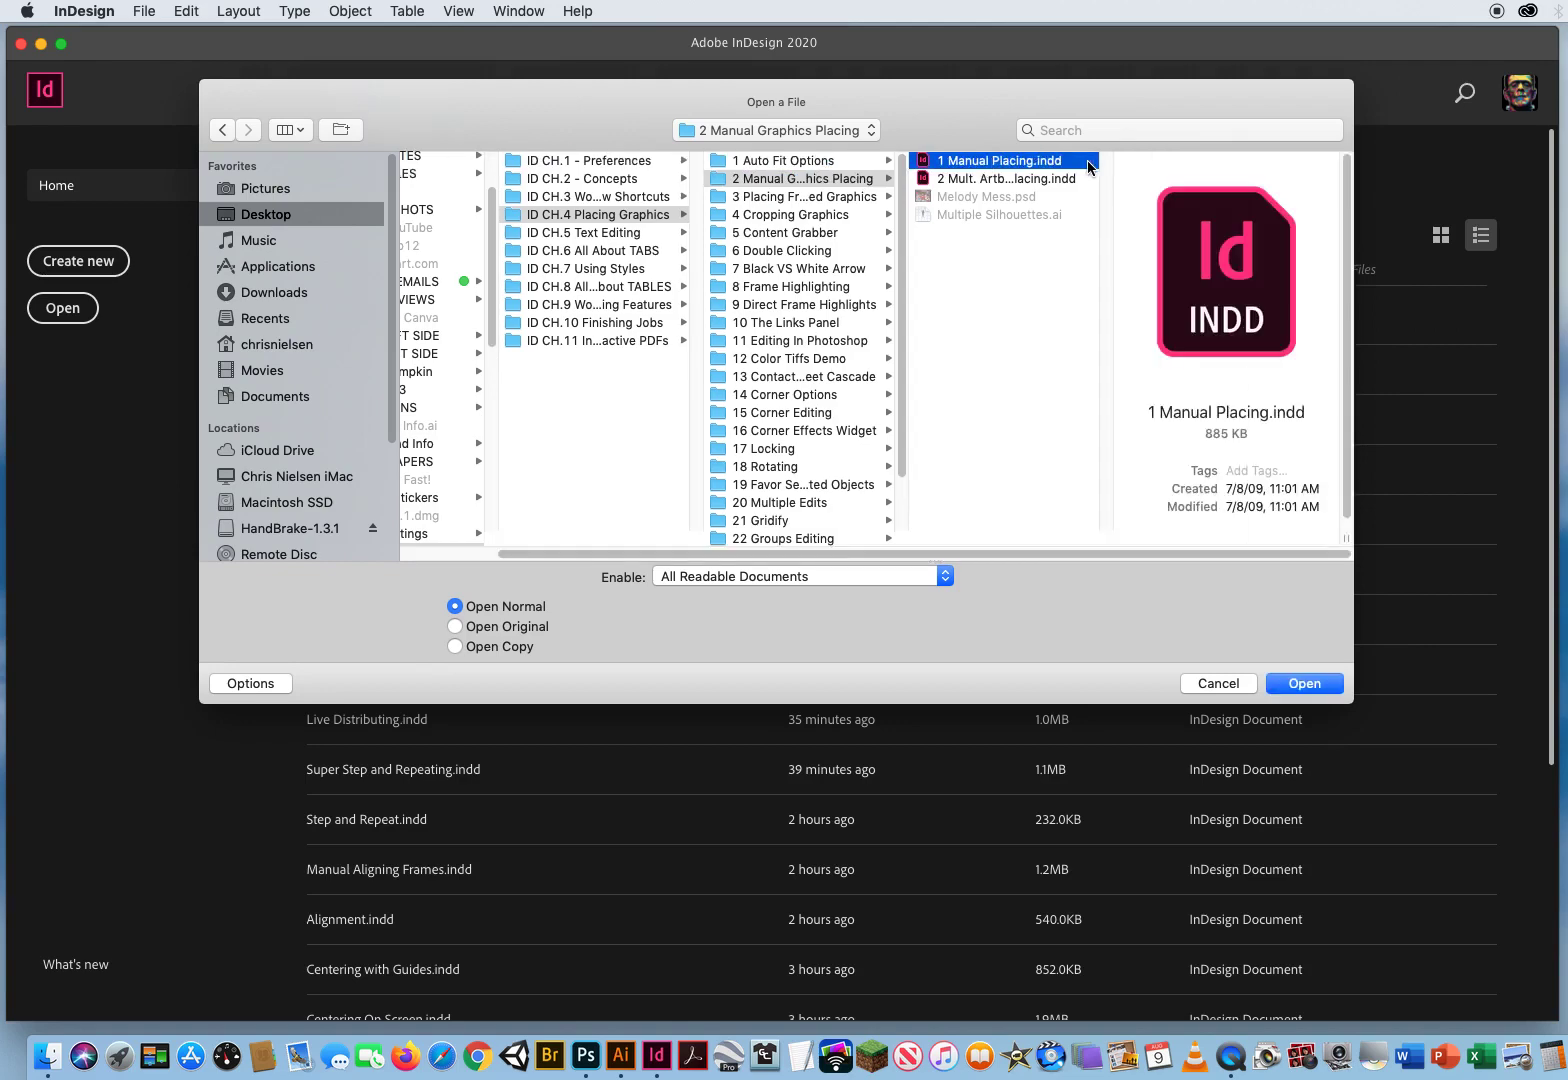
{"action": "left_click", "coordinate": [1302, 688]}
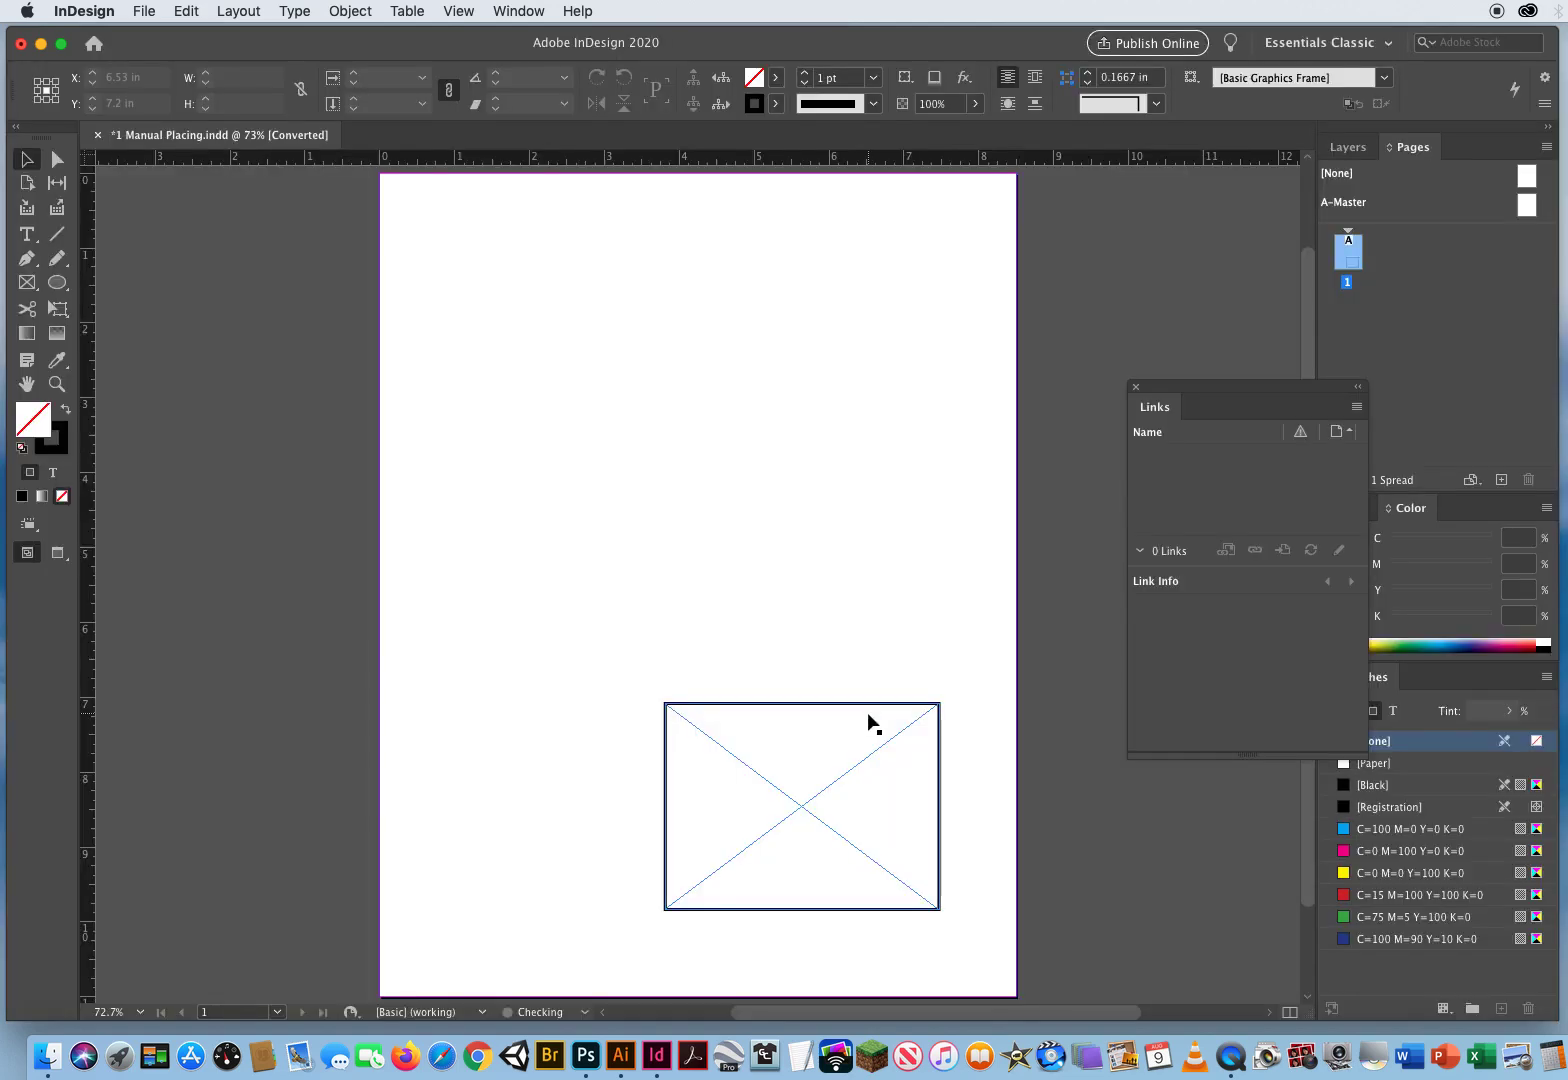
Drag the empty graphics frame to the page centre at X 4.25 in, Y 5.5 in, then reselect it.
{"action": "left_click_drag", "start_coordinate": [819, 794], "coordinate": [722, 604]}
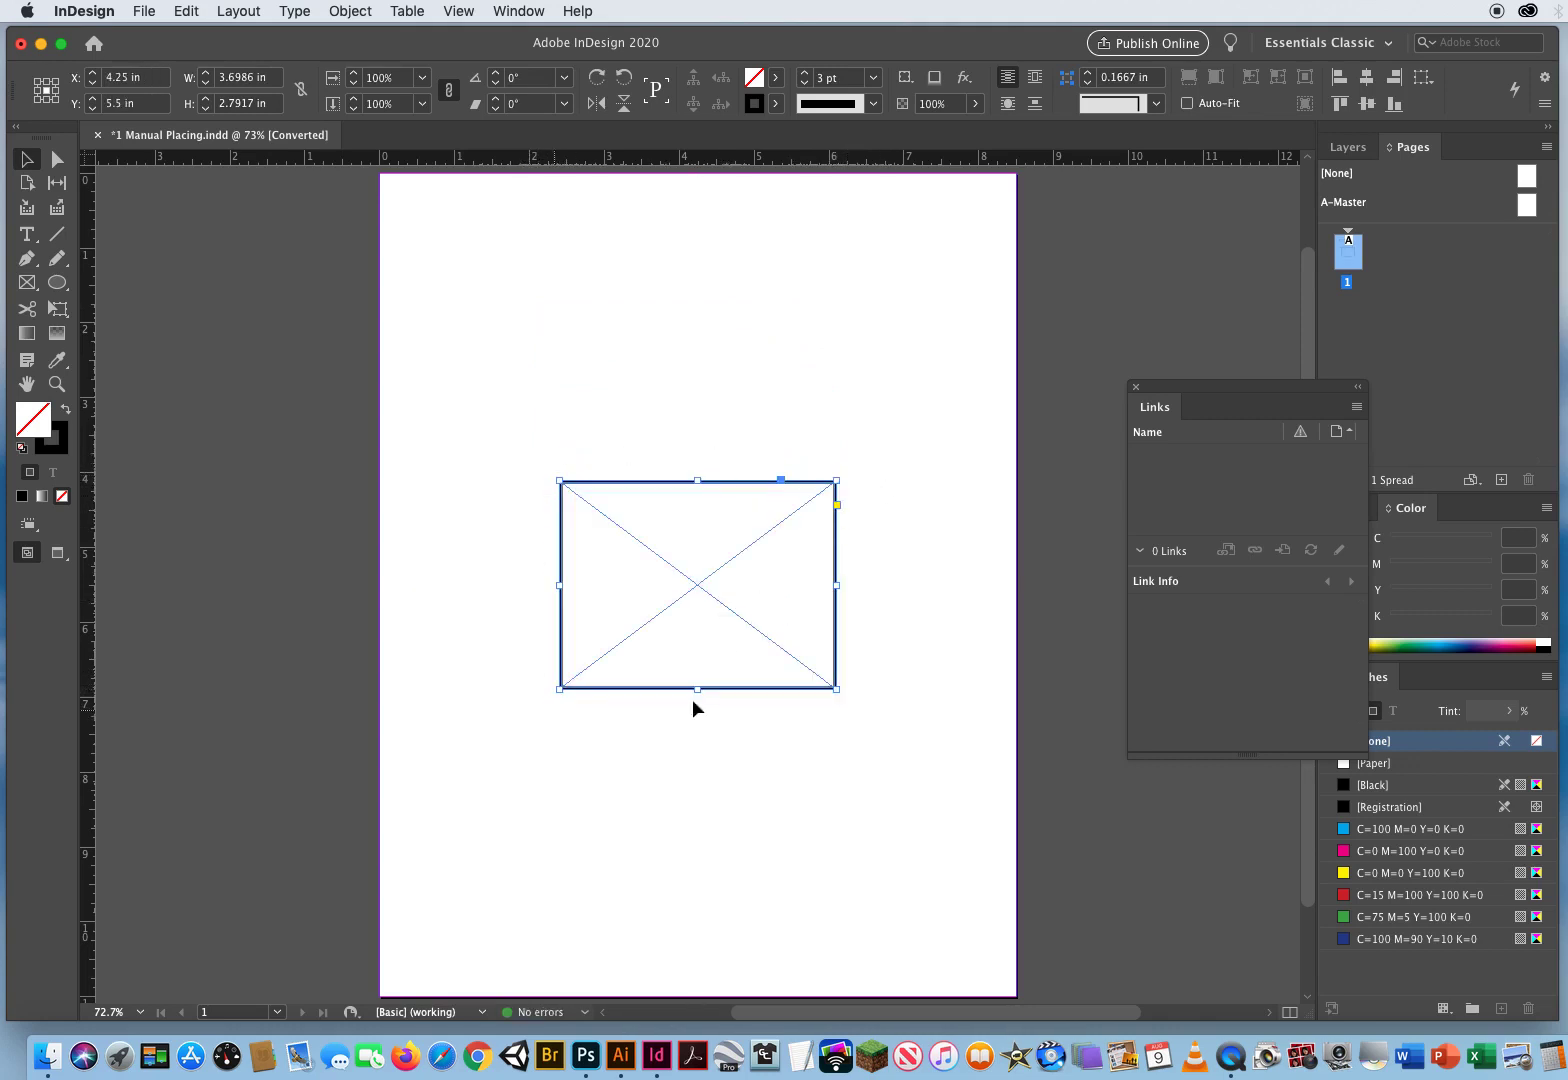
{"action": "left_click", "coordinate": [447, 441]}
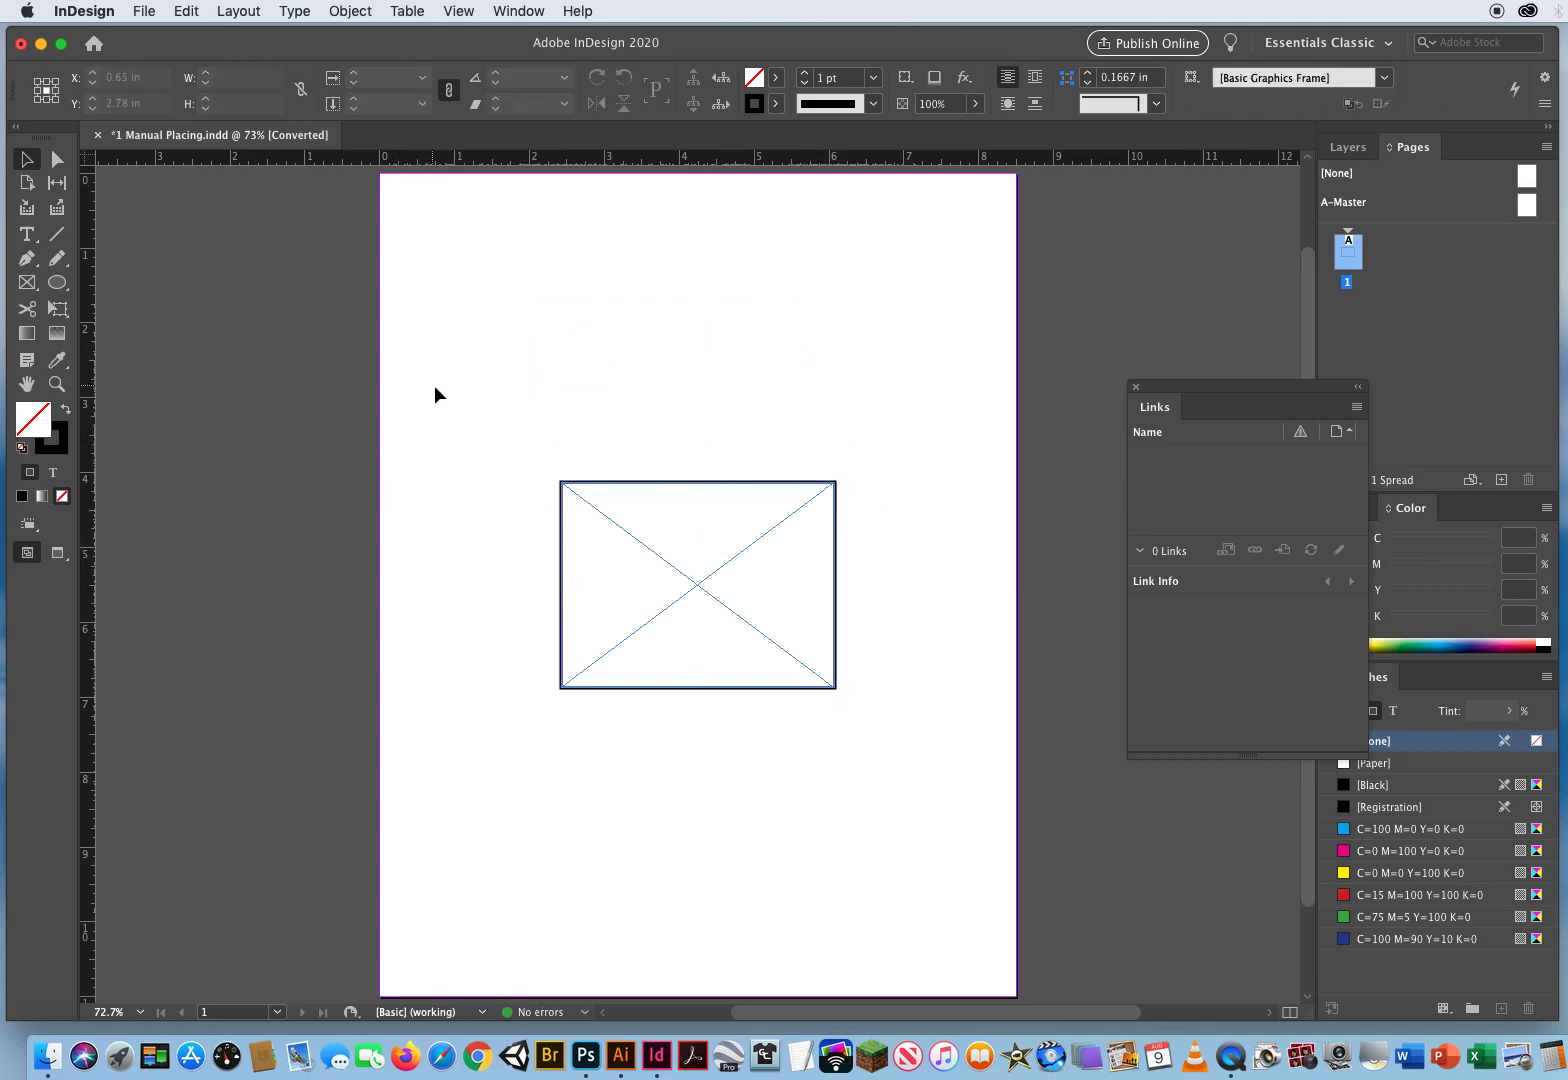
{"action": "left_click_drag", "start_coordinate": [430, 382], "coordinate": [893, 637]}
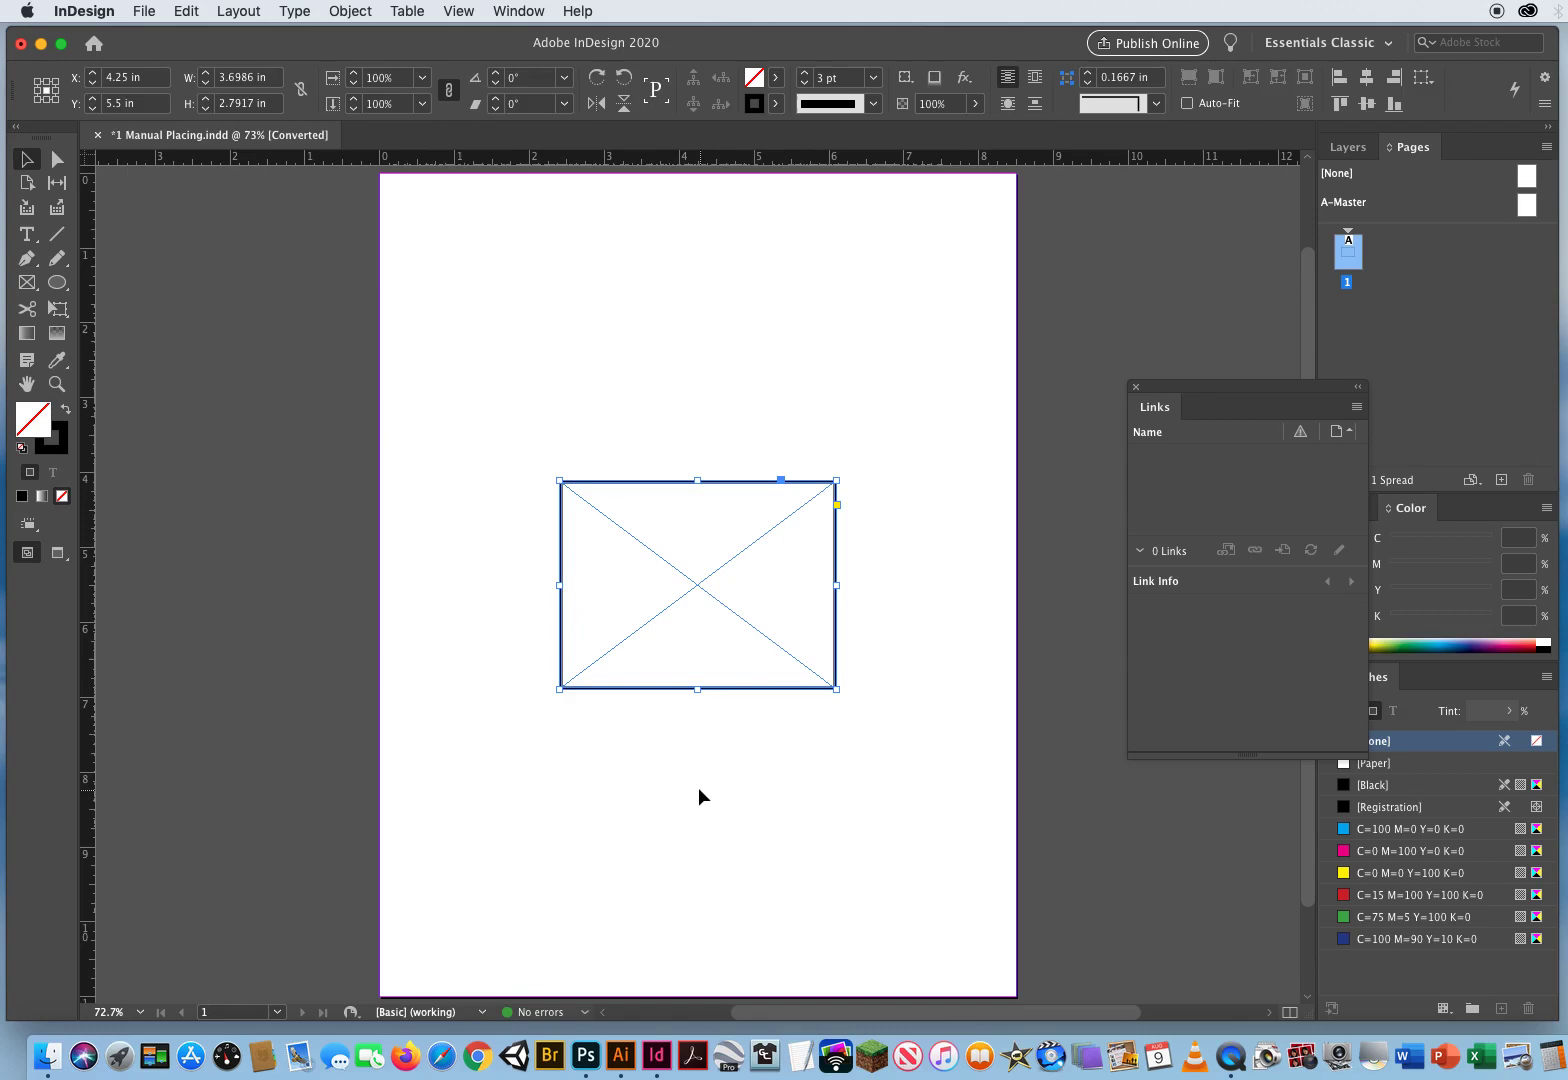
Place Melody Mess.psd from 2 Manual Graphics Placing into the selected centred frame.
{"action": "key", "text": "super+d"}
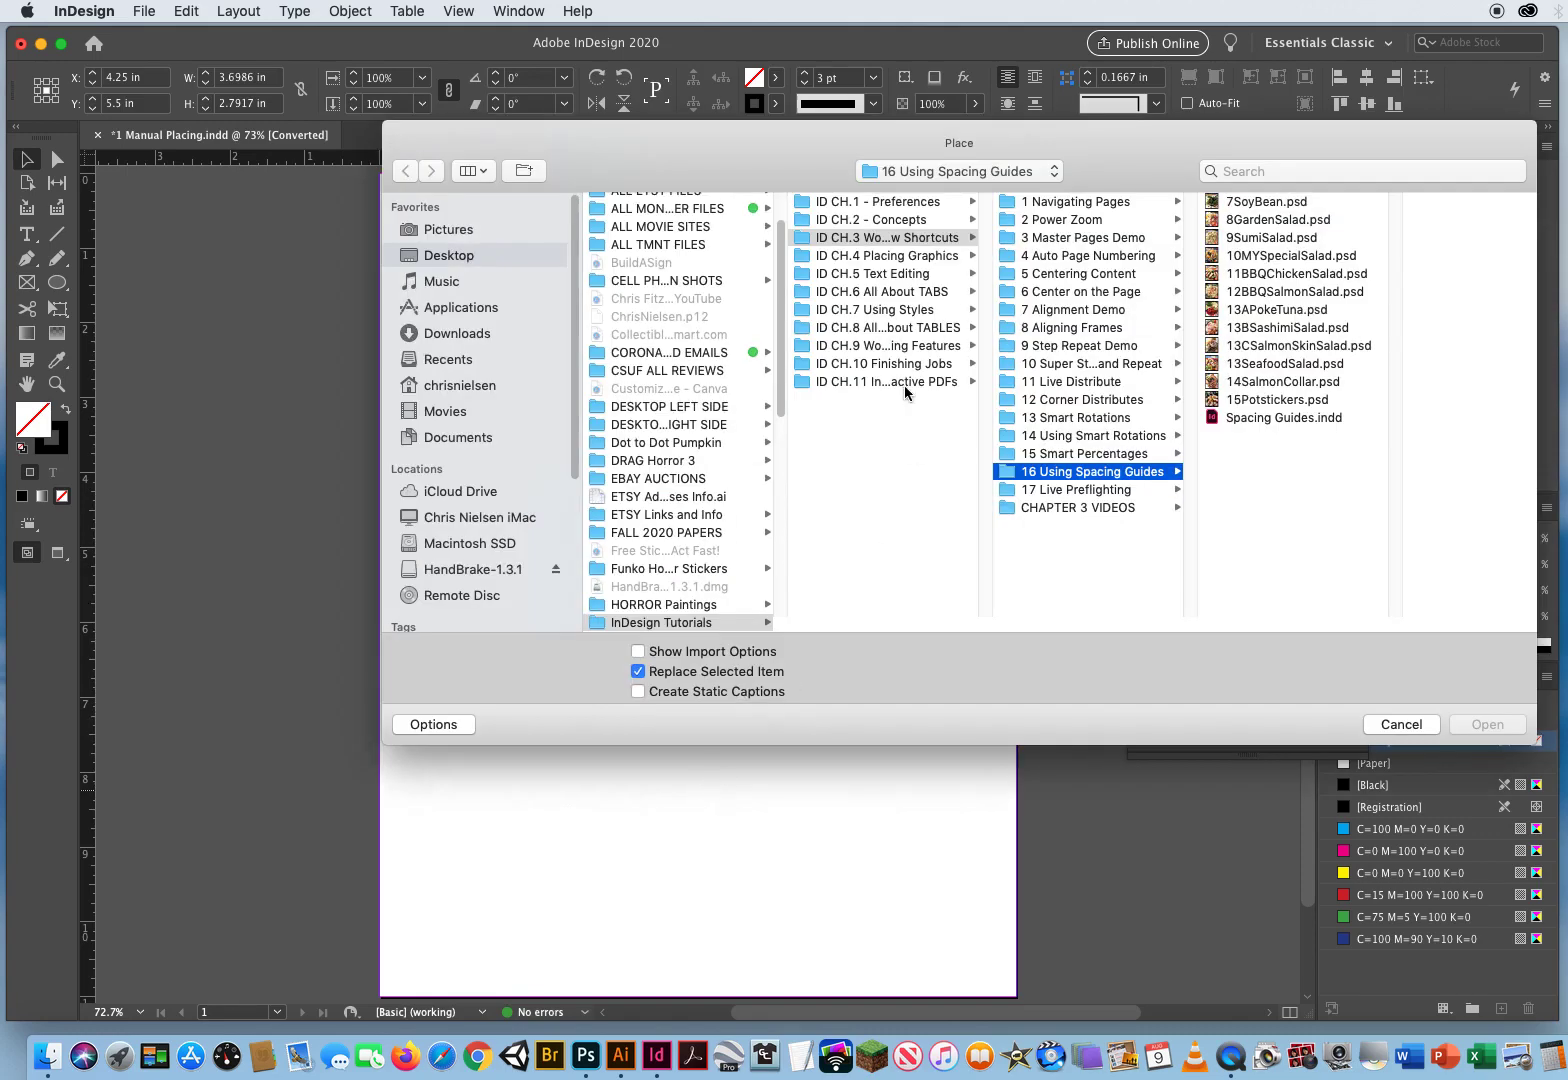
{"action": "left_click", "coordinate": [860, 256]}
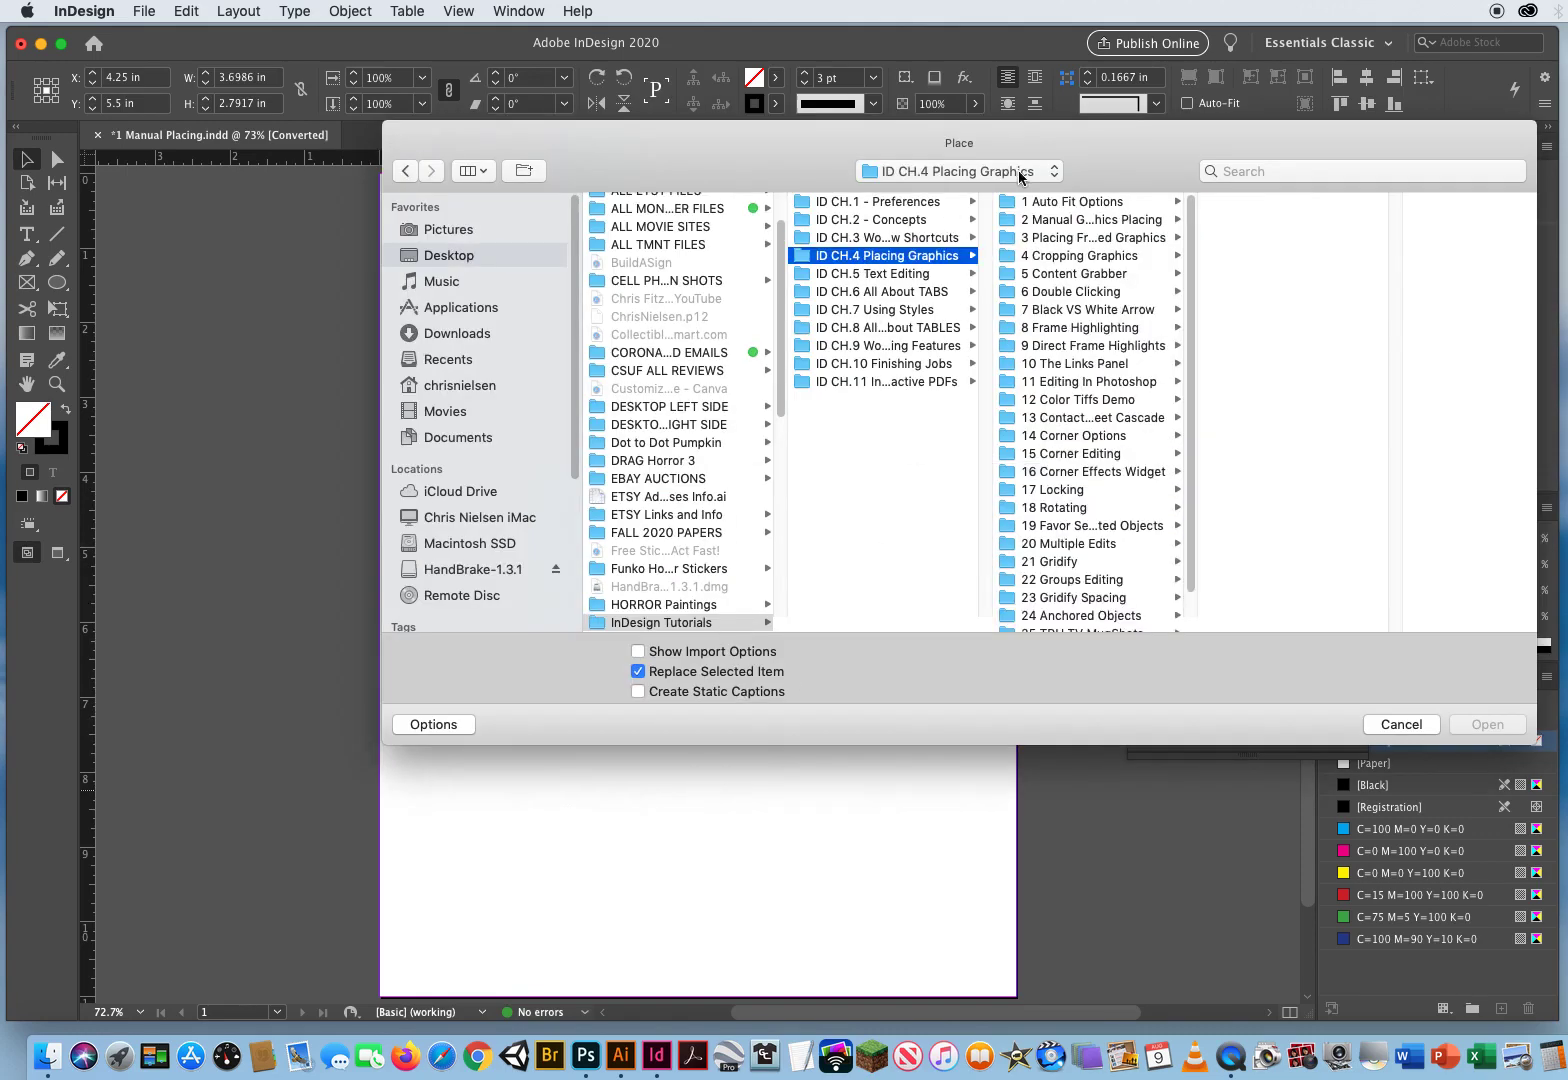
{"action": "left_click", "coordinate": [1058, 220]}
{"action": "left_click_drag", "start_coordinate": [1122, 155], "coordinate": [951, 153]}
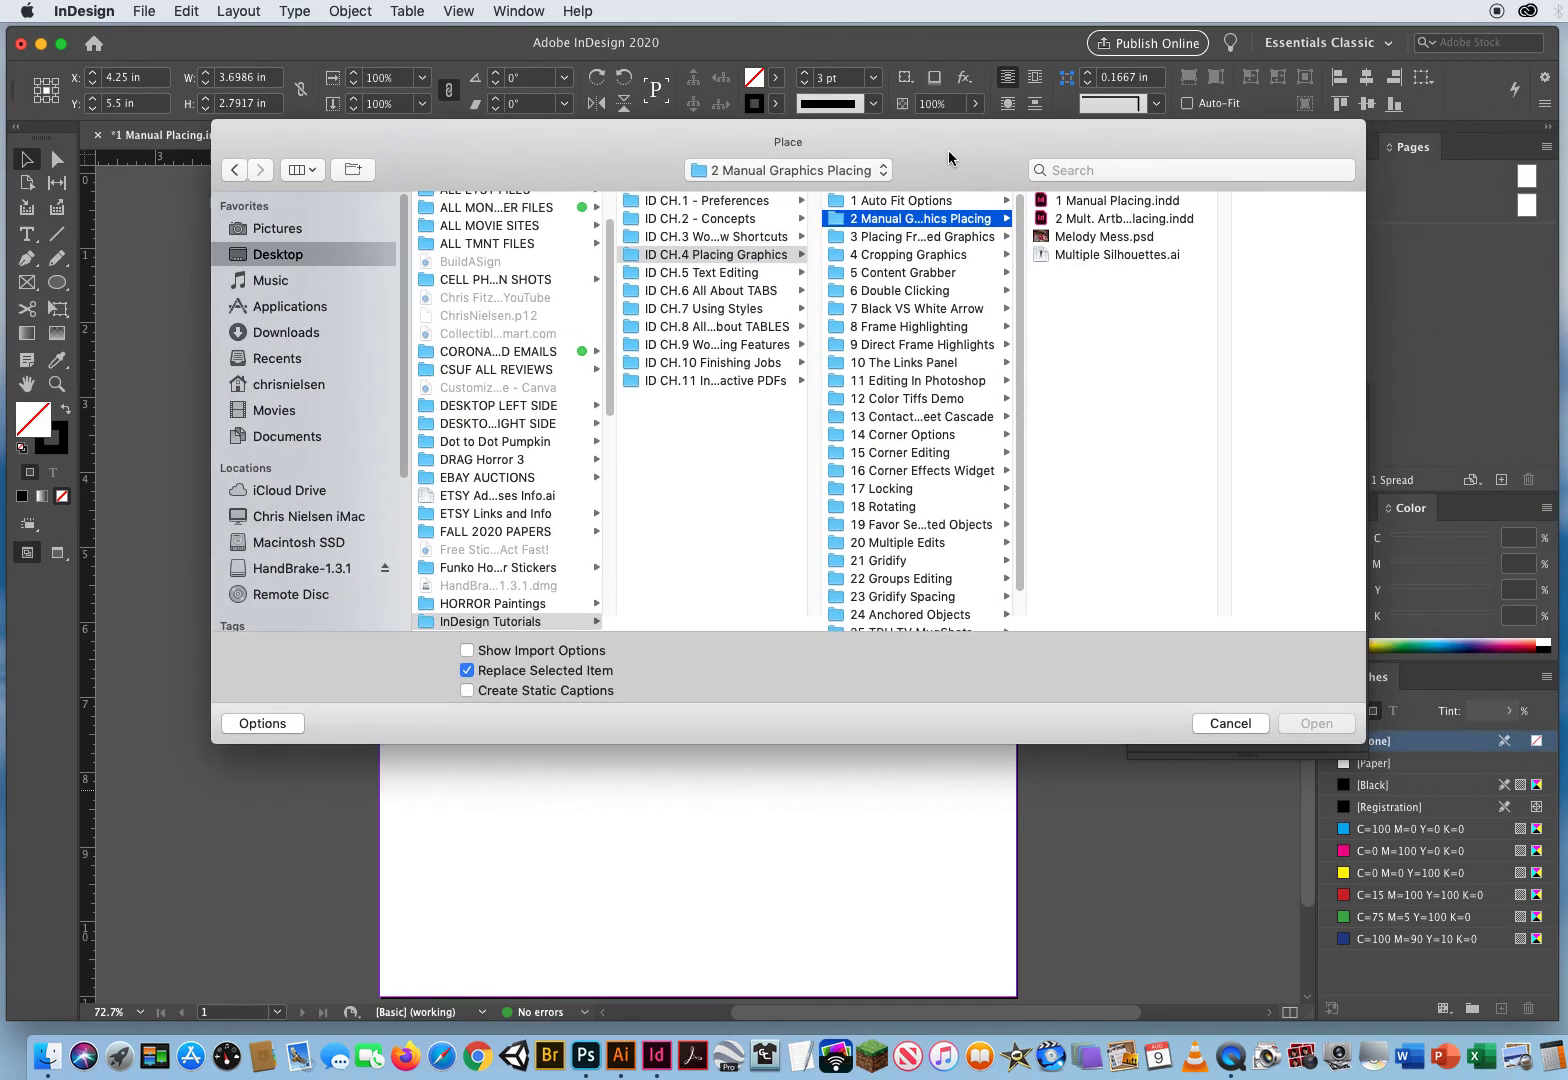
{"action": "left_click", "coordinate": [1100, 237]}
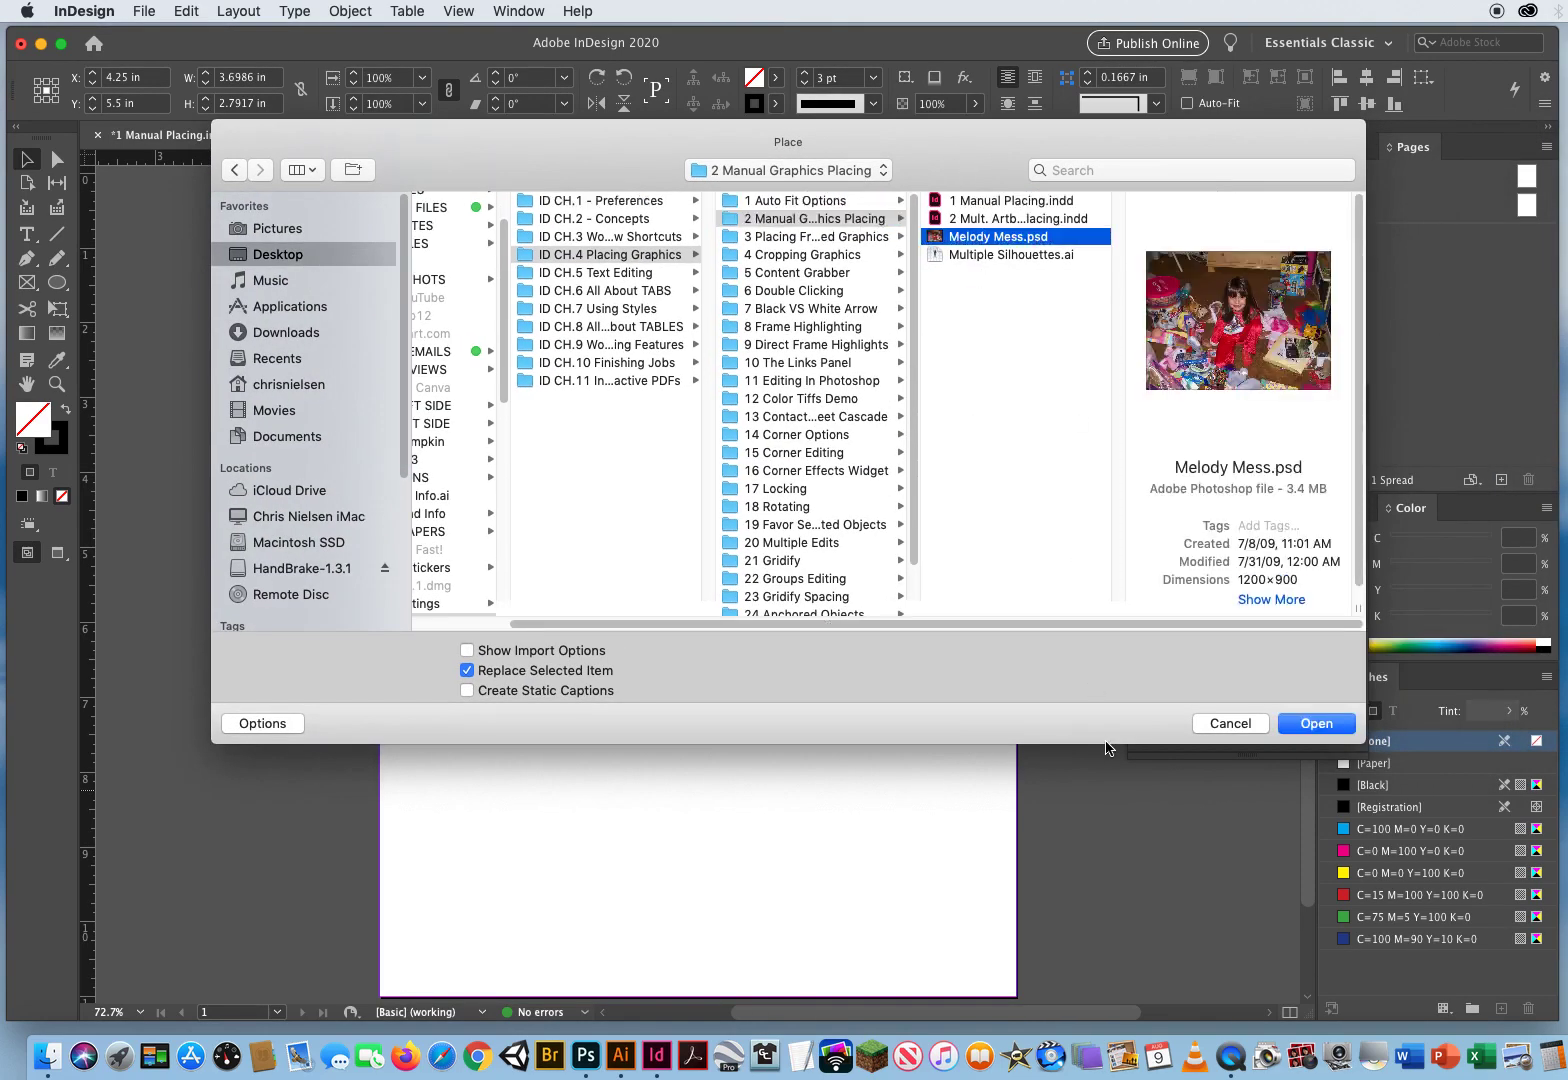
{"action": "left_click", "coordinate": [1316, 728]}
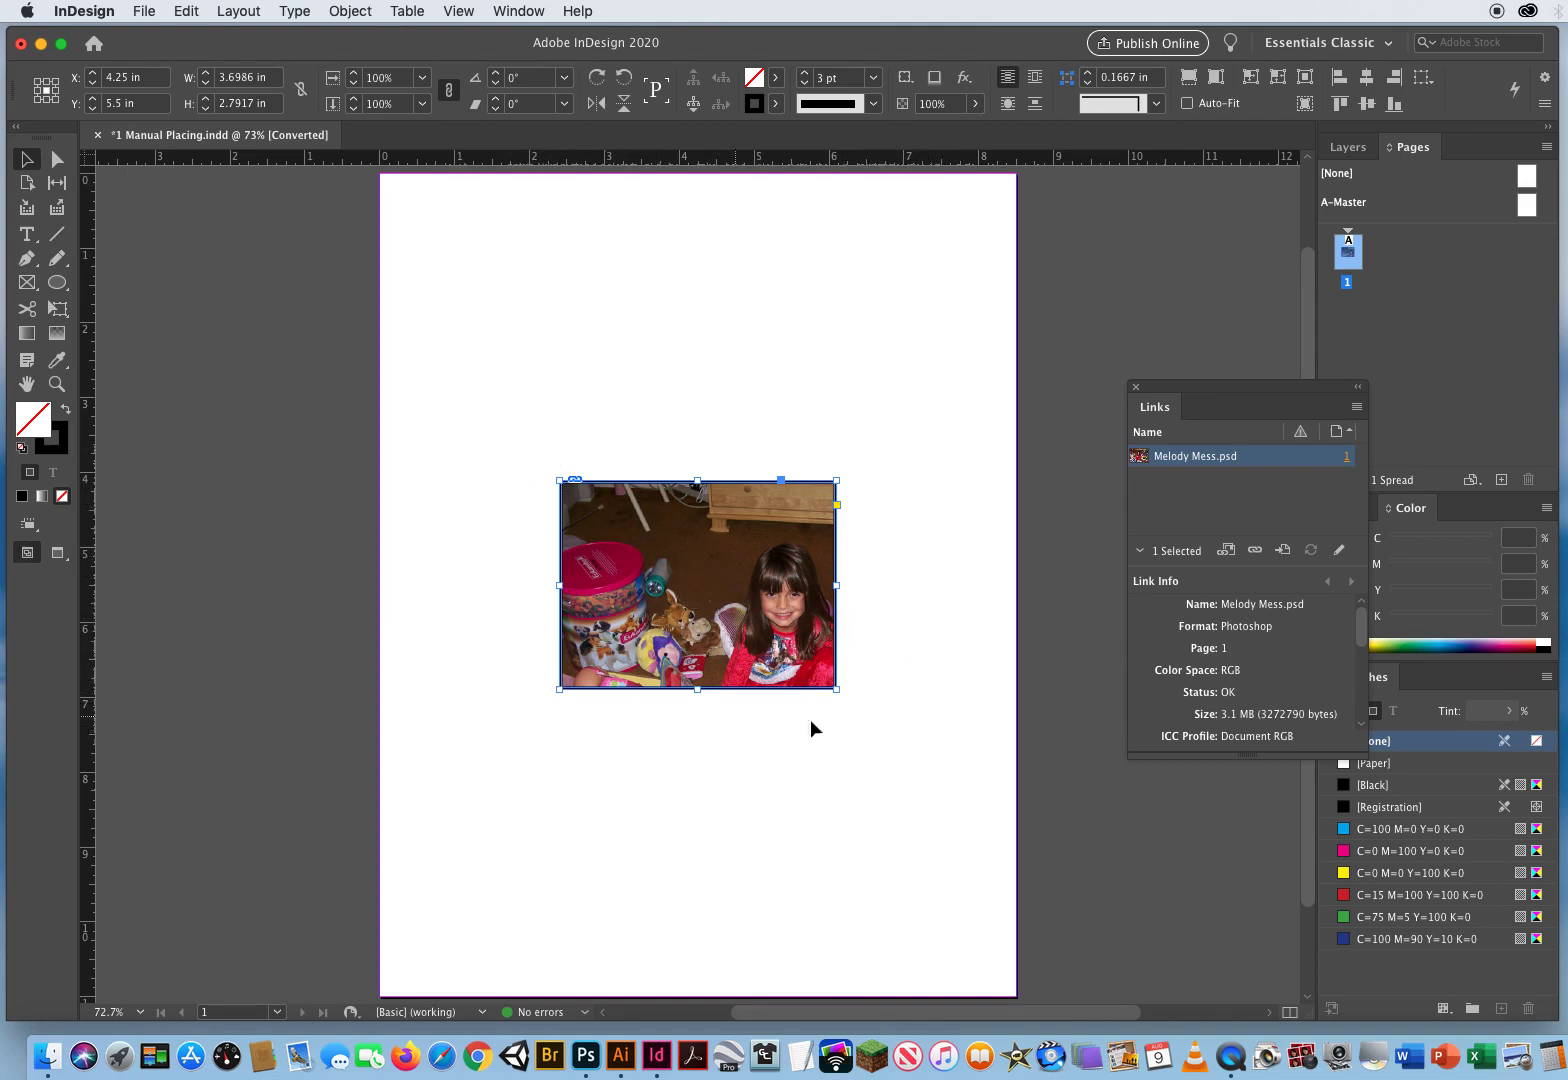
Place a second, full-size Melody Mess.psd copy onto the page as a new frame.
{"action": "left_click", "coordinate": [745, 763]}
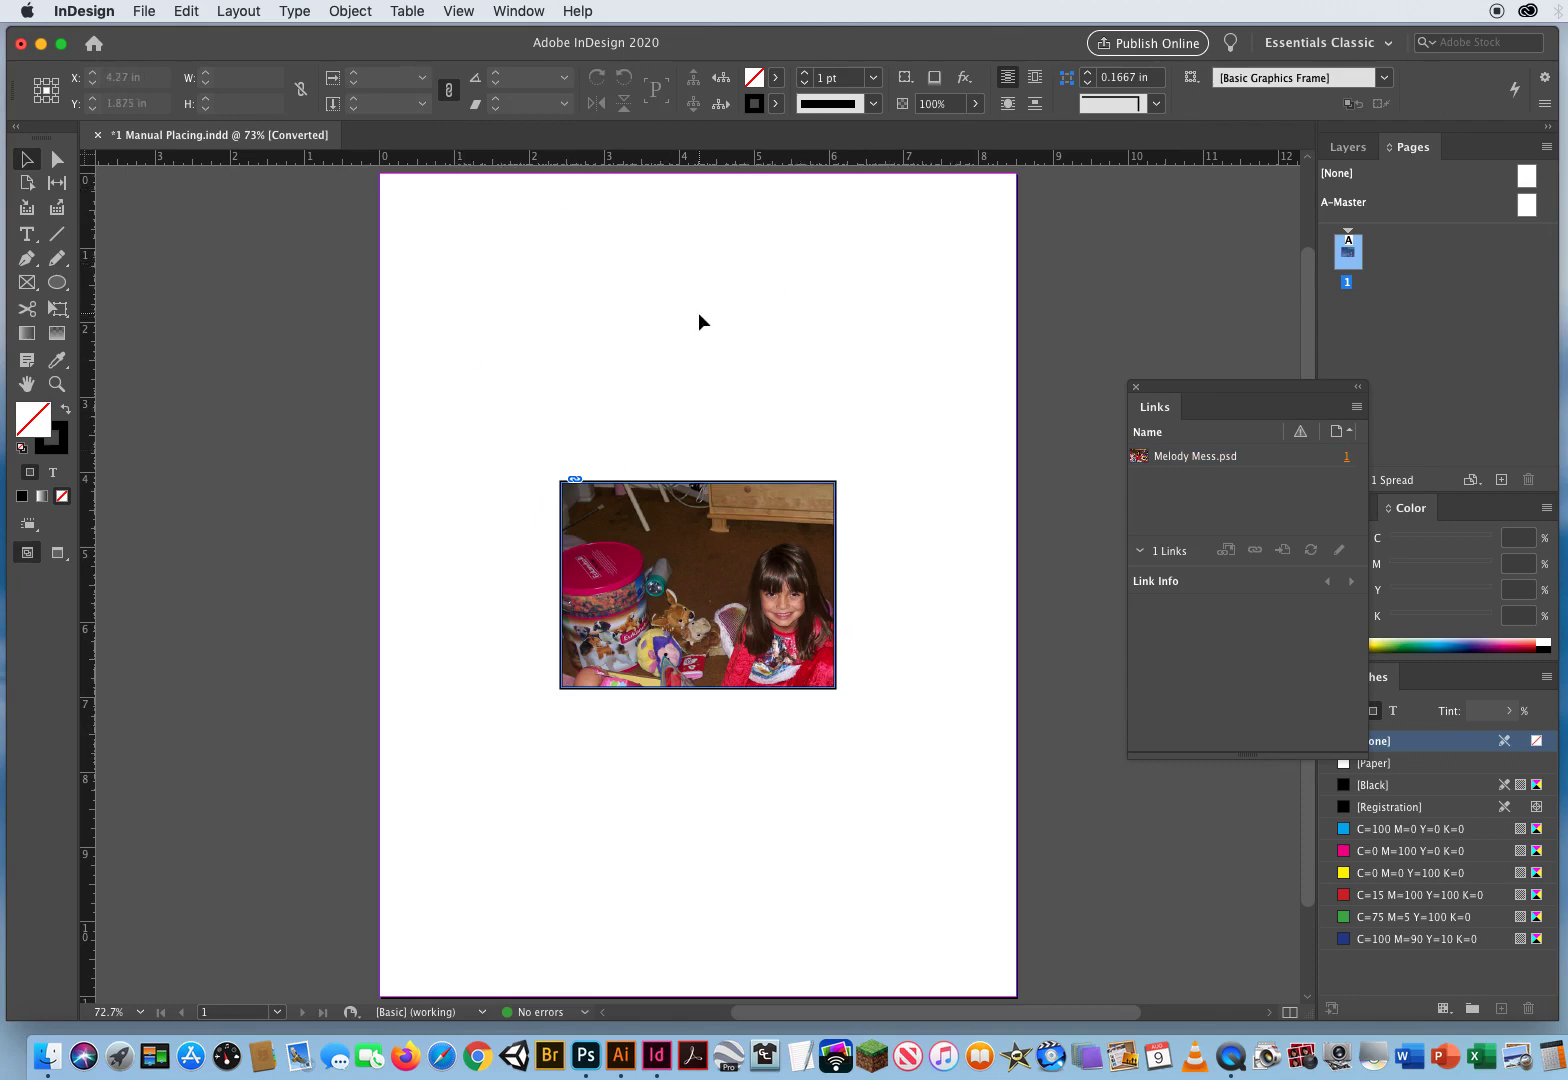
{"action": "key", "text": "super+d"}
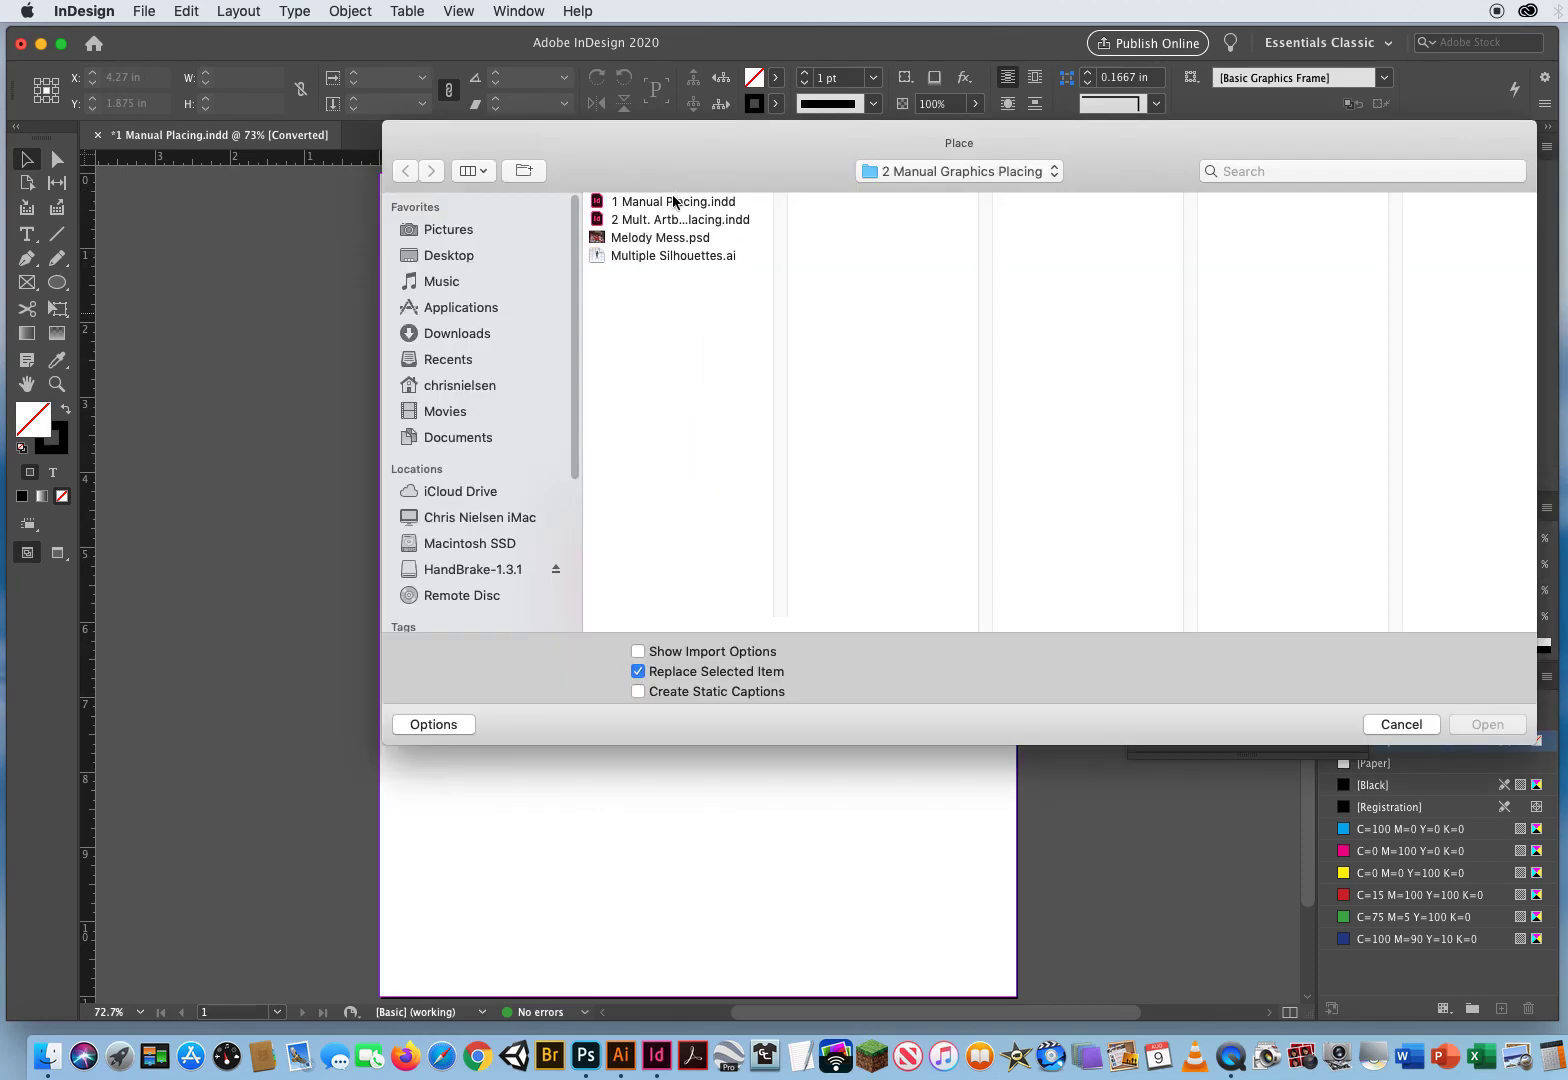
{"action": "left_click", "coordinate": [637, 240]}
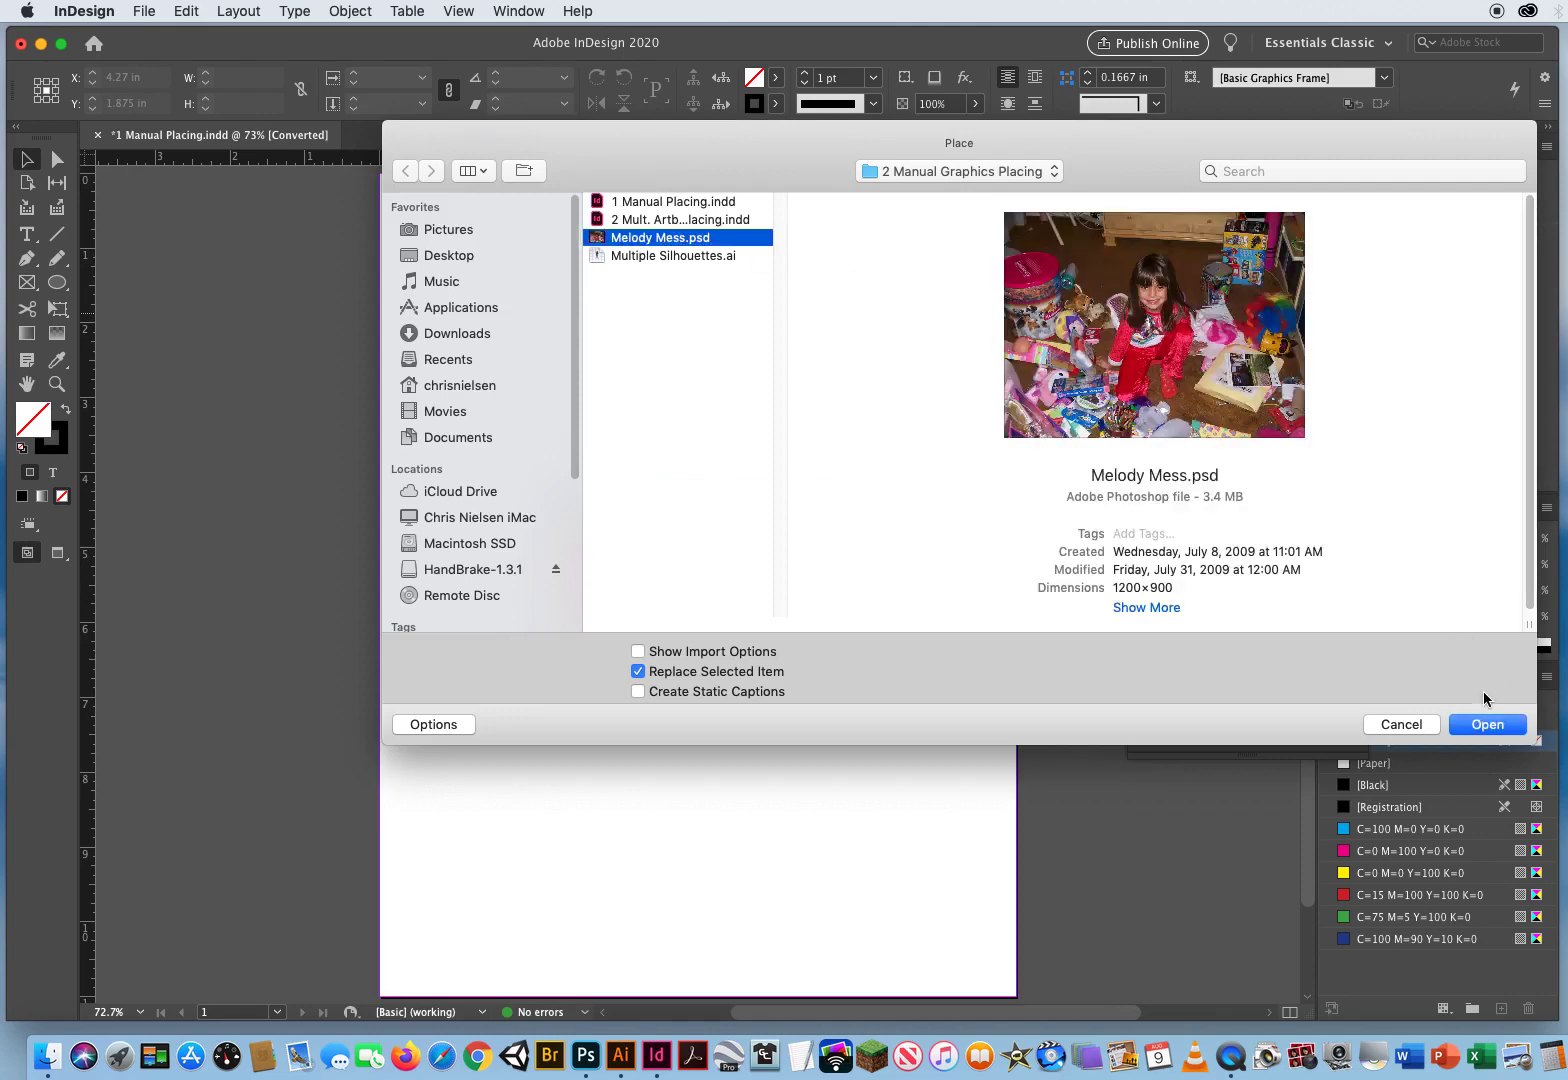
{"action": "left_click", "coordinate": [1487, 724]}
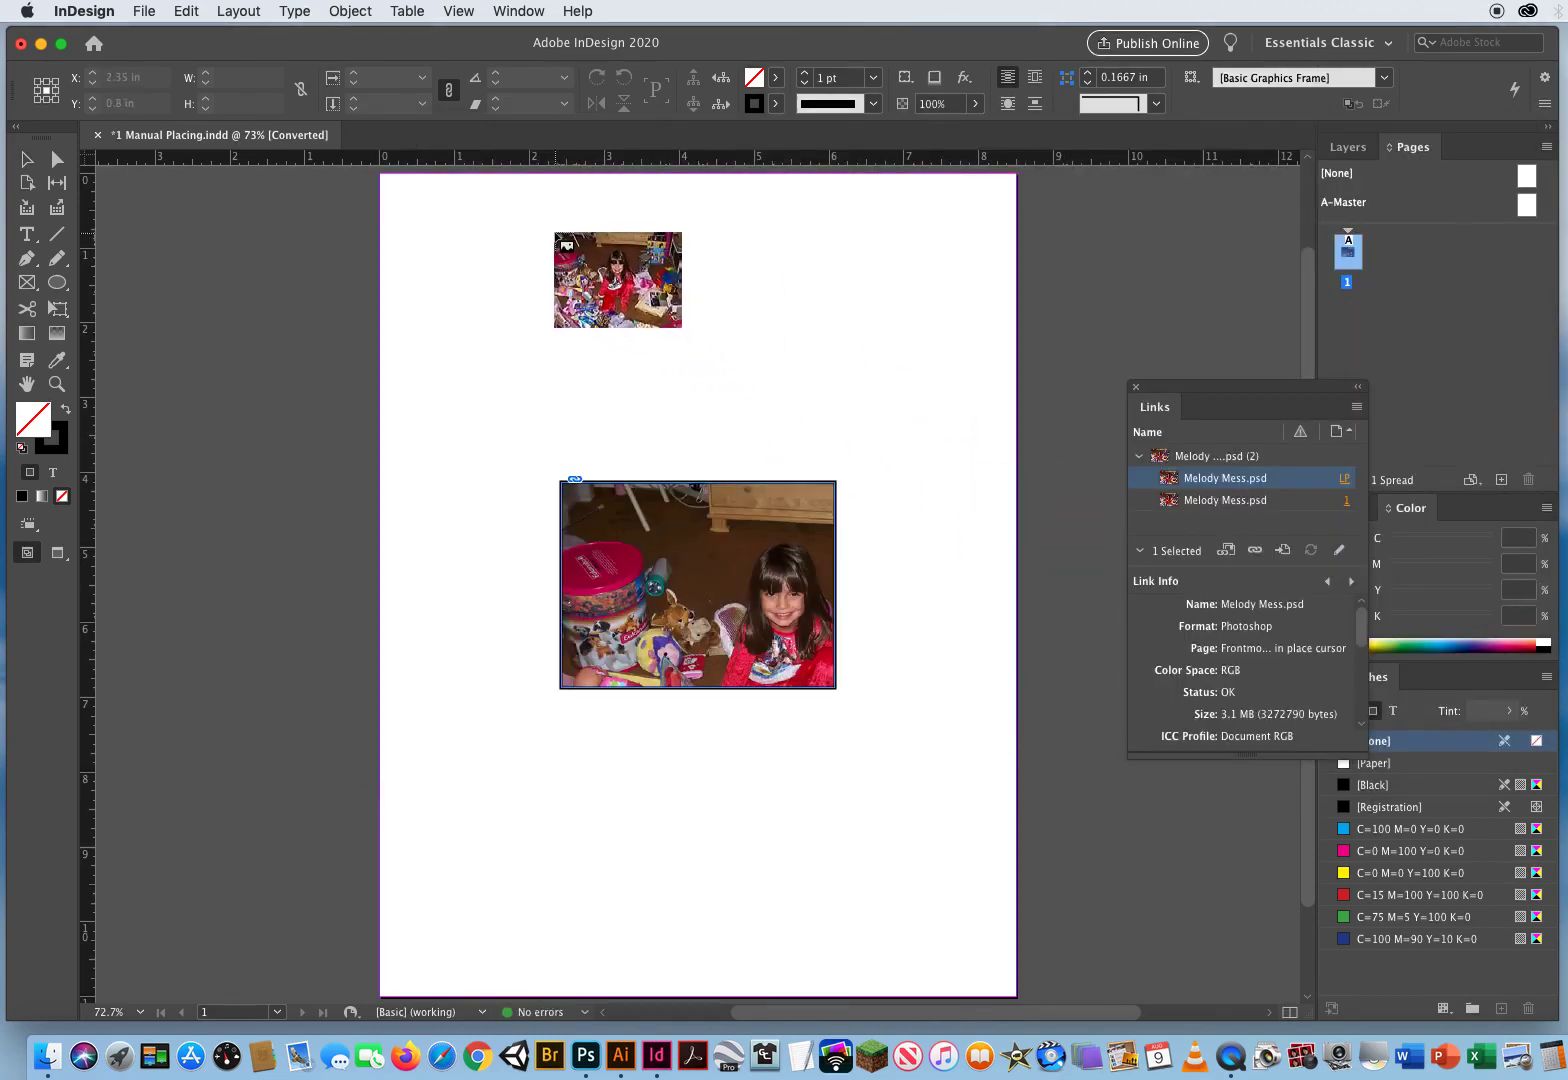
{"action": "left_click", "coordinate": [554, 227]}
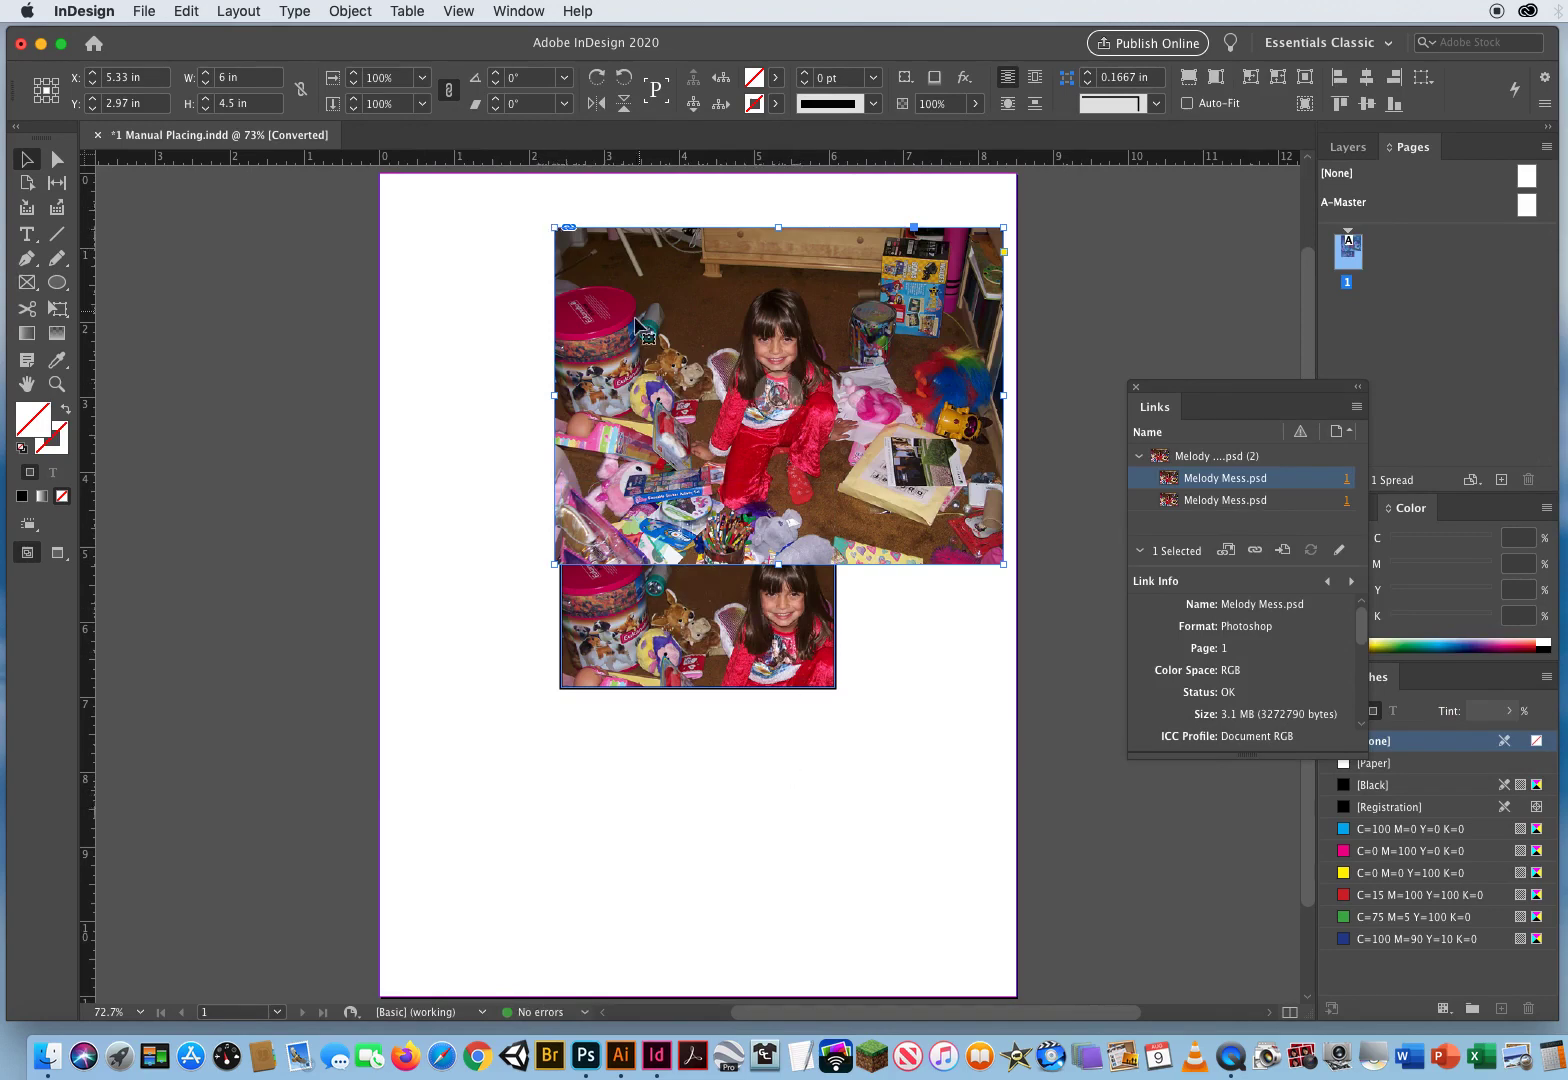
Move the 6 × 4.5 in photo copy up near the top of the page.
{"action": "left_click_drag", "start_coordinate": [606, 316], "coordinate": [619, 576]}
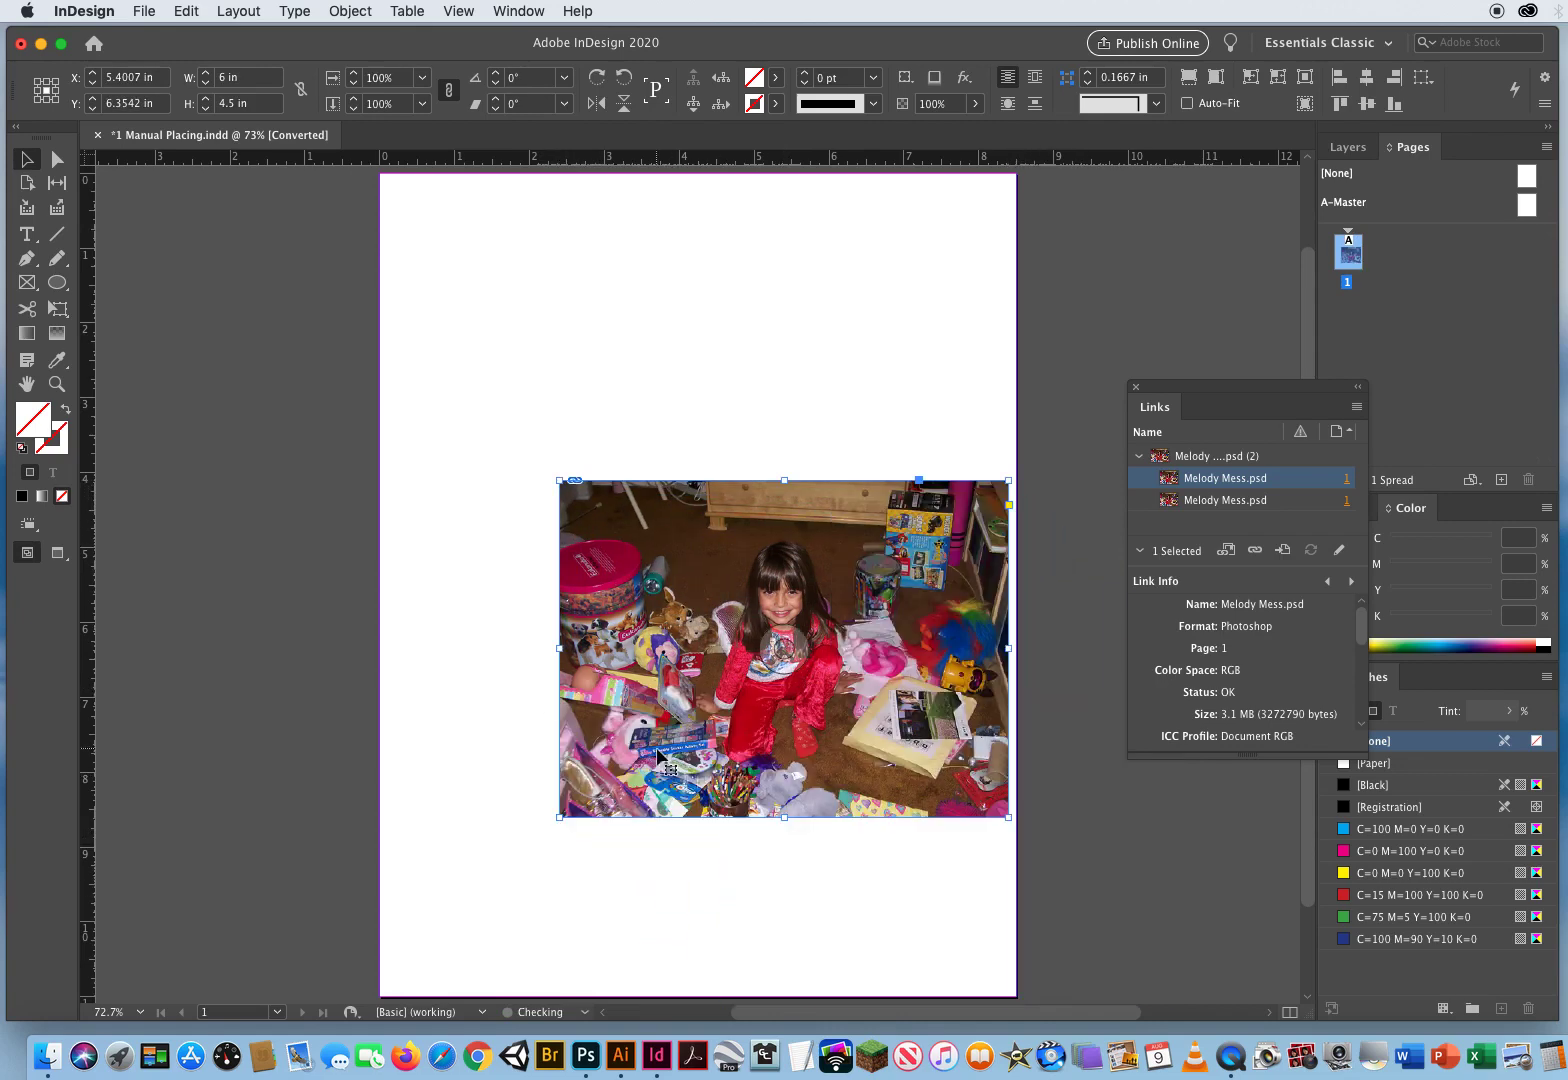
{"action": "left_click_drag", "start_coordinate": [660, 755], "coordinate": [688, 838]}
{"action": "left_click_drag", "start_coordinate": [935, 780], "coordinate": [832, 450]}
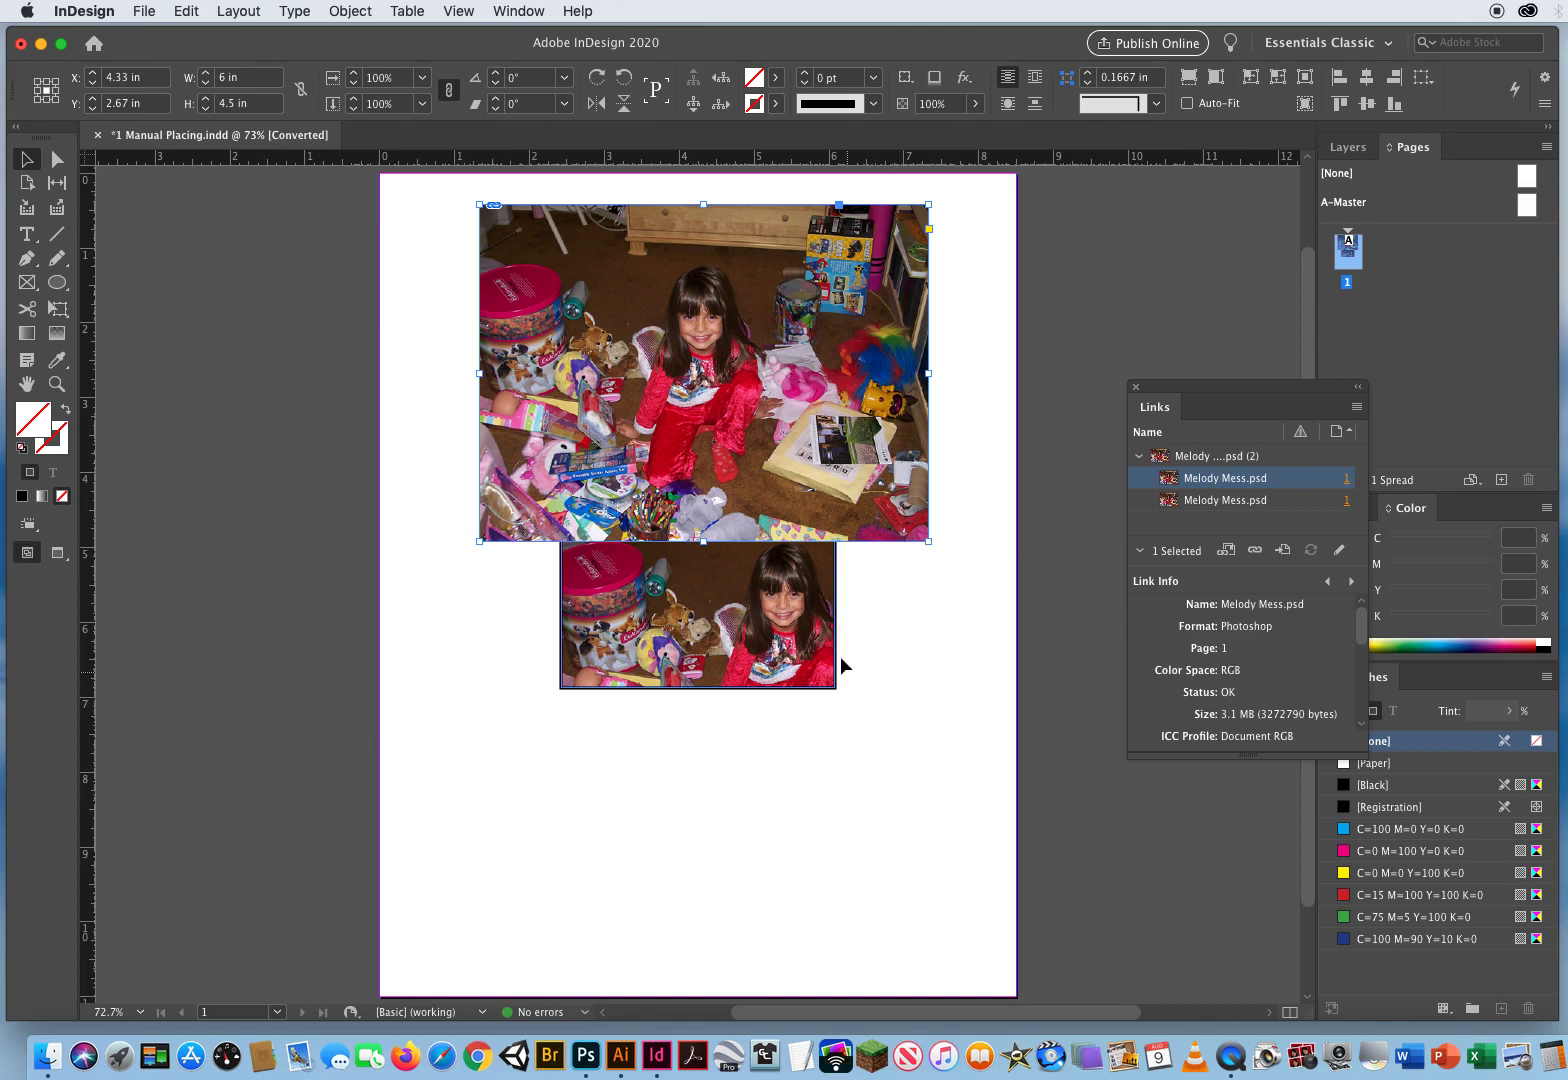
Delete the full-size copy, then trial-expand the centred photo frame and undo back to the crop.
{"action": "key", "text": "BackSpace"}
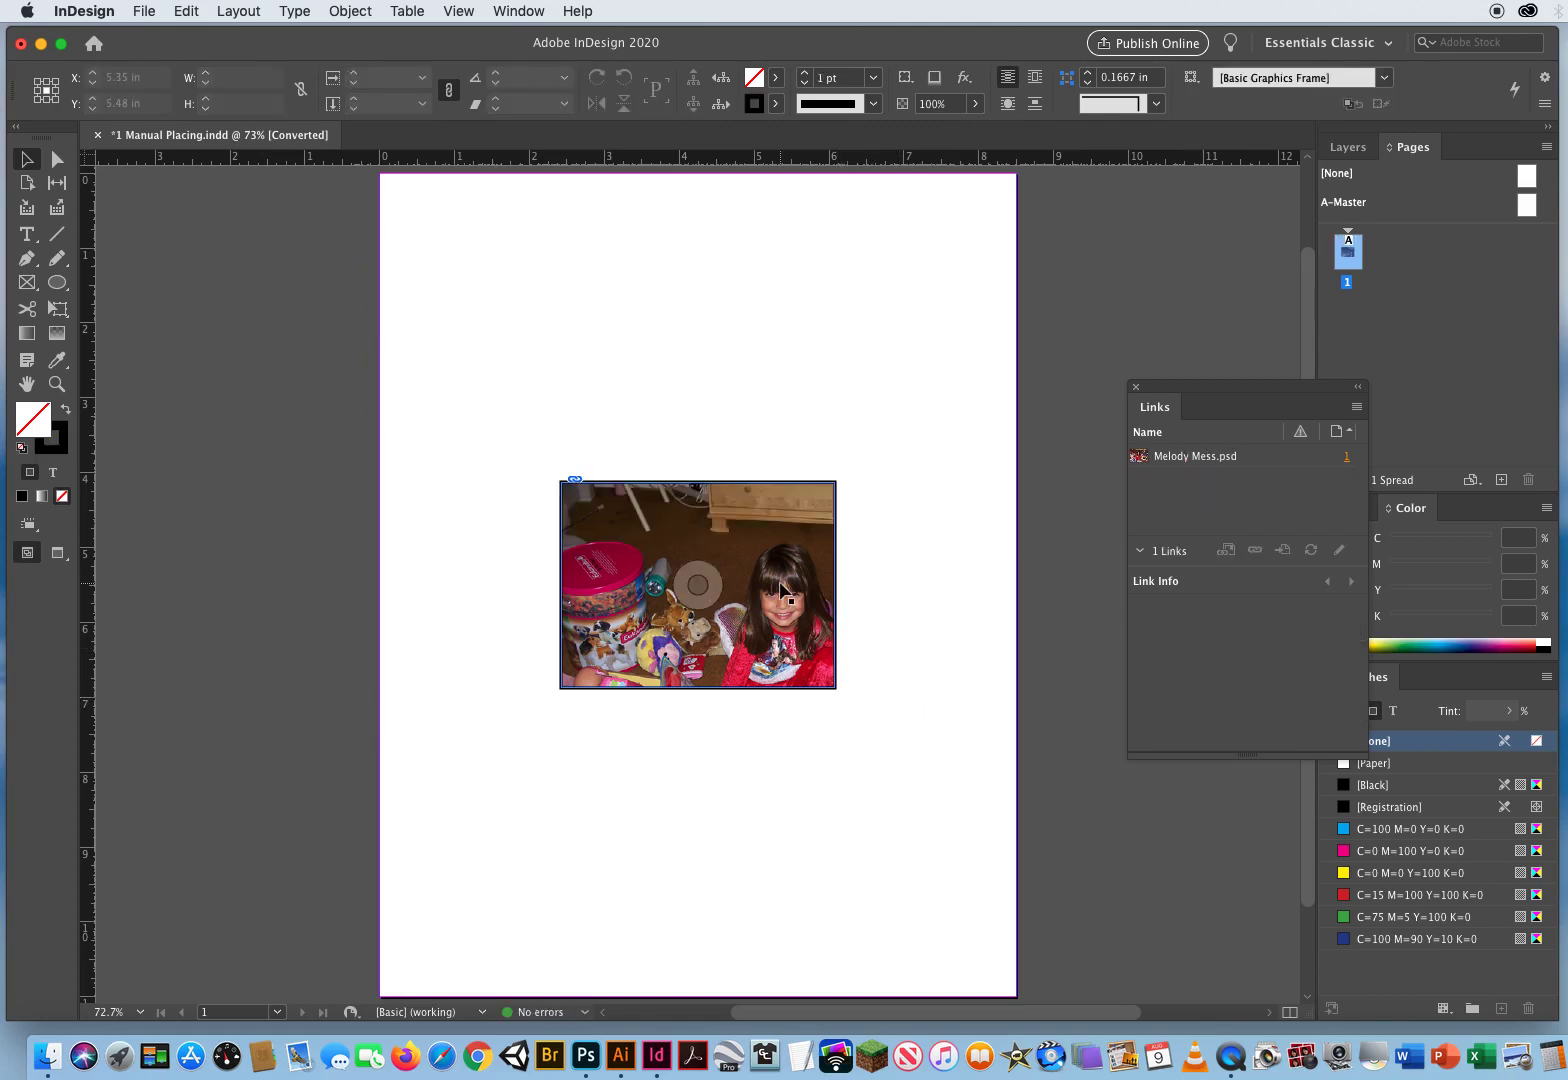
{"action": "left_click", "coordinate": [781, 590]}
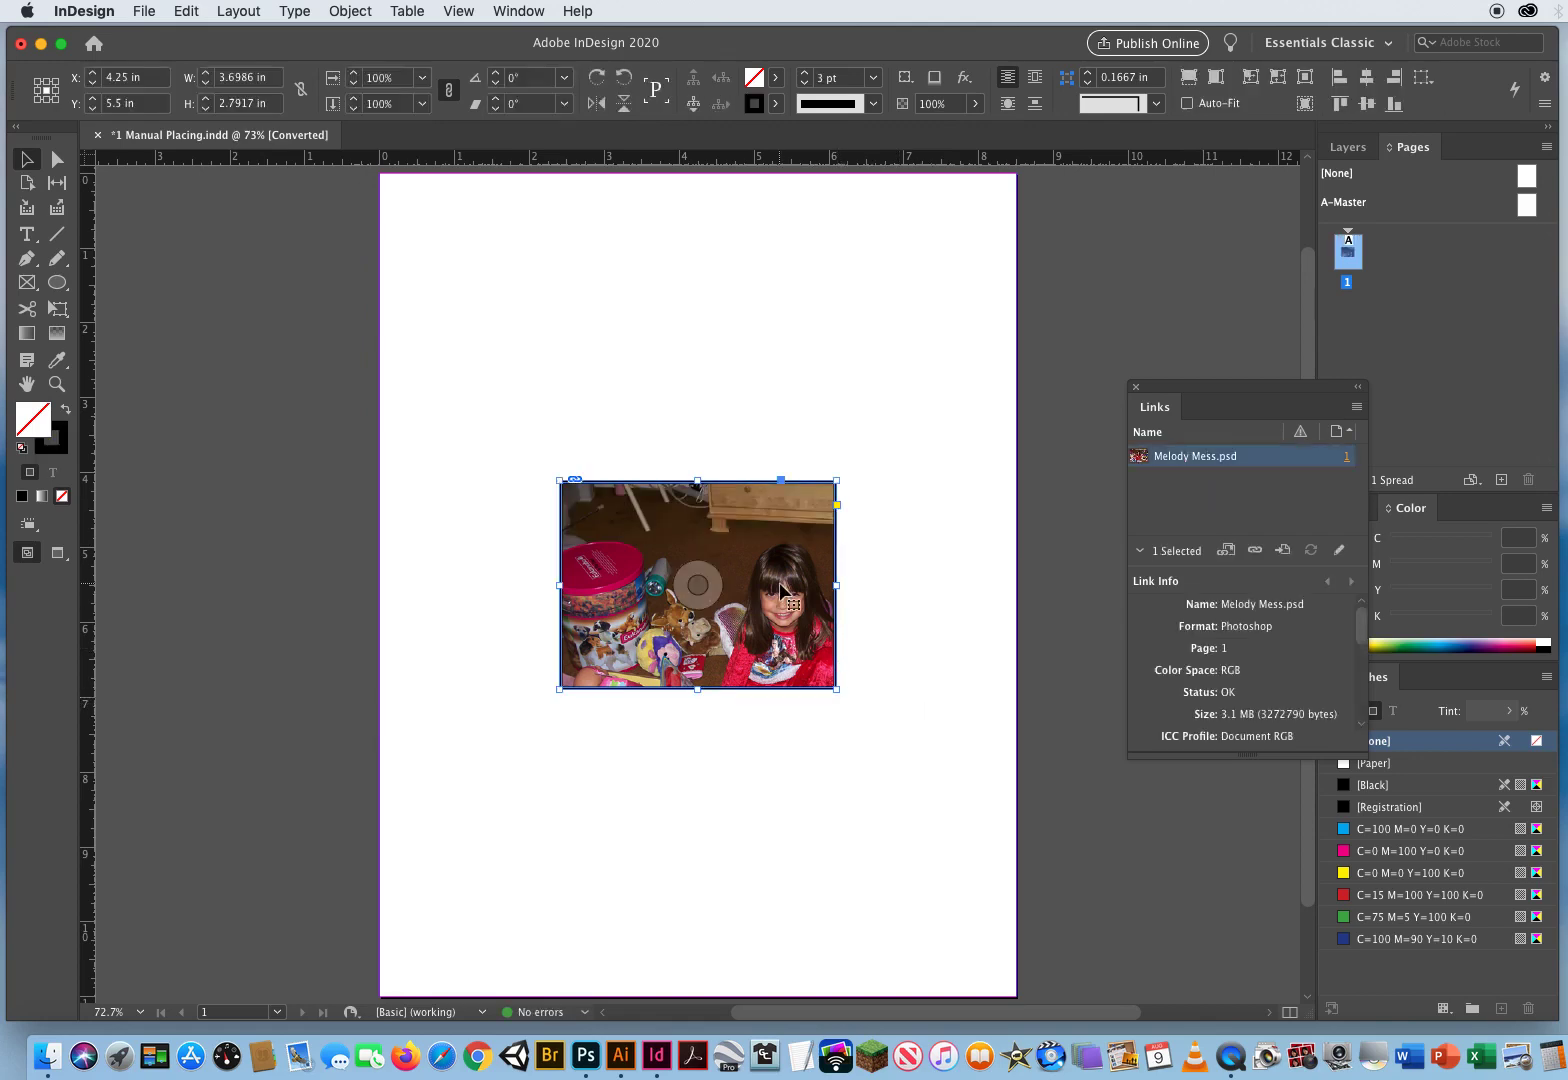
{"action": "double_click", "coordinate": [836, 688]}
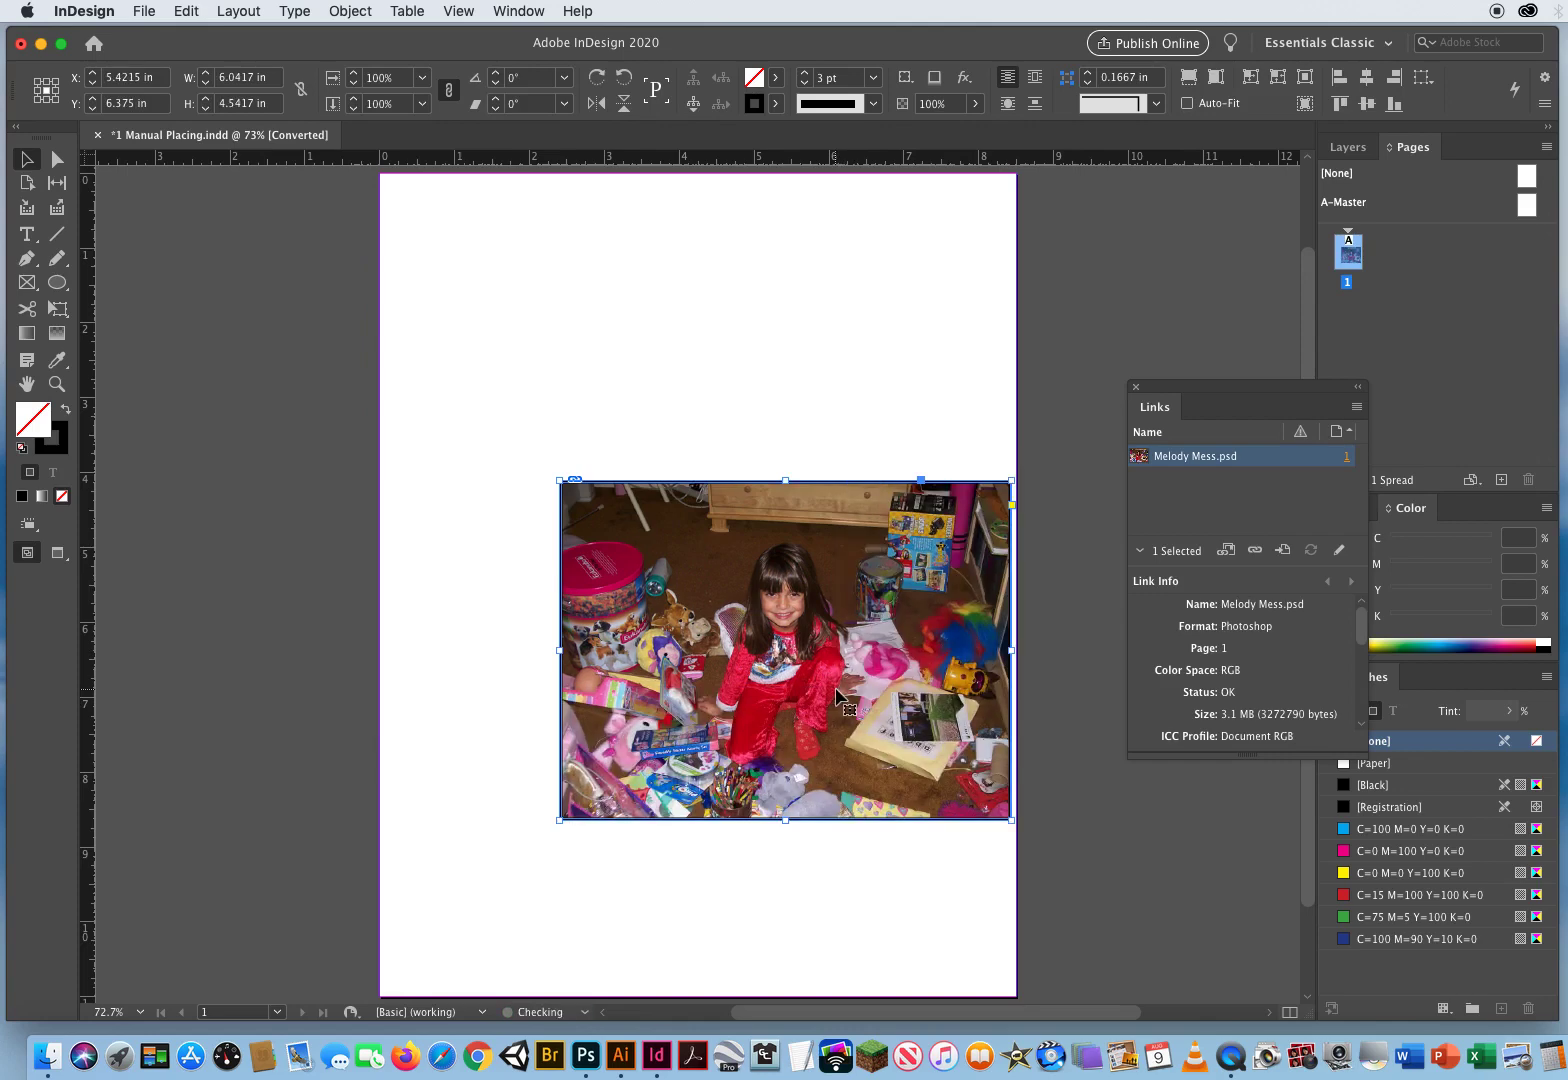
{"action": "left_click_drag", "start_coordinate": [836, 690], "coordinate": [687, 534]}
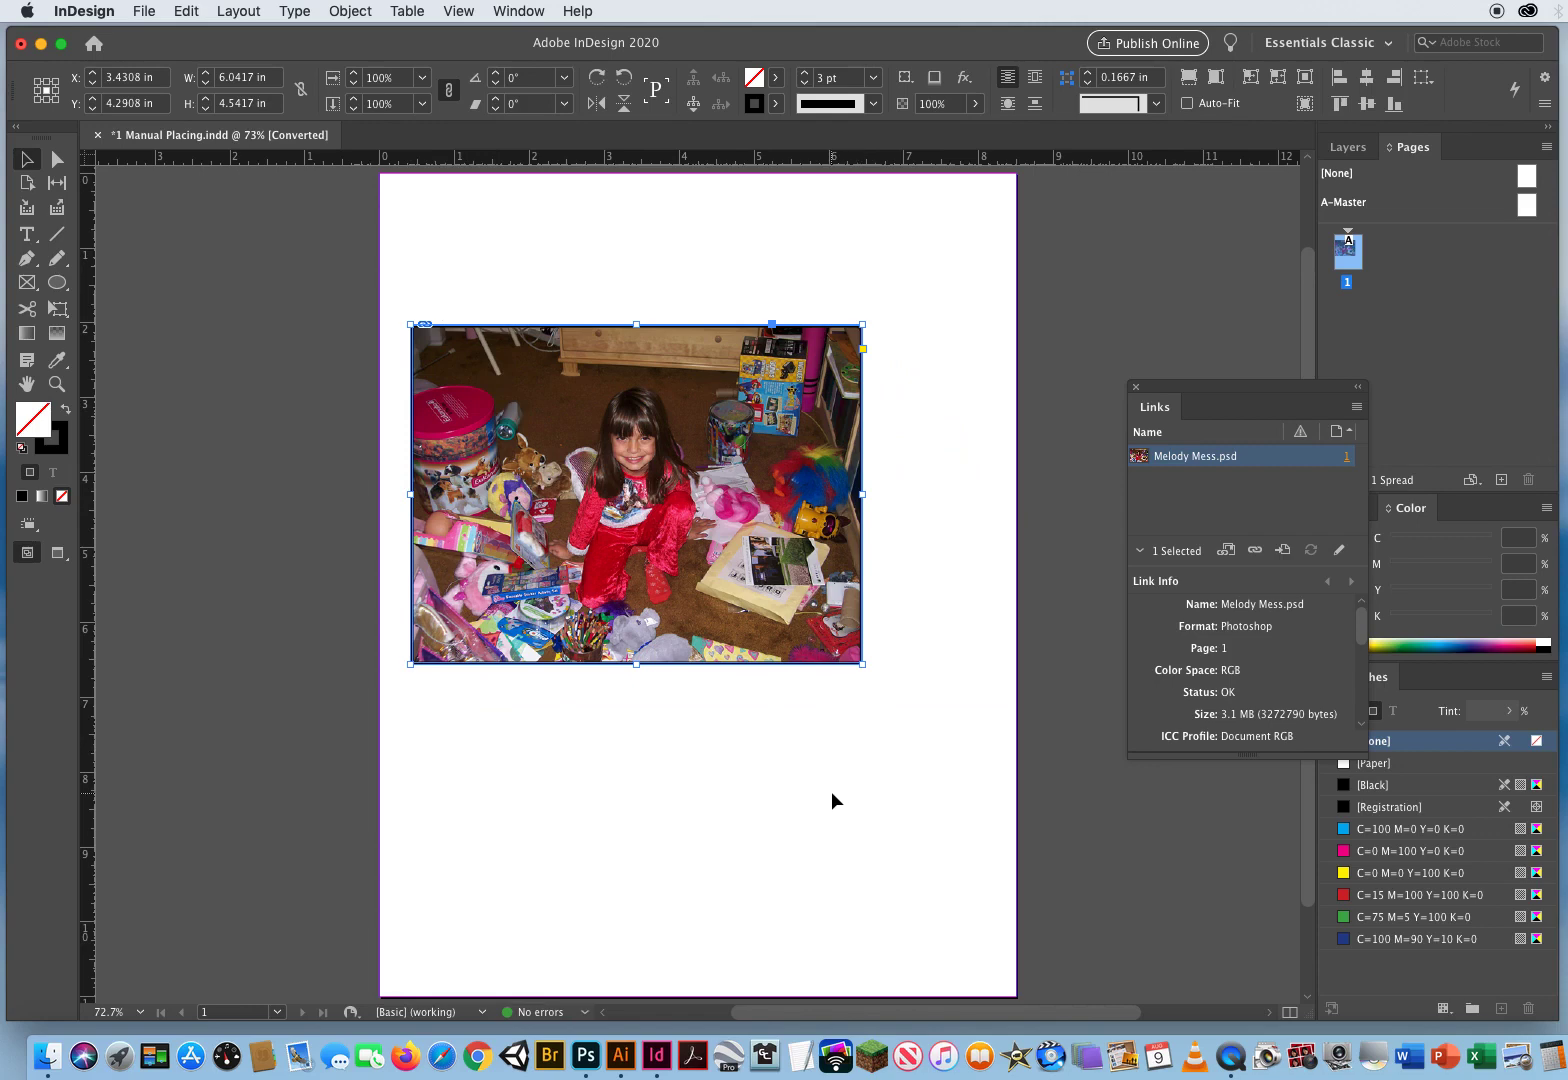
{"action": "key", "text": "super+z"}
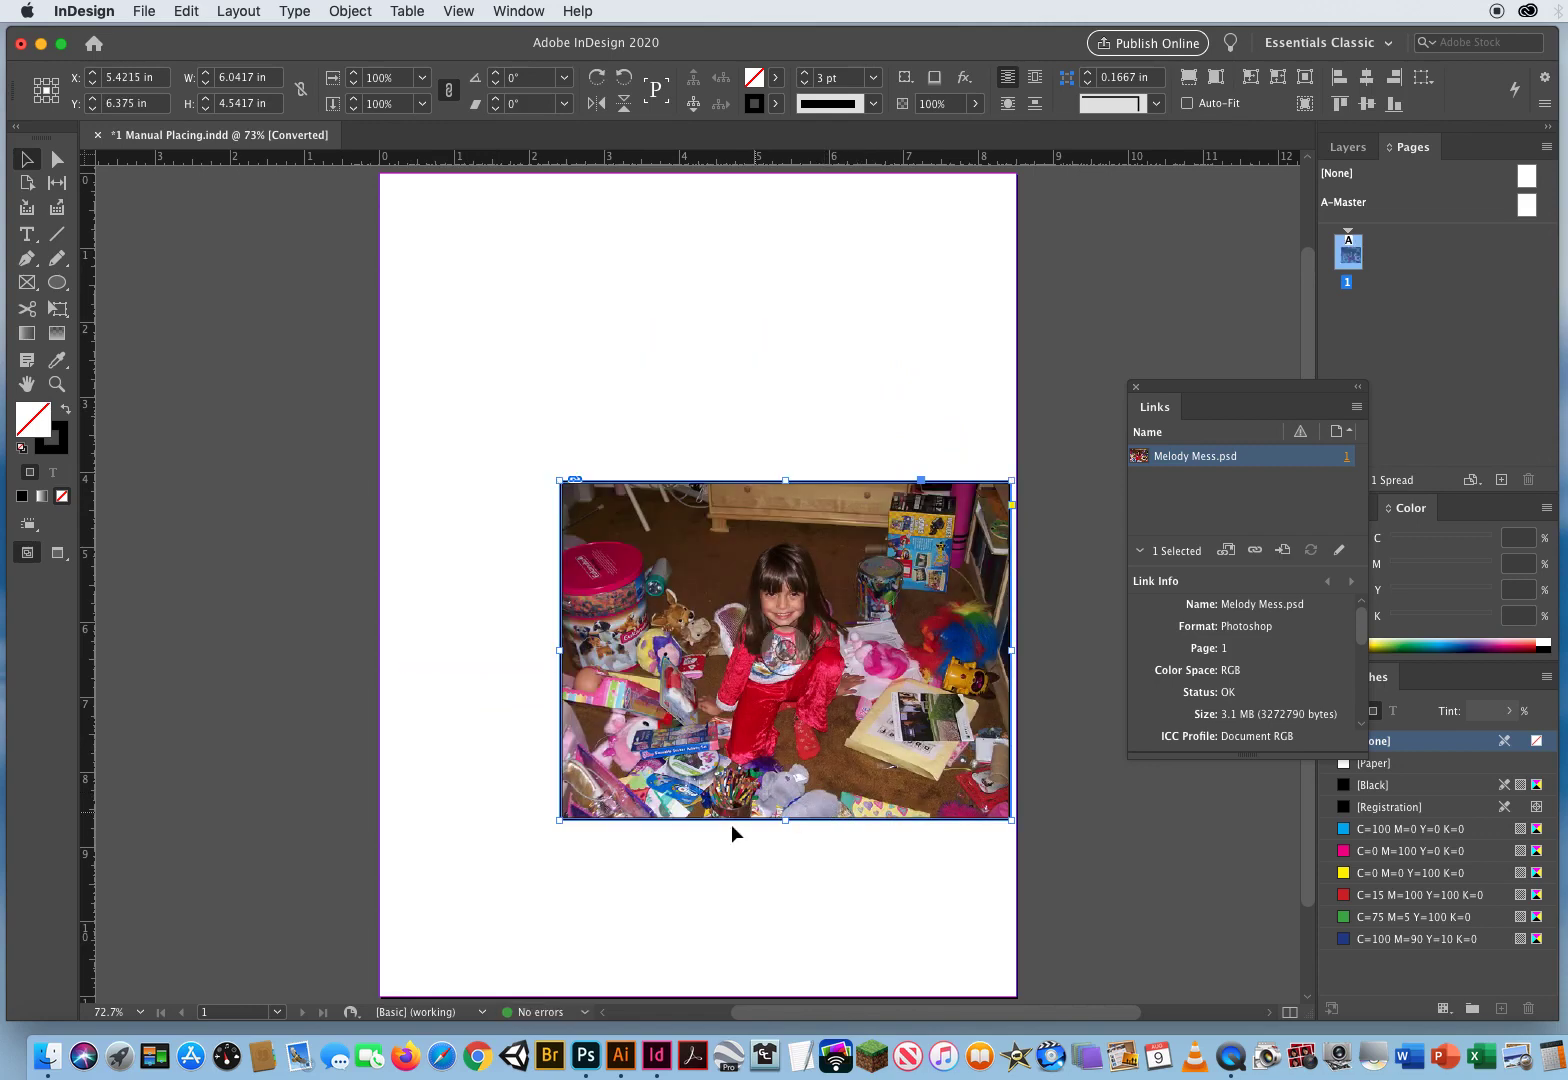
{"action": "key", "text": "super+z"}
Enlarge the frame to 6.0417 × 4.5417 in showing the whole photo, and move it near mid-page.
{"action": "left_click", "coordinate": [701, 833]}
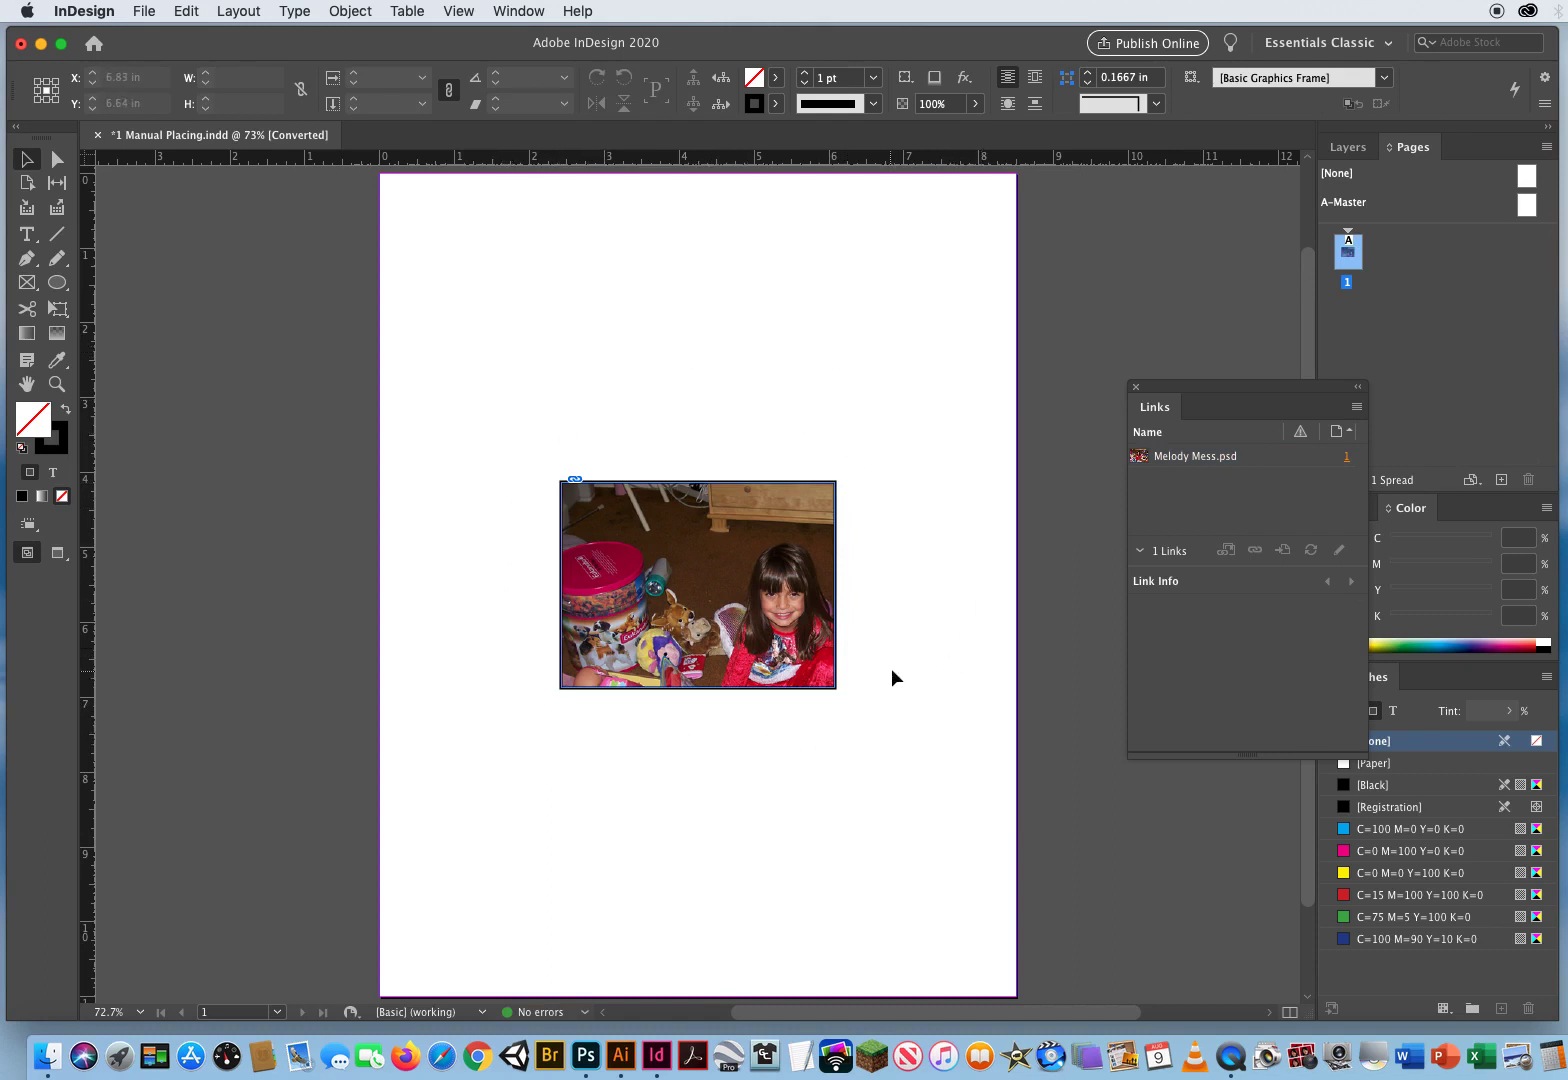
{"action": "left_click", "coordinate": [735, 650]}
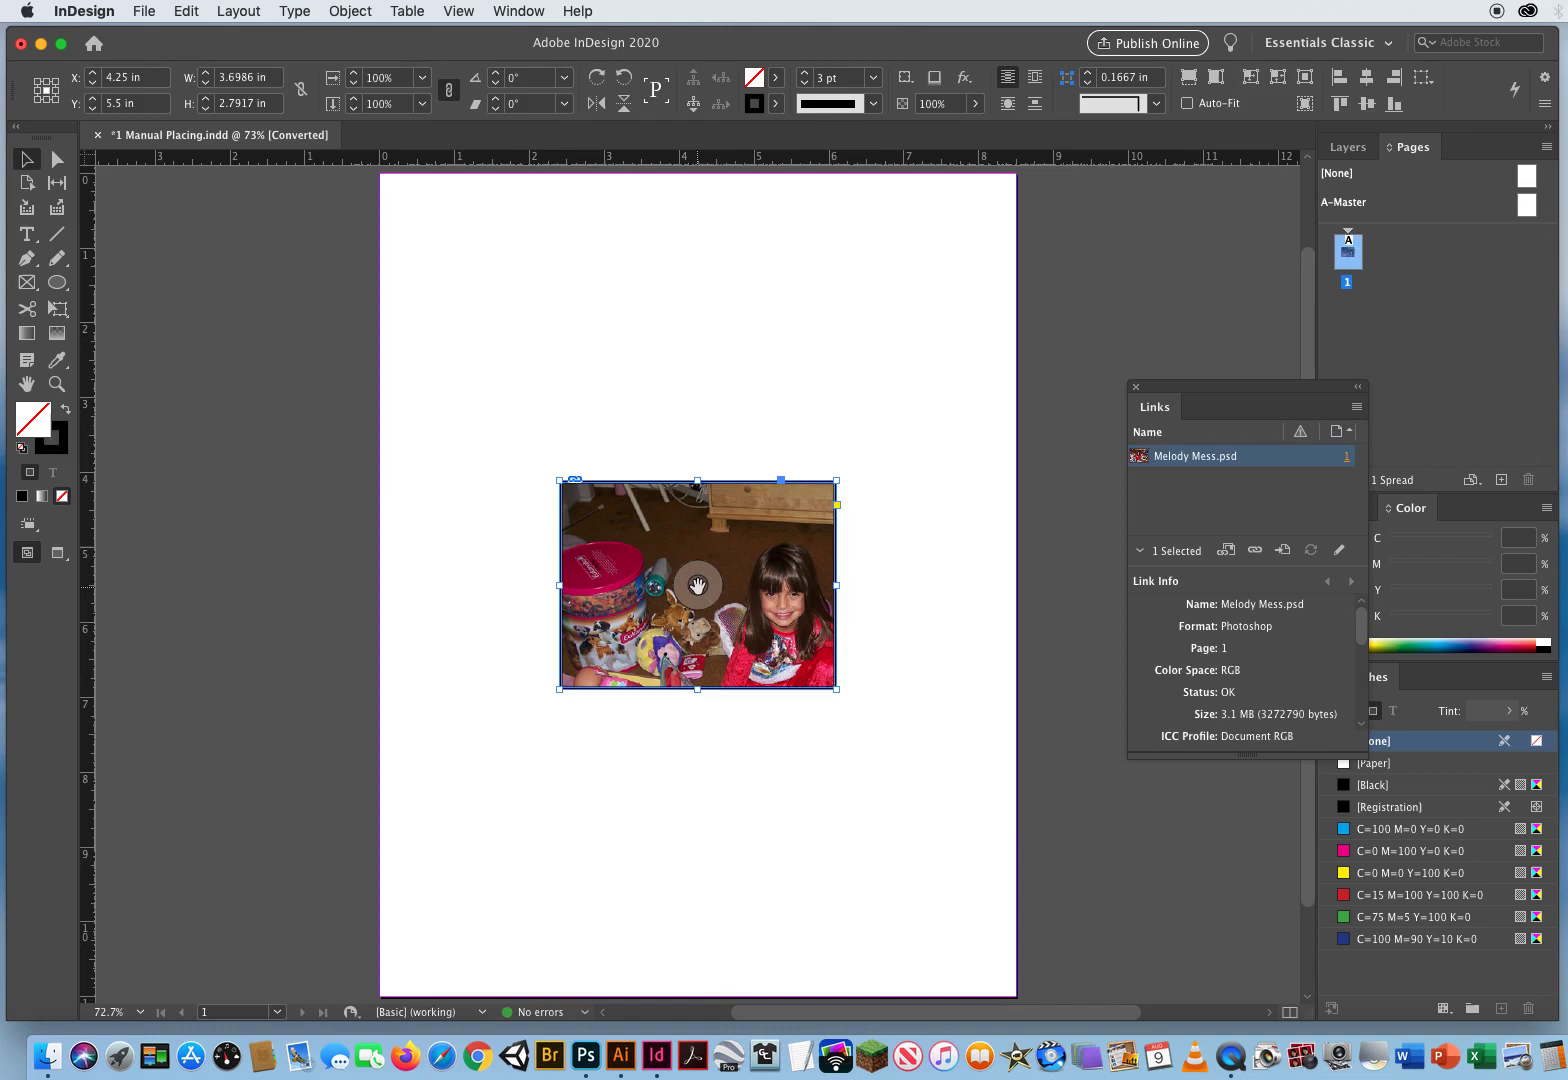
{"action": "left_click", "coordinate": [697, 588]}
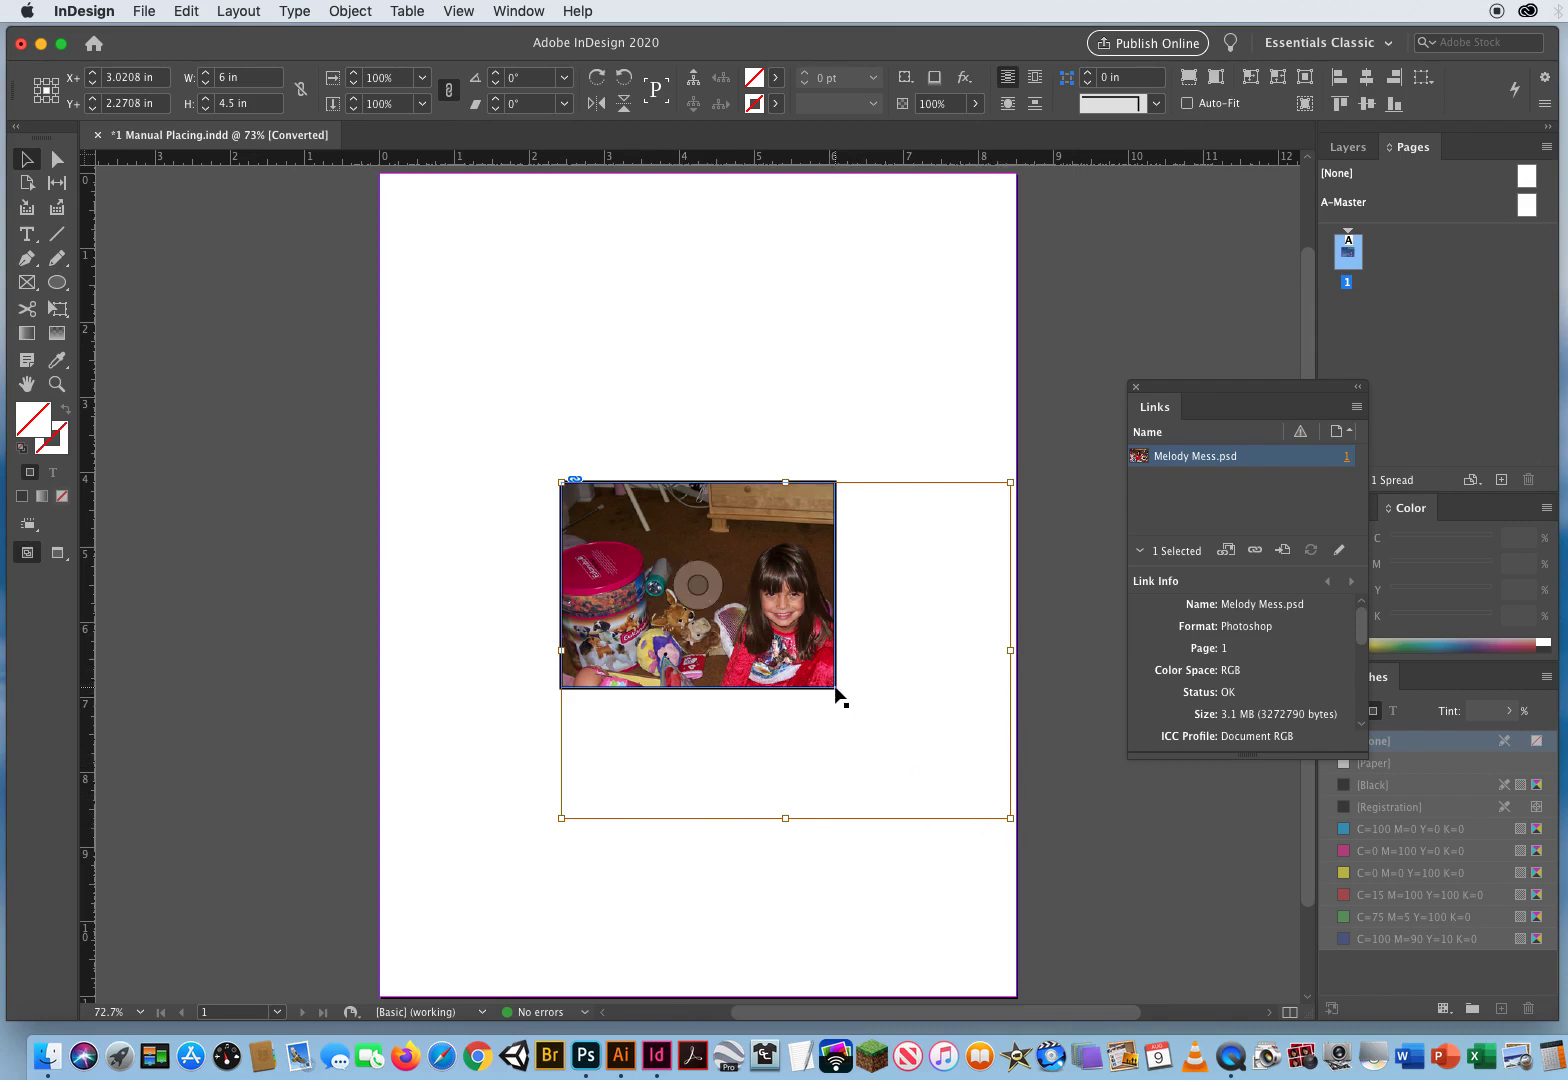
{"action": "left_click", "coordinate": [453, 459]}
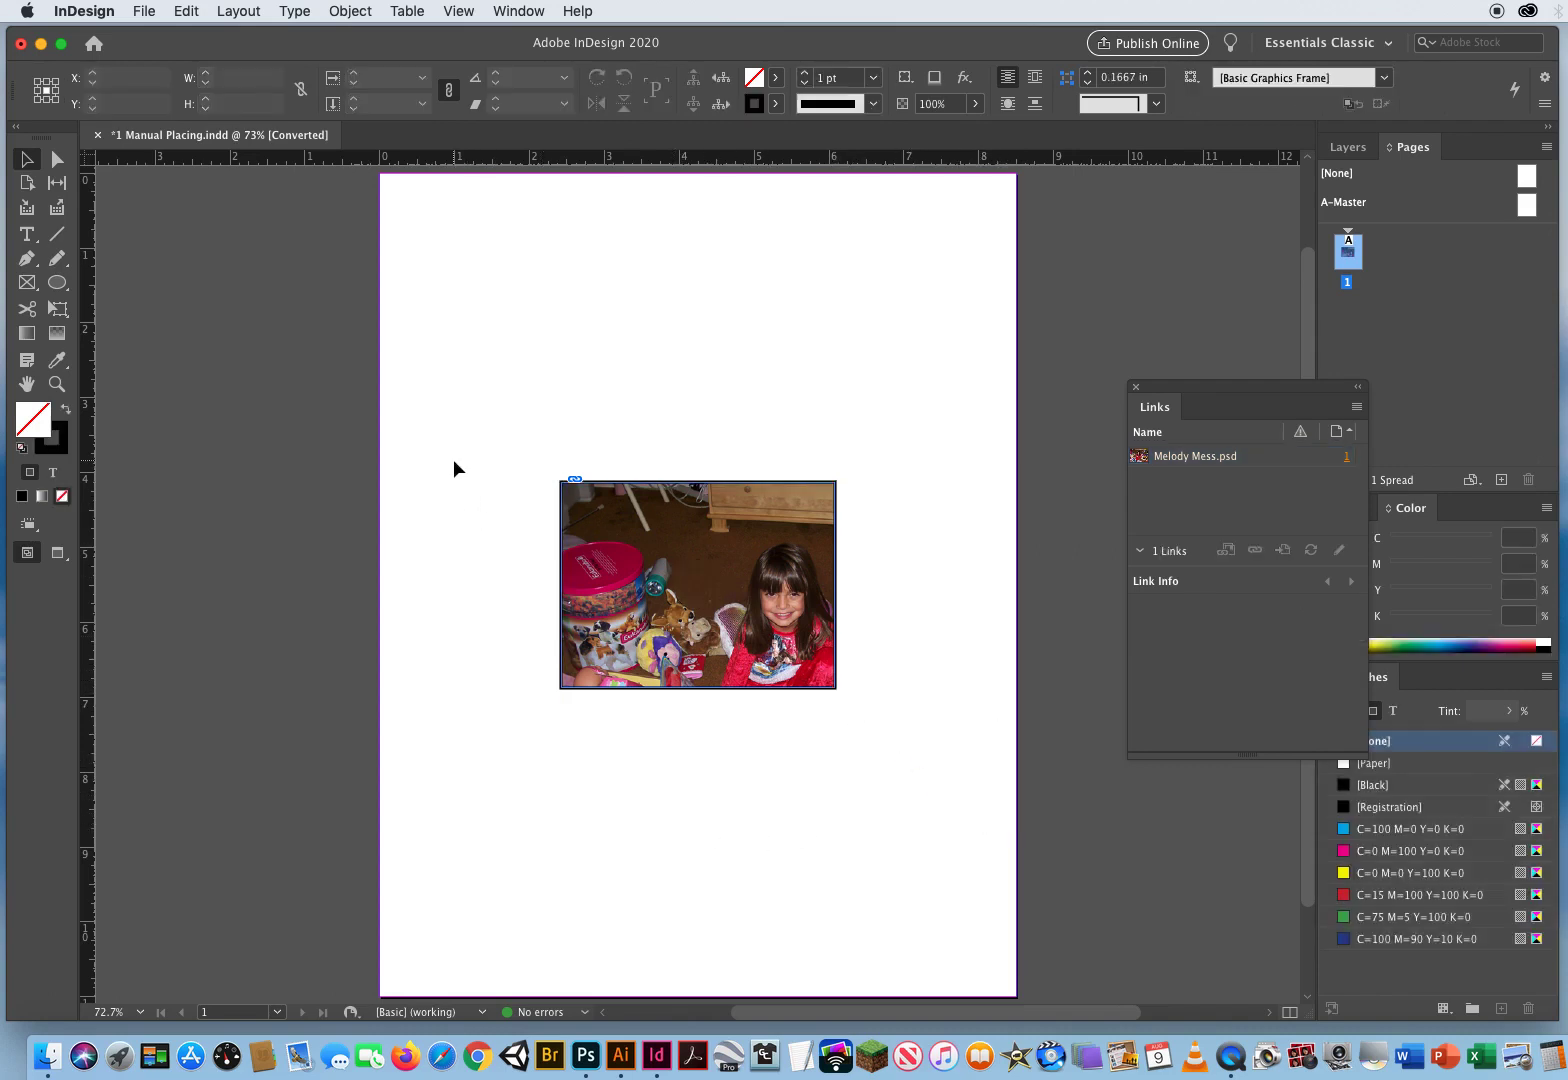
{"action": "left_click", "coordinate": [605, 530]}
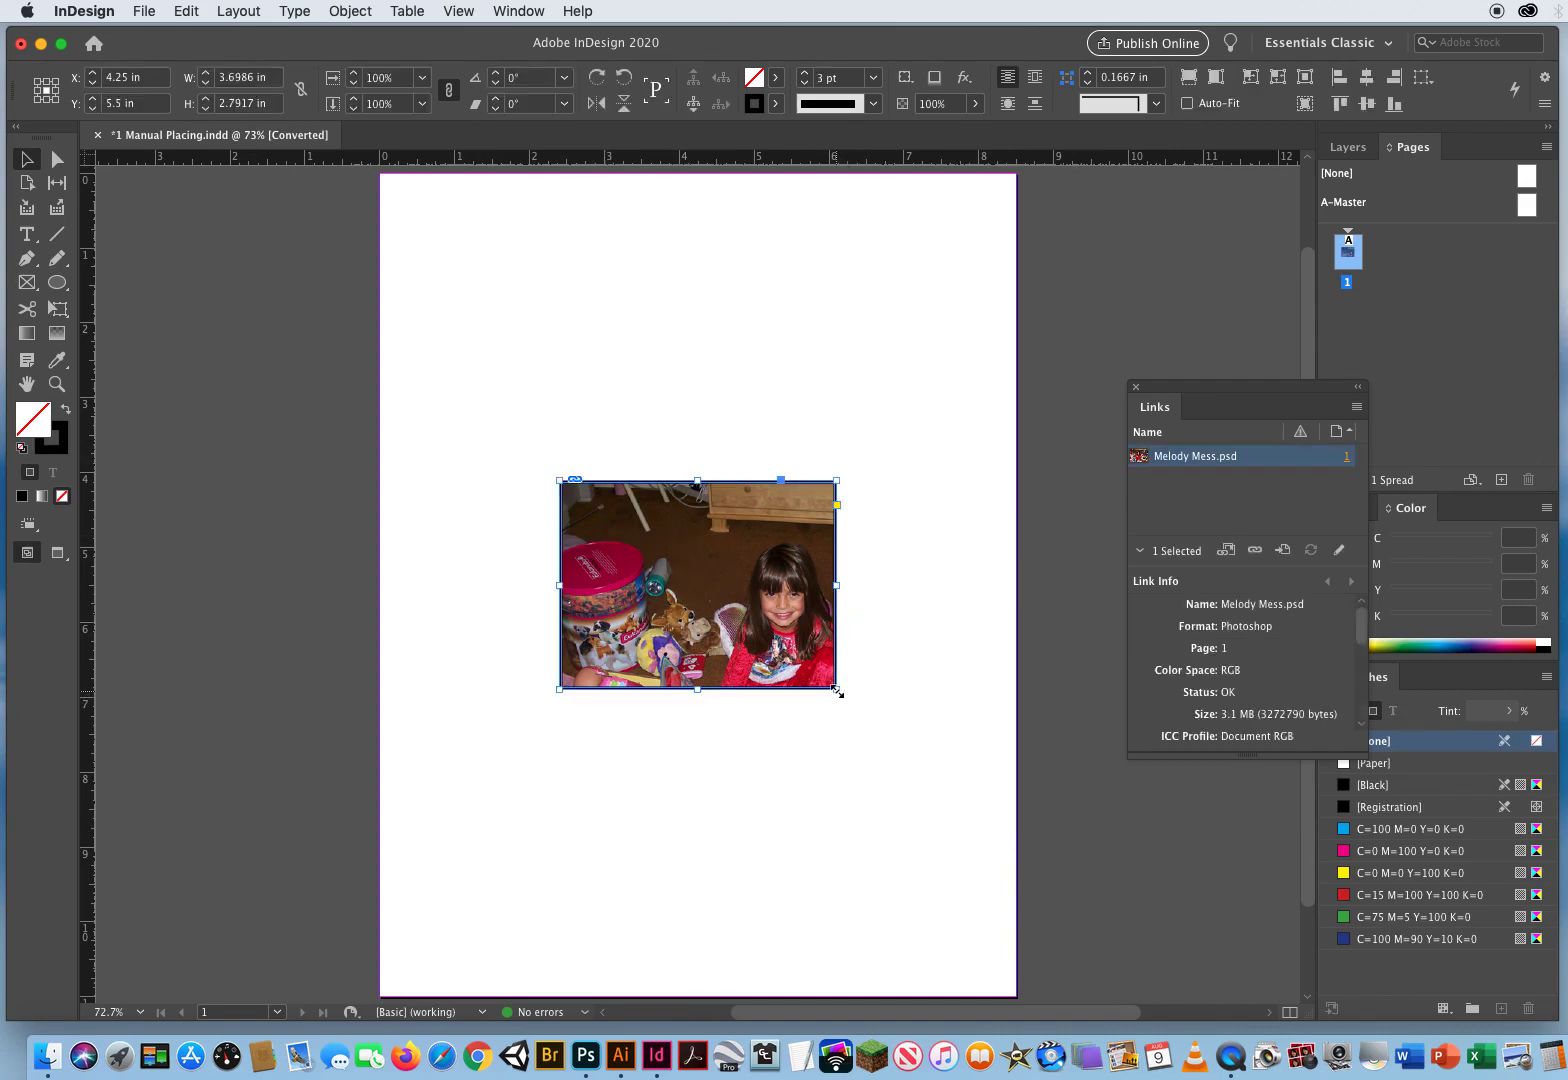
{"action": "left_click_drag", "start_coordinate": [836, 688], "coordinate": [1012, 819]}
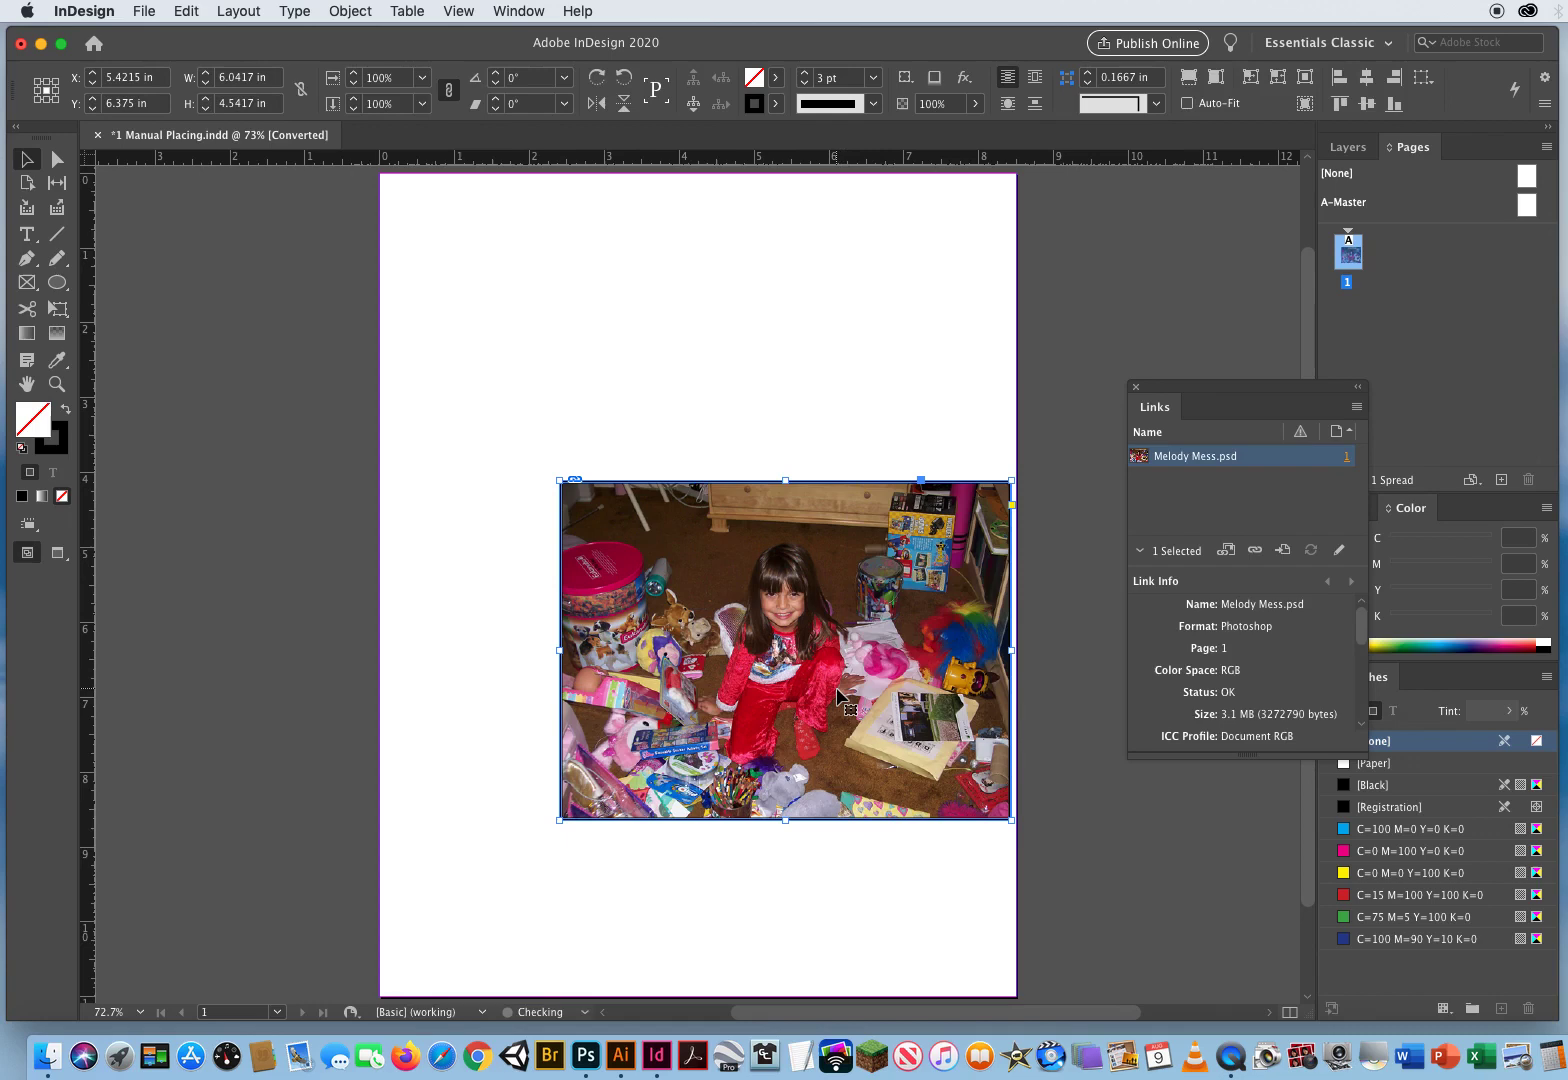
{"action": "left_click_drag", "start_coordinate": [887, 738], "coordinate": [837, 651]}
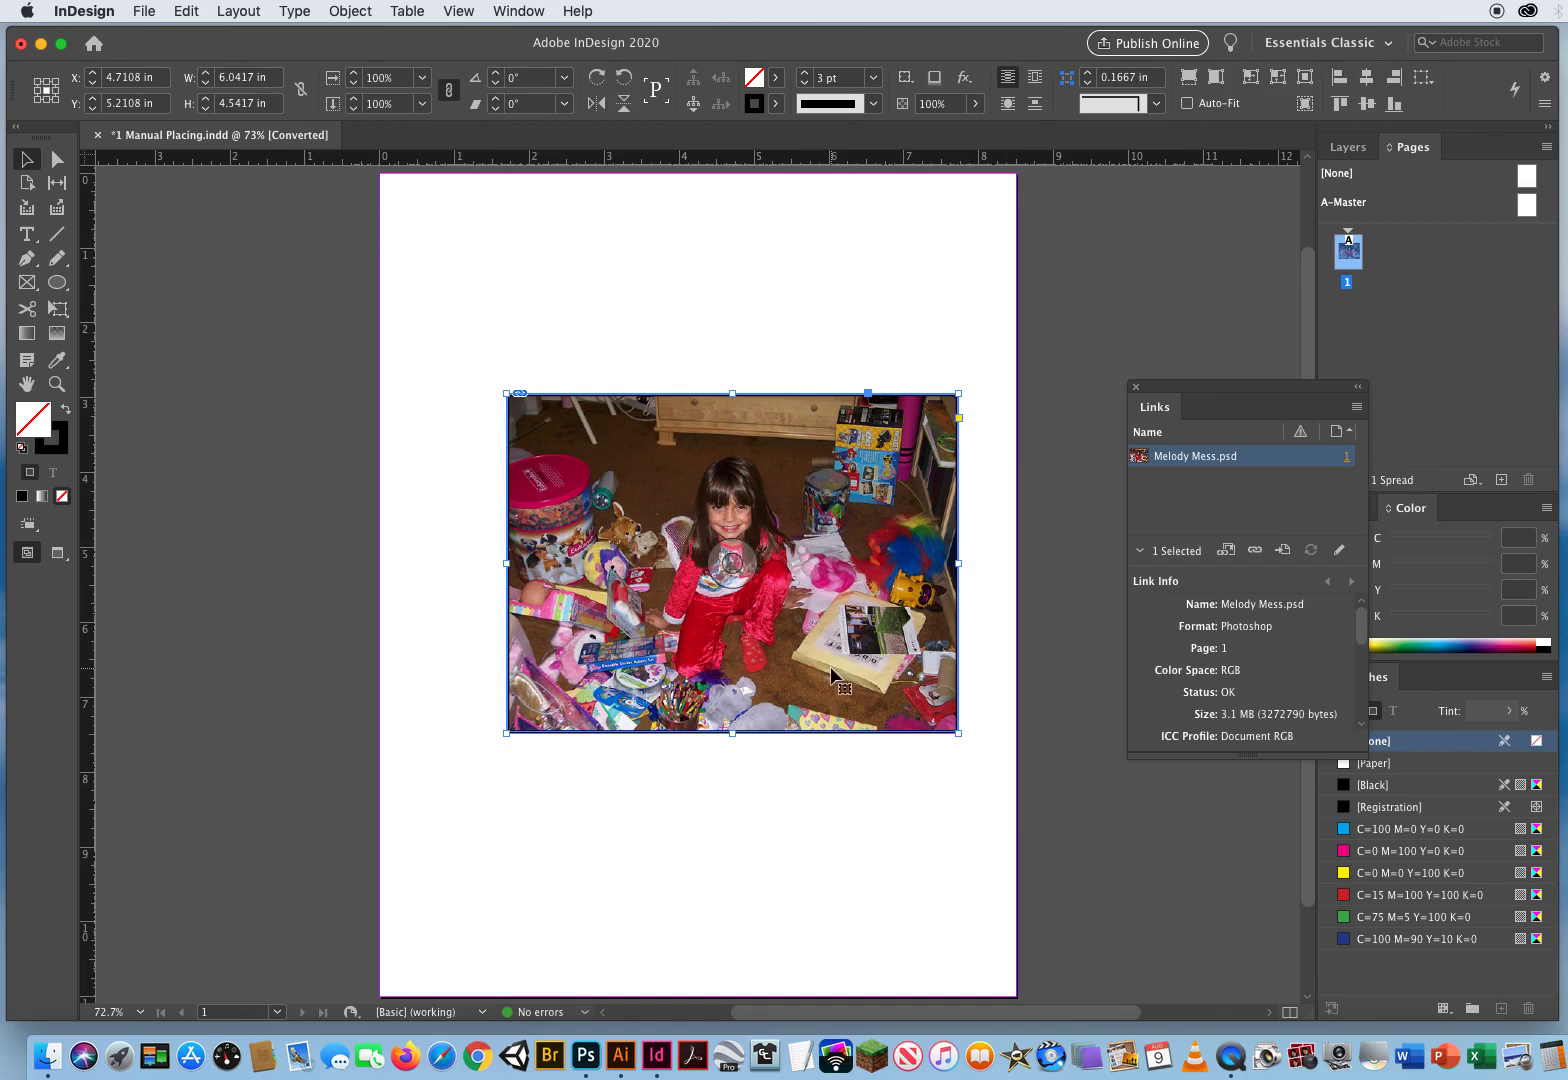
{"action": "left_click_drag", "start_coordinate": [833, 675], "coordinate": [824, 686]}
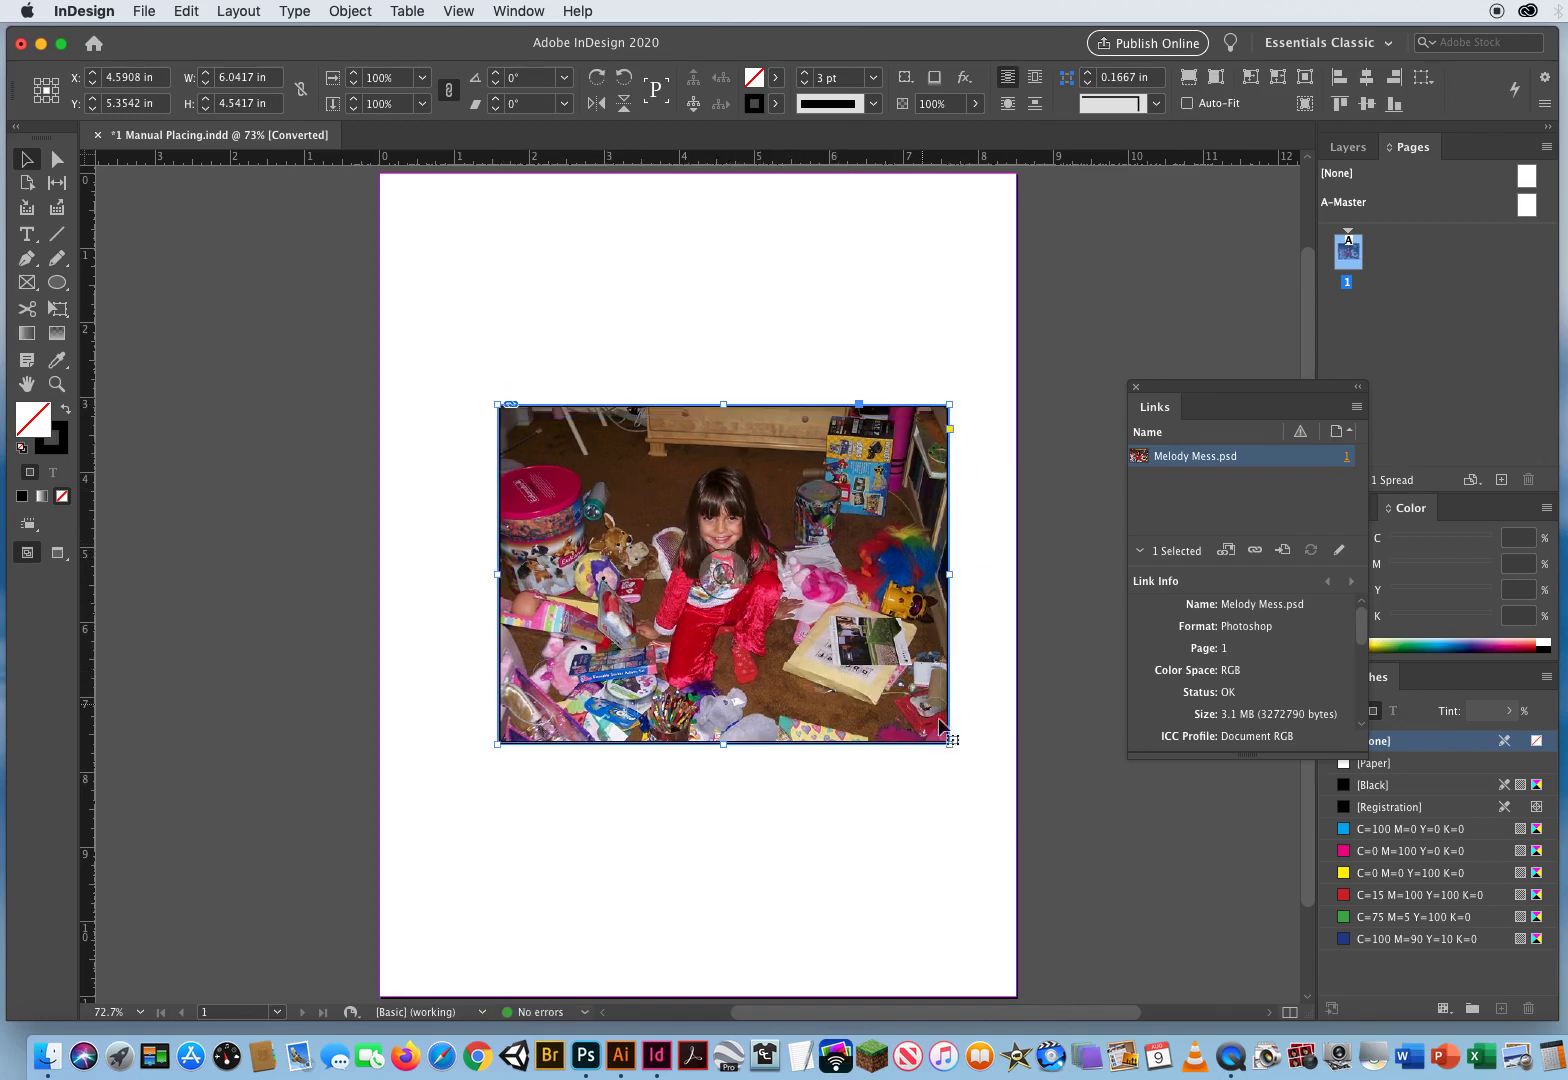
Trial-crop and refit the frame, then scale photo and frame together to 2.8094 × 2.1119 in.
{"action": "left_click_drag", "start_coordinate": [951, 745], "coordinate": [823, 655]}
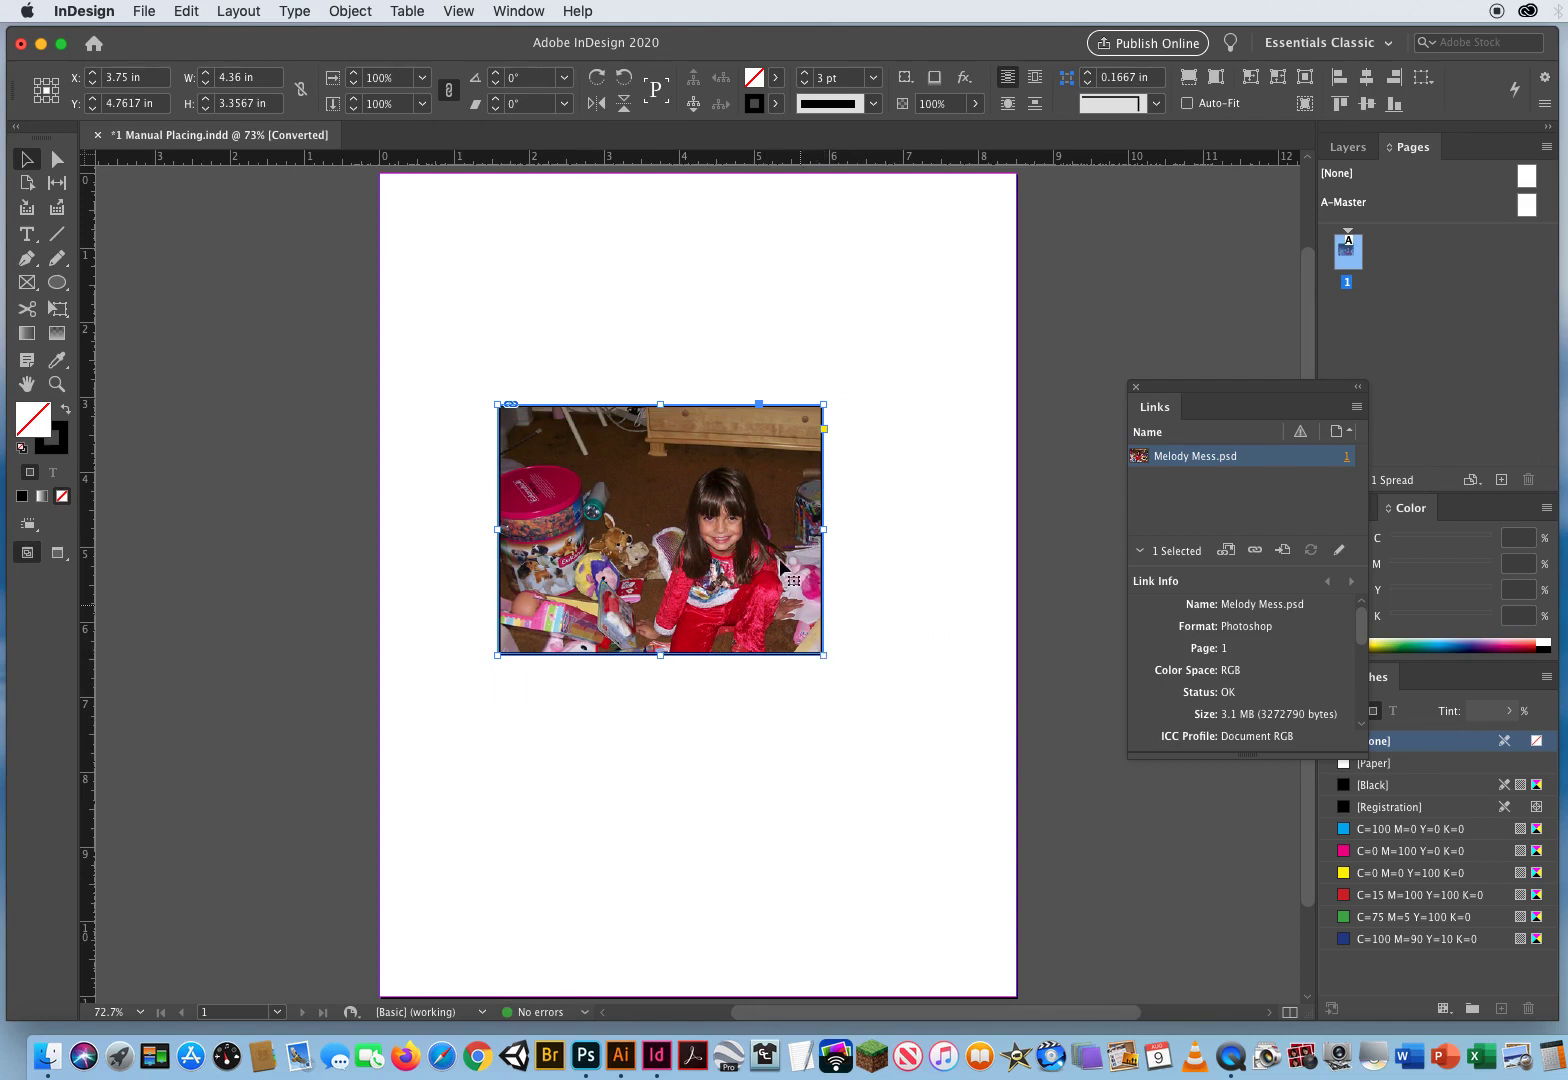
{"action": "double_click", "coordinate": [823, 655]}
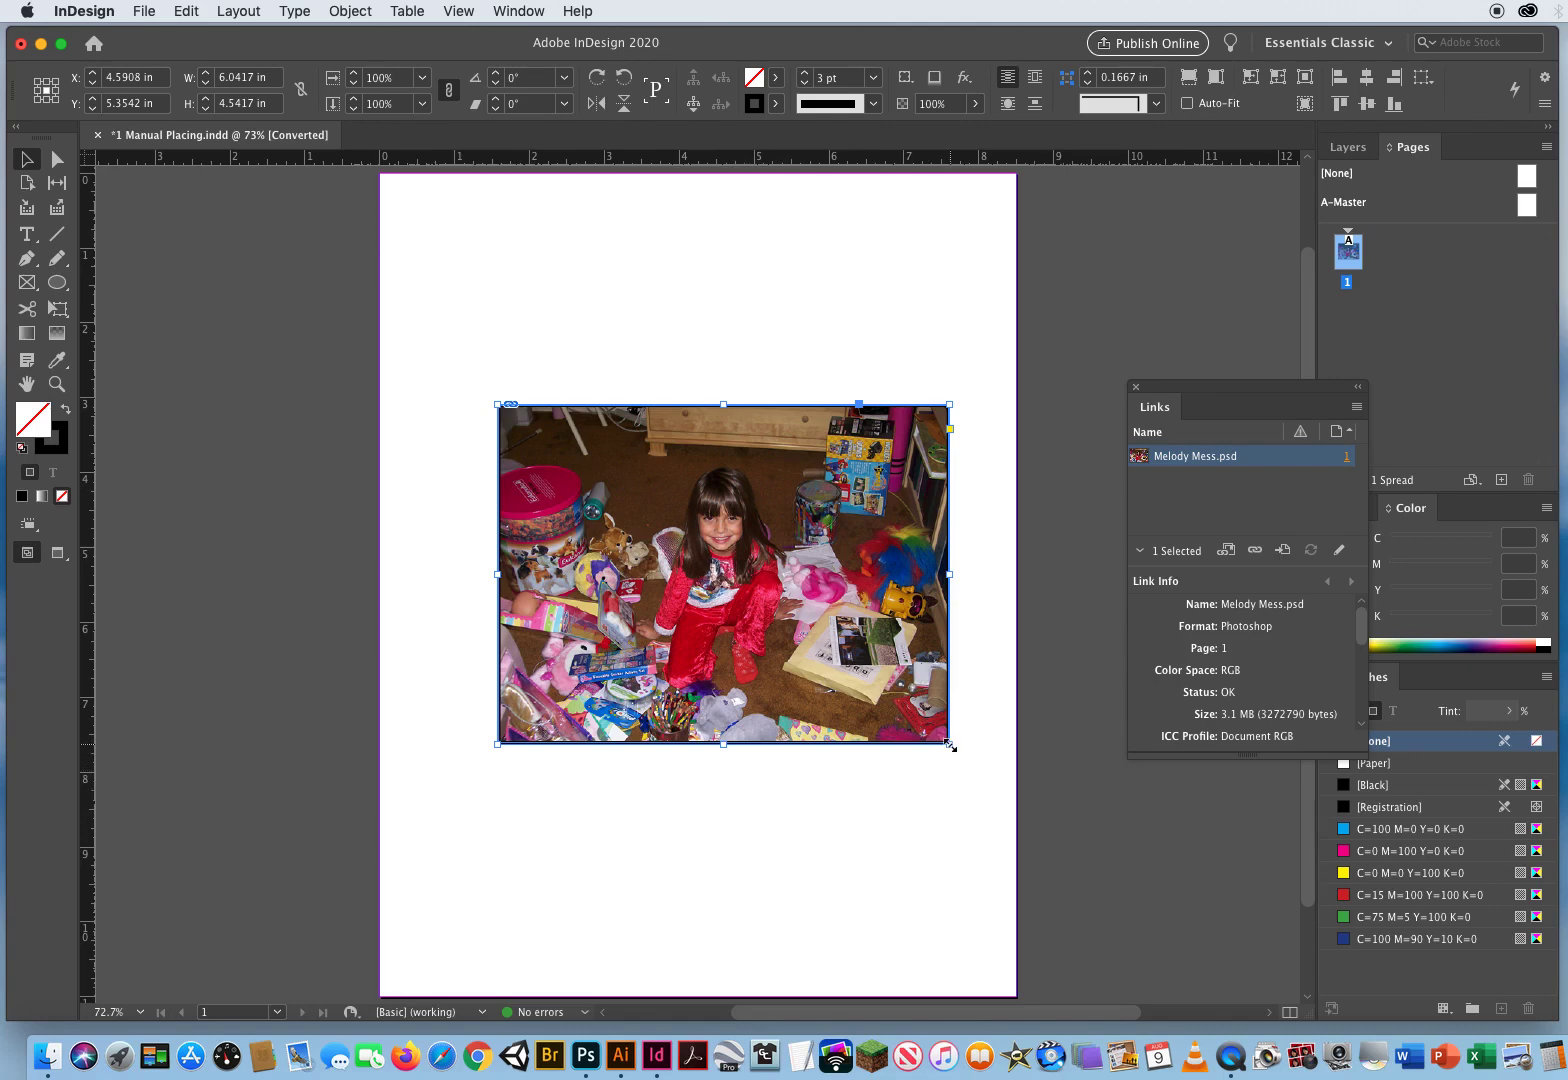
{"action": "left_click_drag", "start_coordinate": [949, 745], "coordinate": [707, 563]}
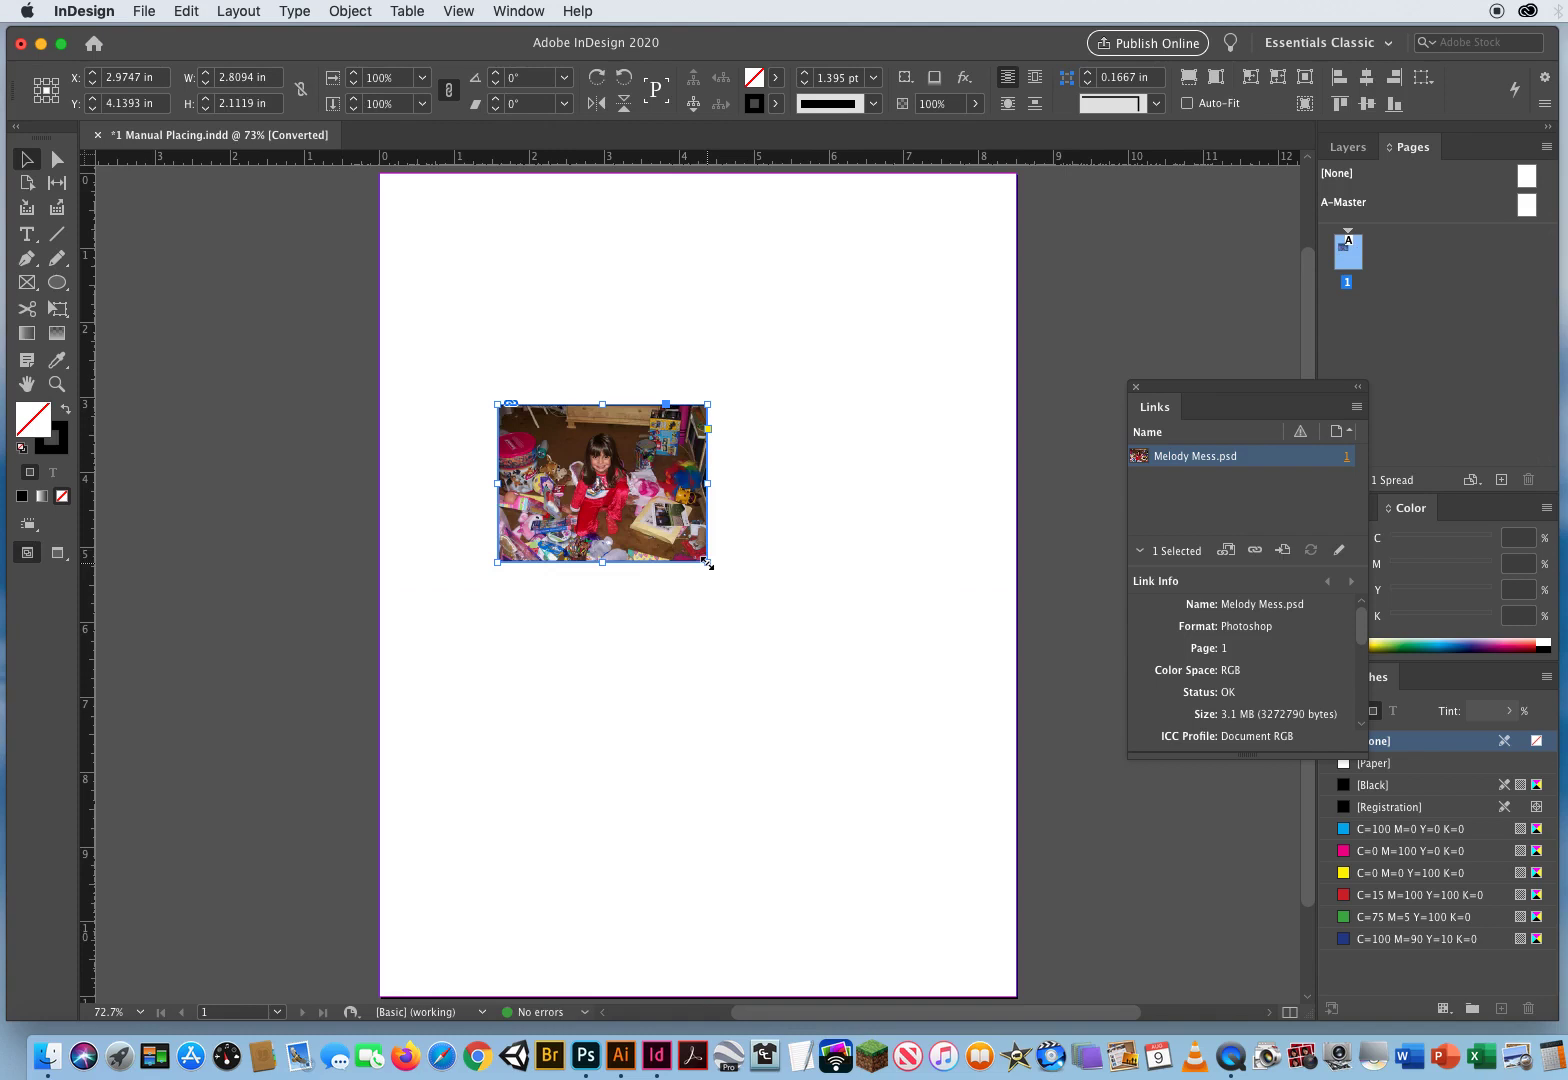
Undo the scaling back to 6.0417 × 4.5417 in, then crop from the corner and undo that too.
{"action": "left_click", "coordinate": [183, 11]}
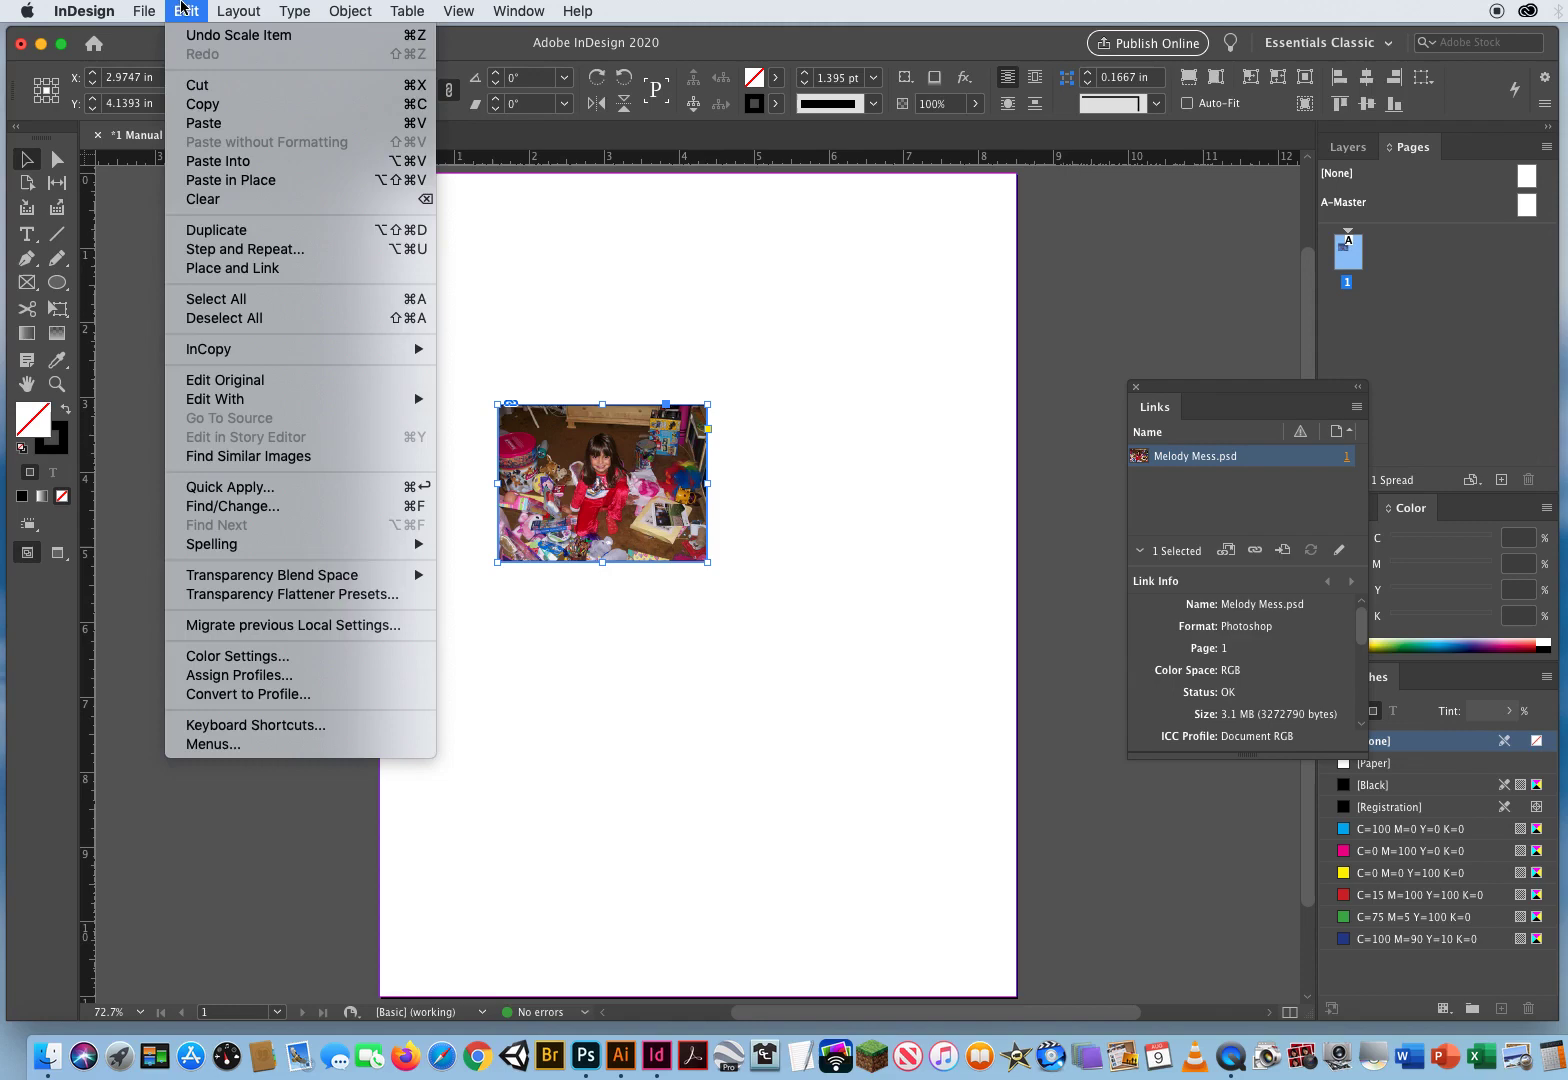
{"action": "left_click", "coordinate": [218, 36]}
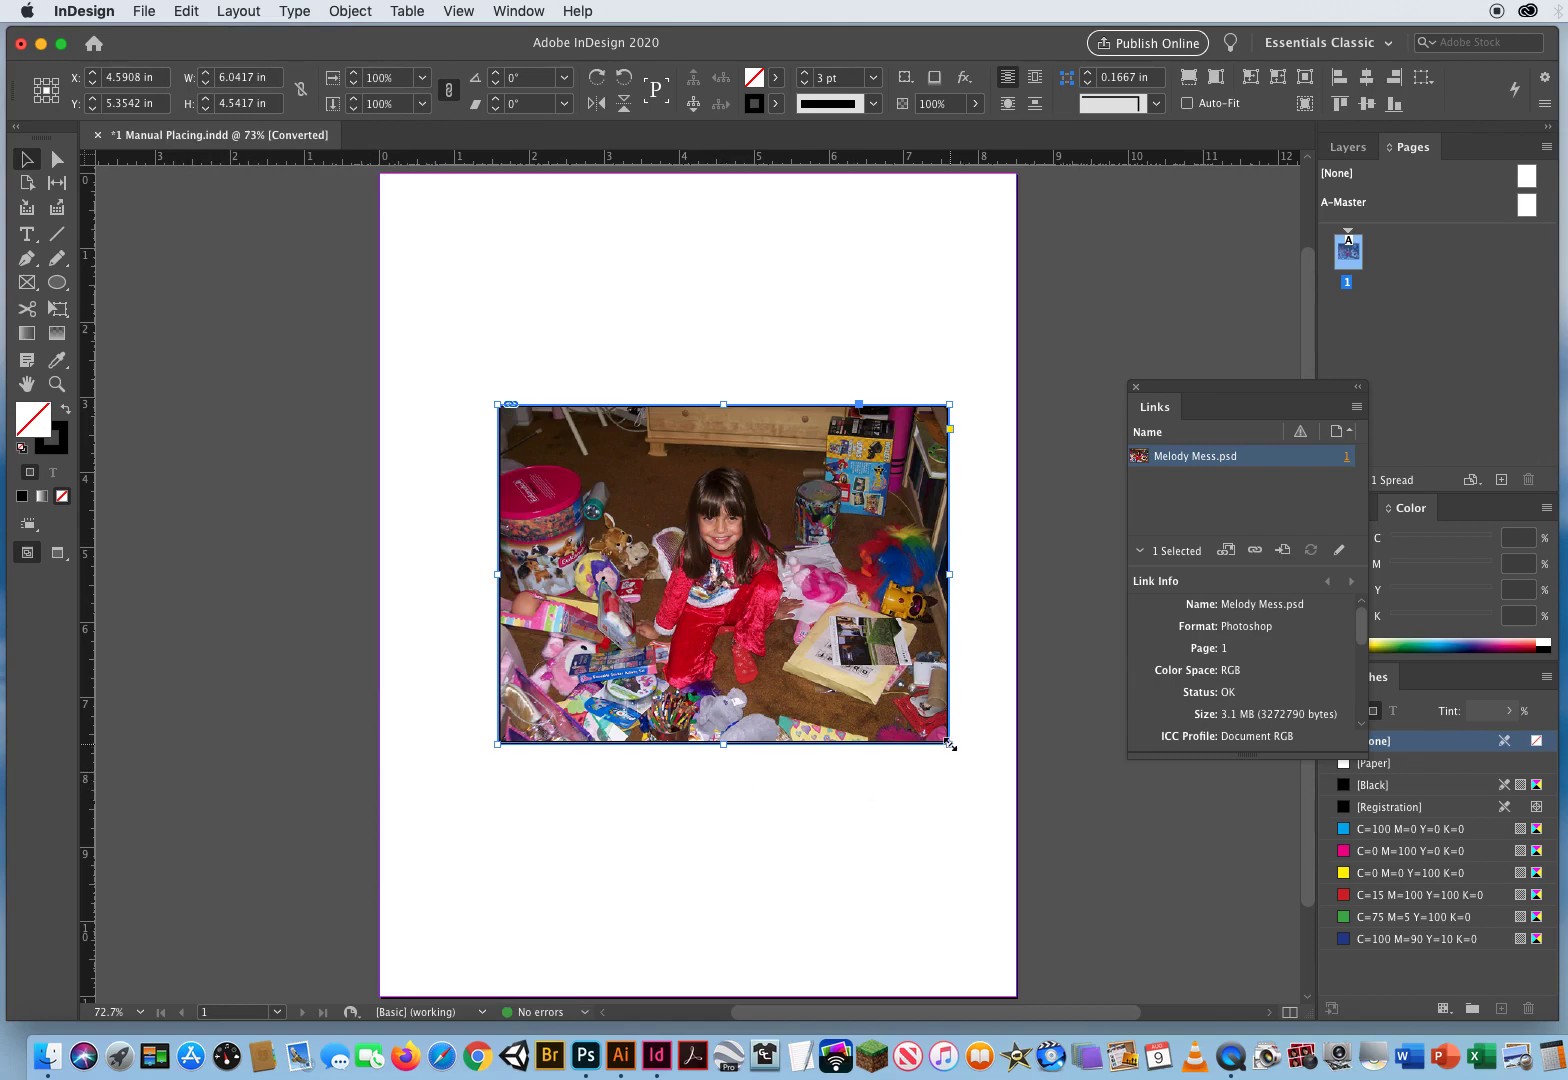
{"action": "left_click_drag", "start_coordinate": [949, 744], "coordinate": [949, 744]}
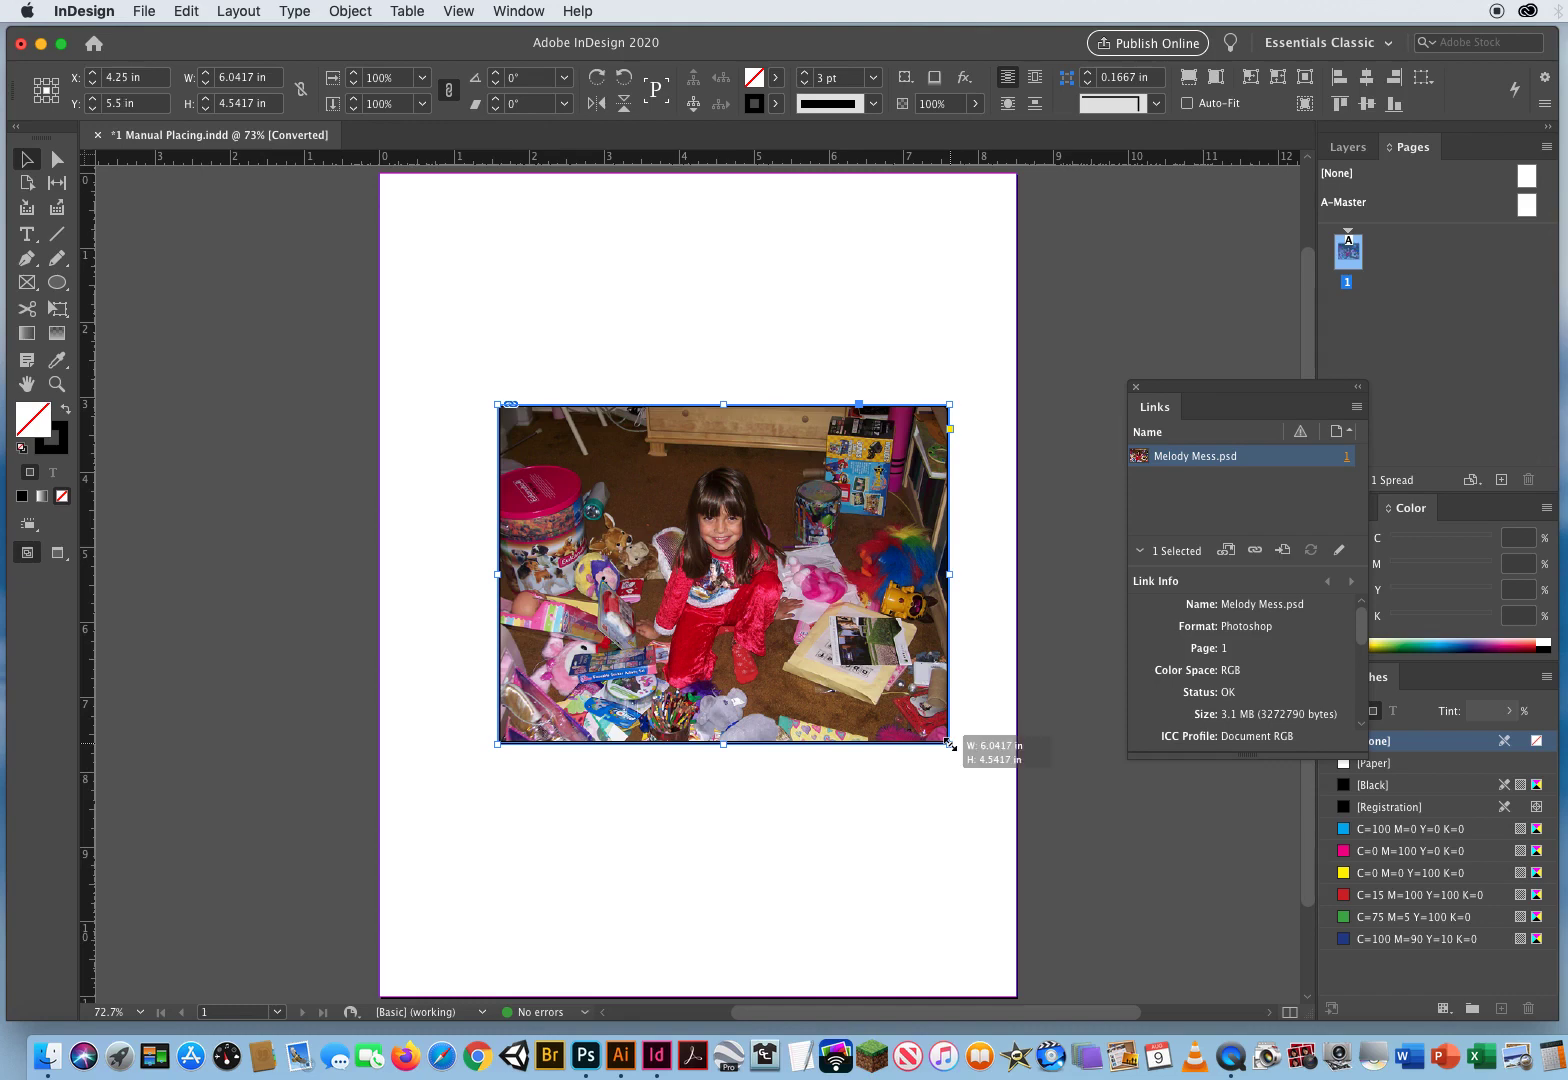
{"action": "left_click_drag", "start_coordinate": [949, 744], "coordinate": [762, 604]}
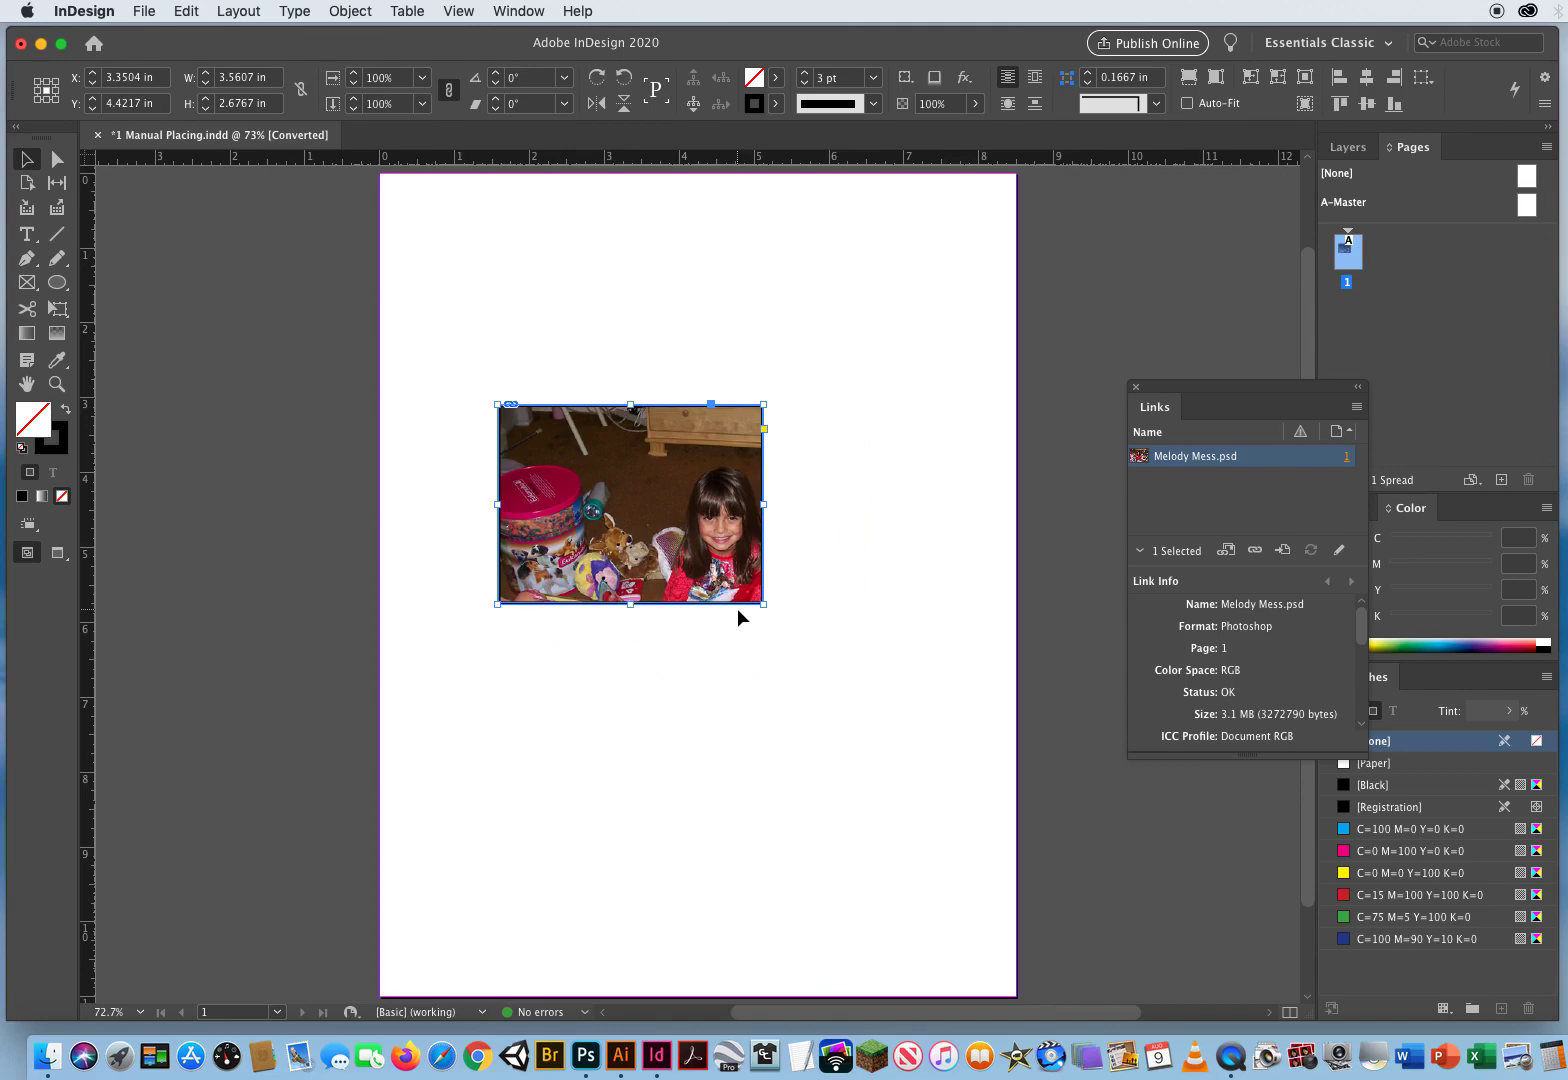
{"action": "left_click", "coordinate": [184, 11]}
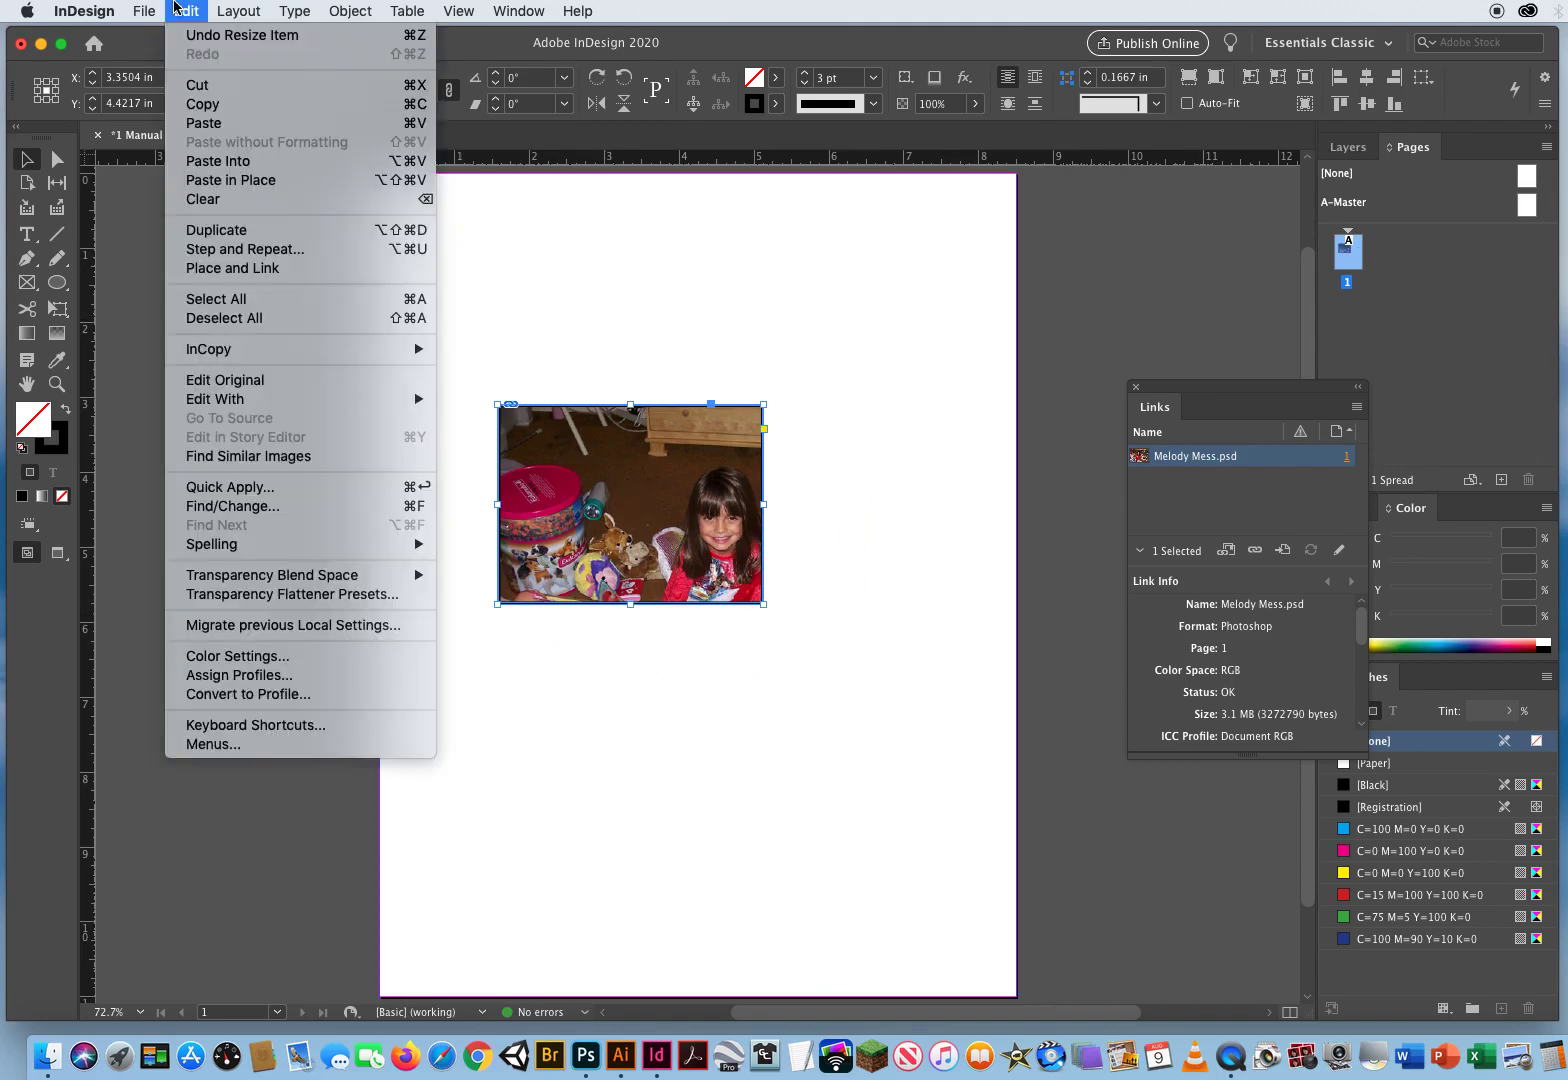
{"action": "left_click", "coordinate": [210, 35]}
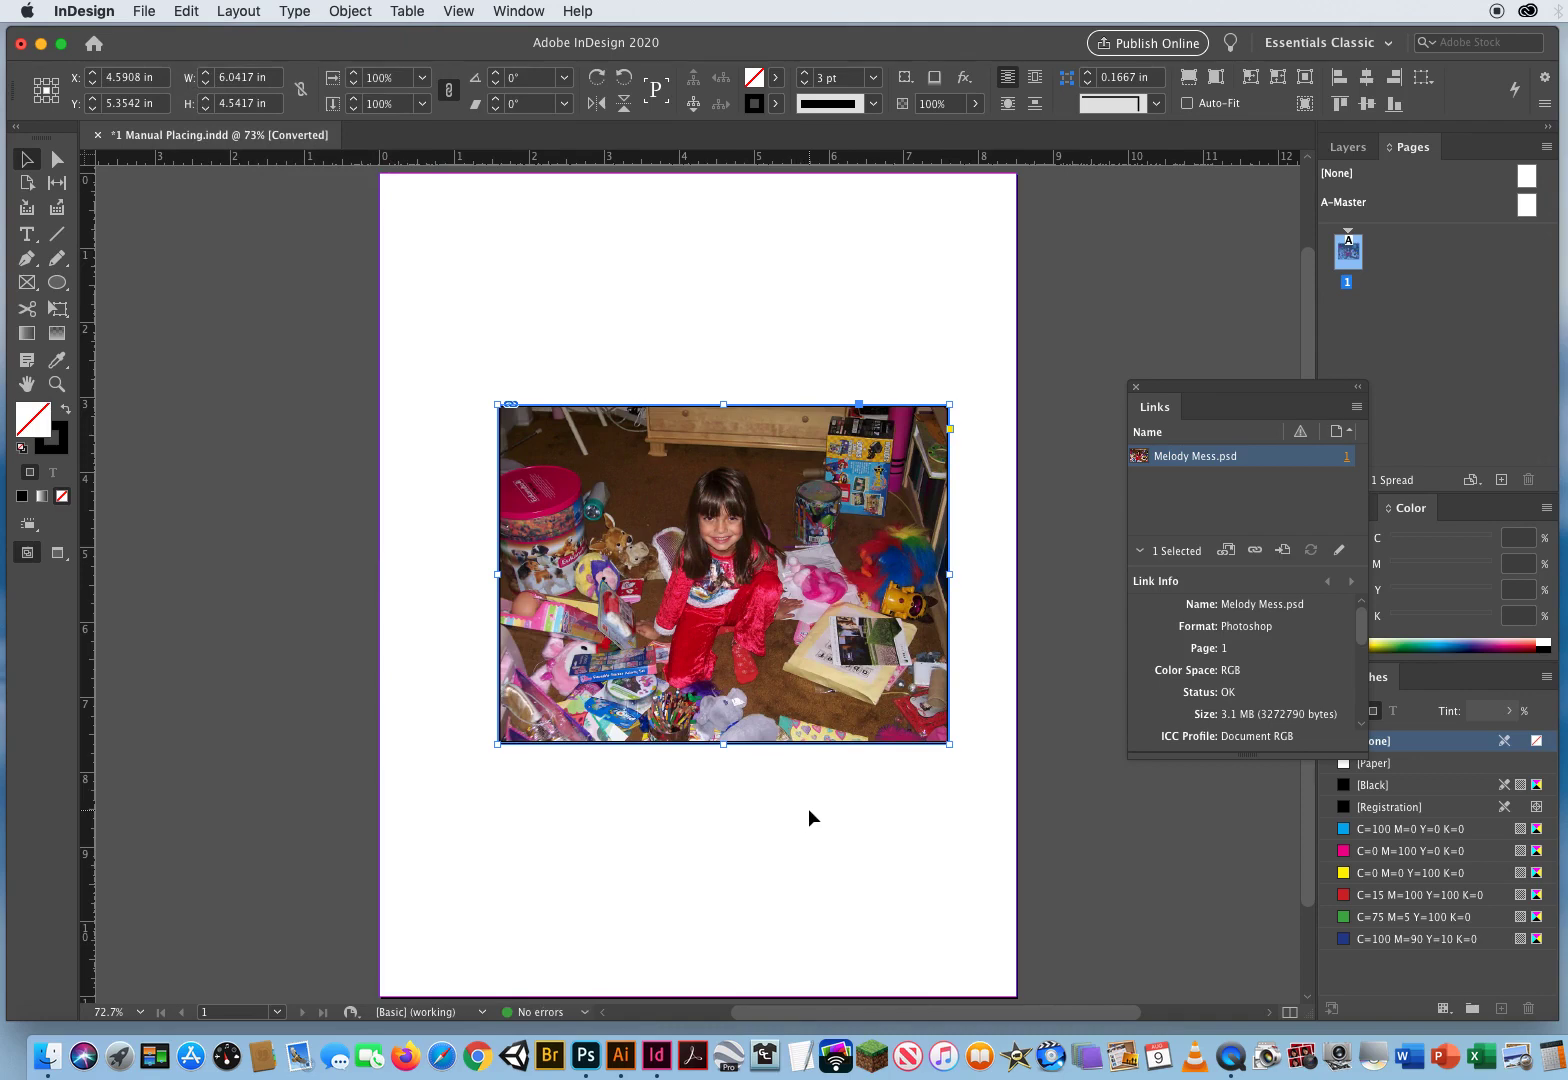
Scale photo and frame together from the top-left reference point to 8.0505 × 6.0518 in.
{"action": "left_click", "coordinate": [950, 744]}
{"action": "left_click_drag", "start_coordinate": [950, 744], "coordinate": [857, 684]}
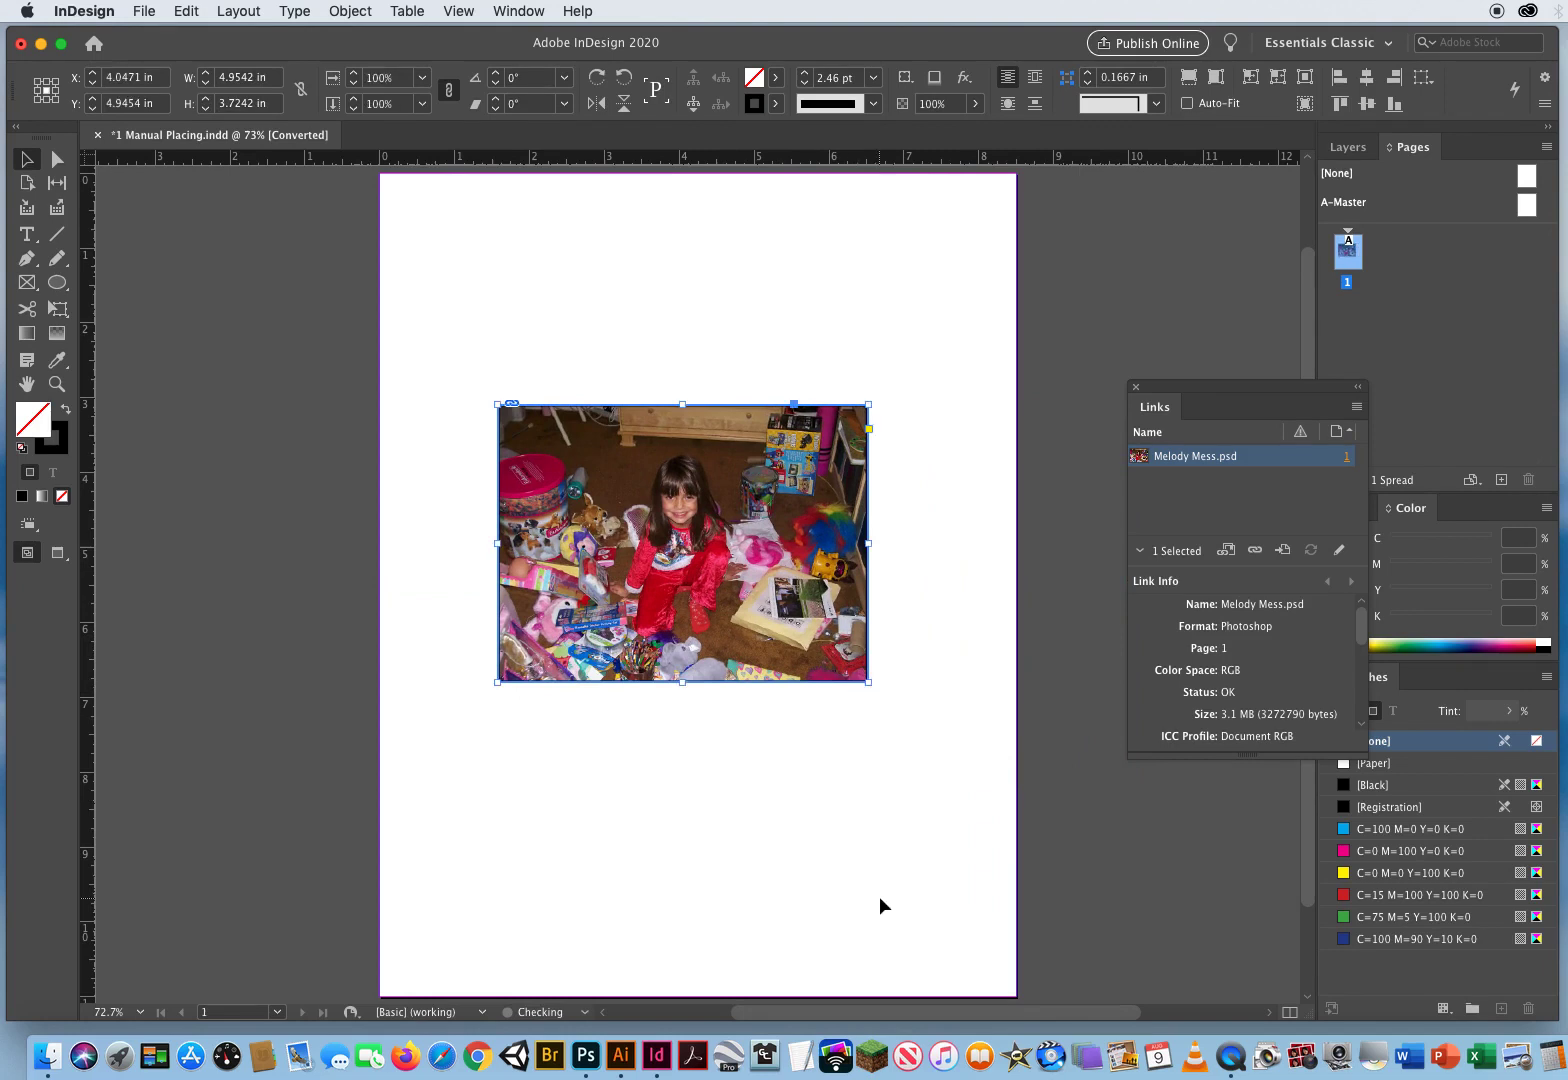
{"action": "left_click", "coordinate": [786, 771]}
{"action": "left_click", "coordinate": [865, 681]}
{"action": "left_click_drag", "start_coordinate": [867, 681], "coordinate": [1076, 857]}
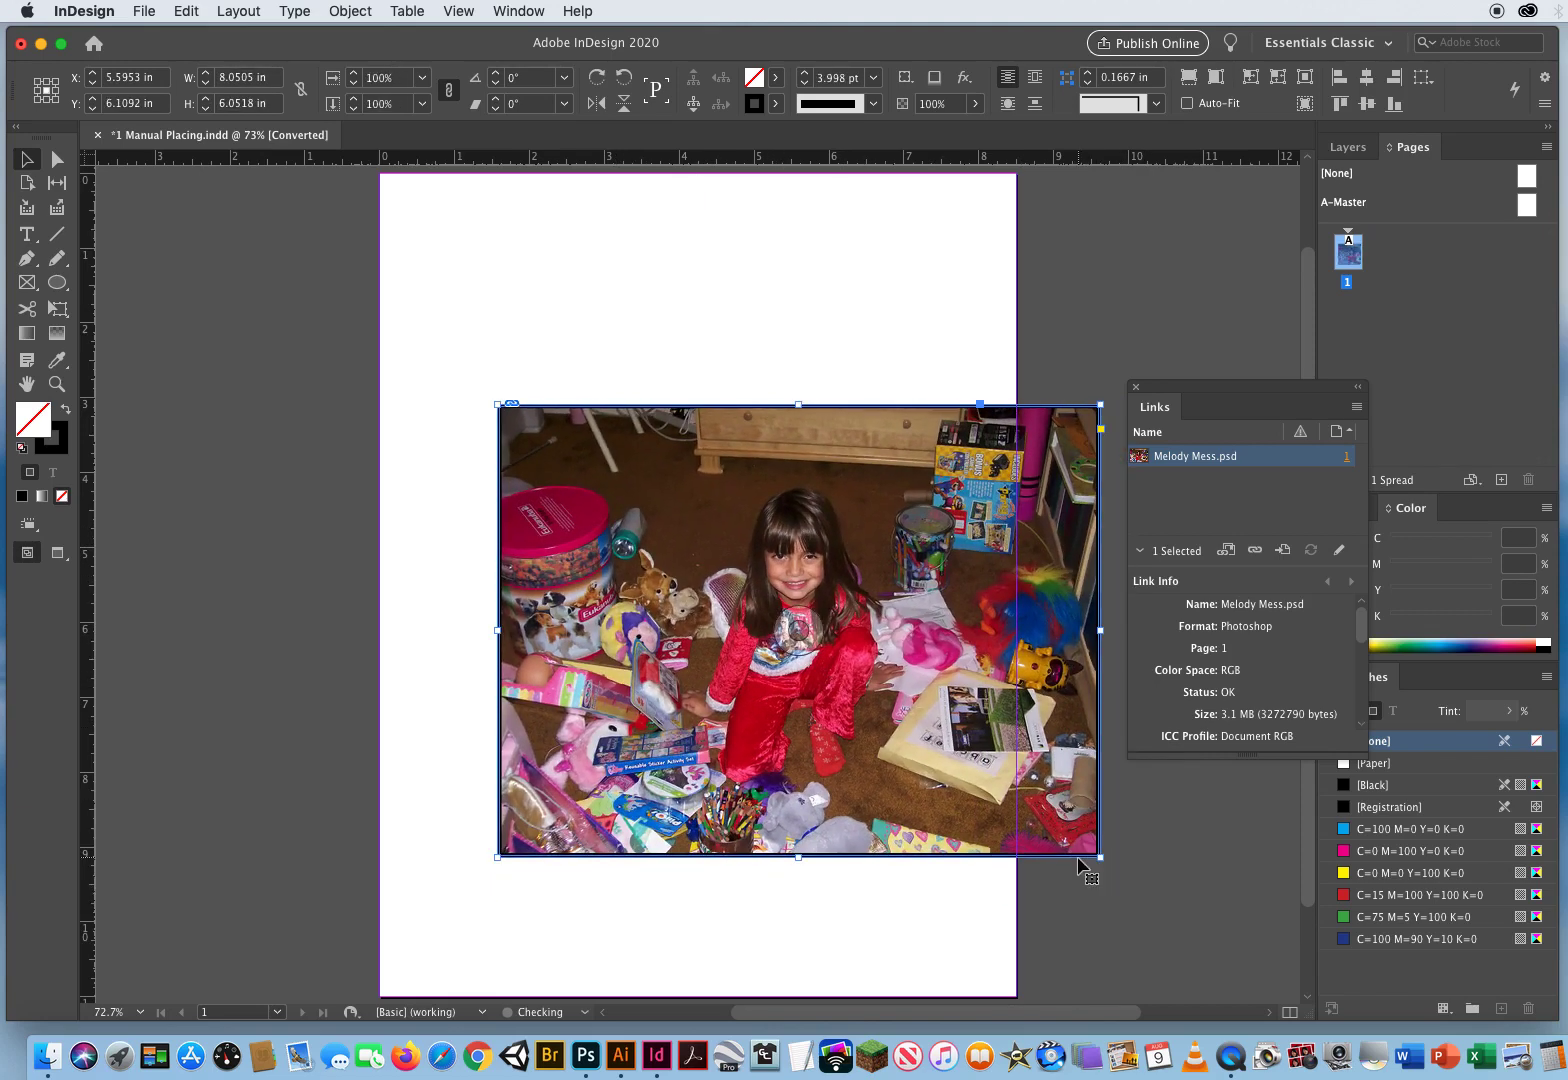
Delete the Melody Mess photo, then pick Multiple Silhouettes.ai in Place and cancel.
{"action": "key", "text": "BackSpace"}
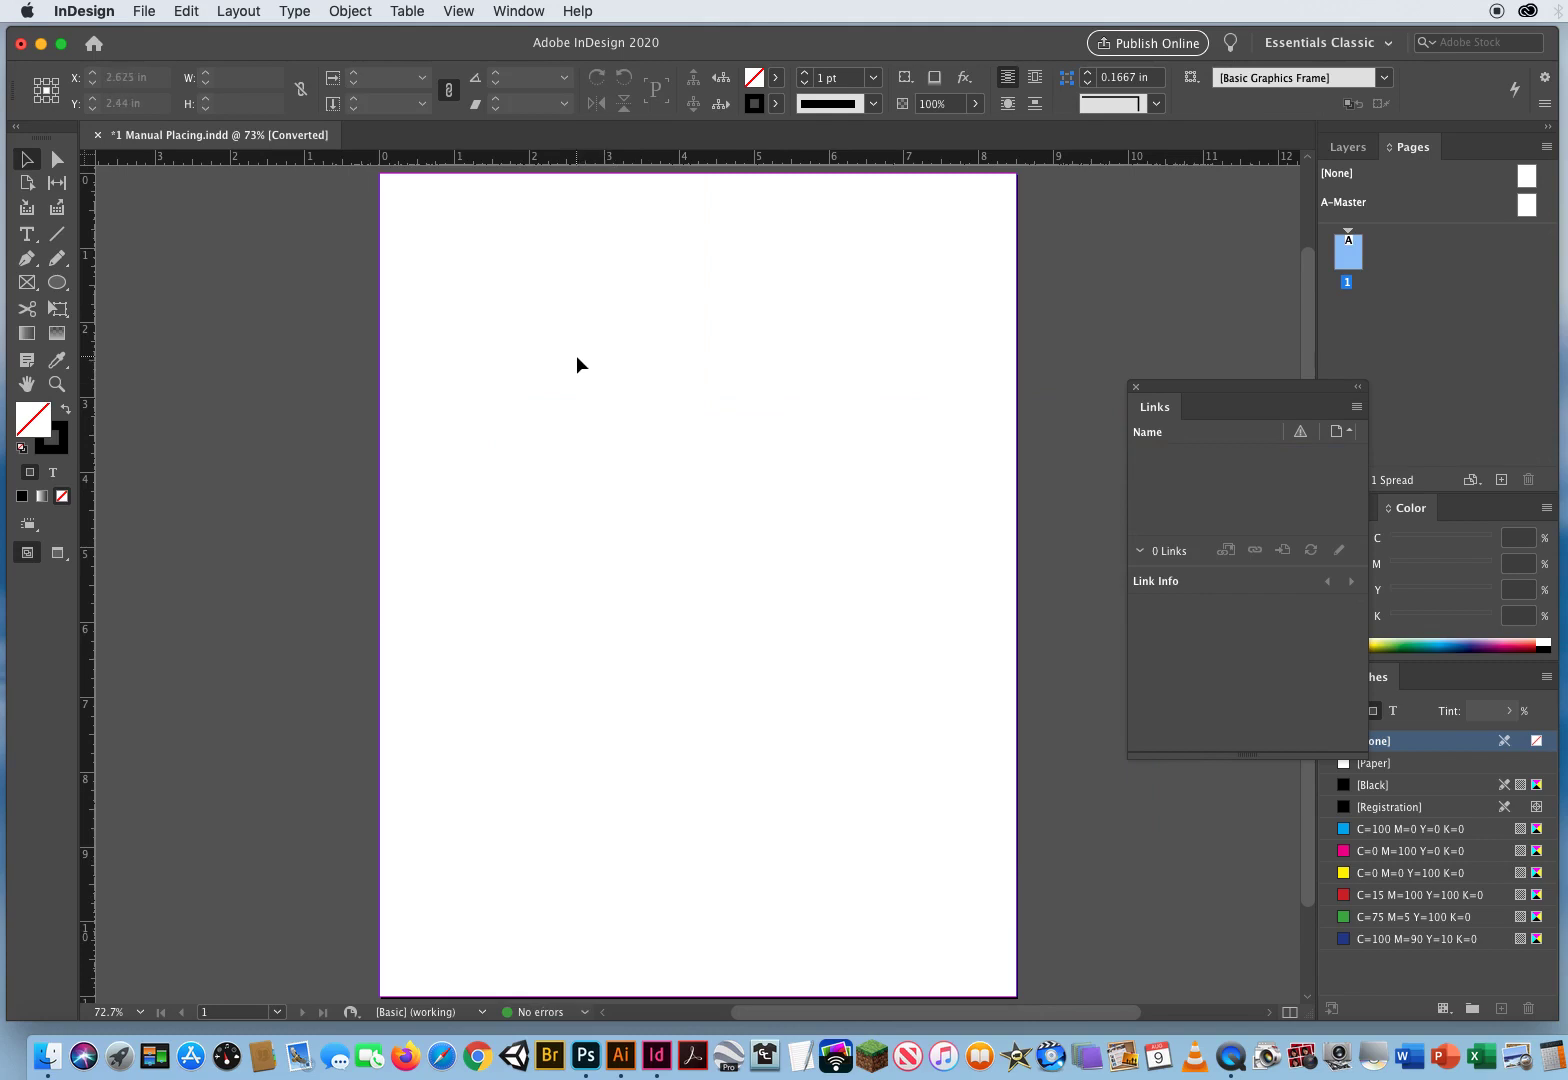
{"action": "key", "text": "super+d"}
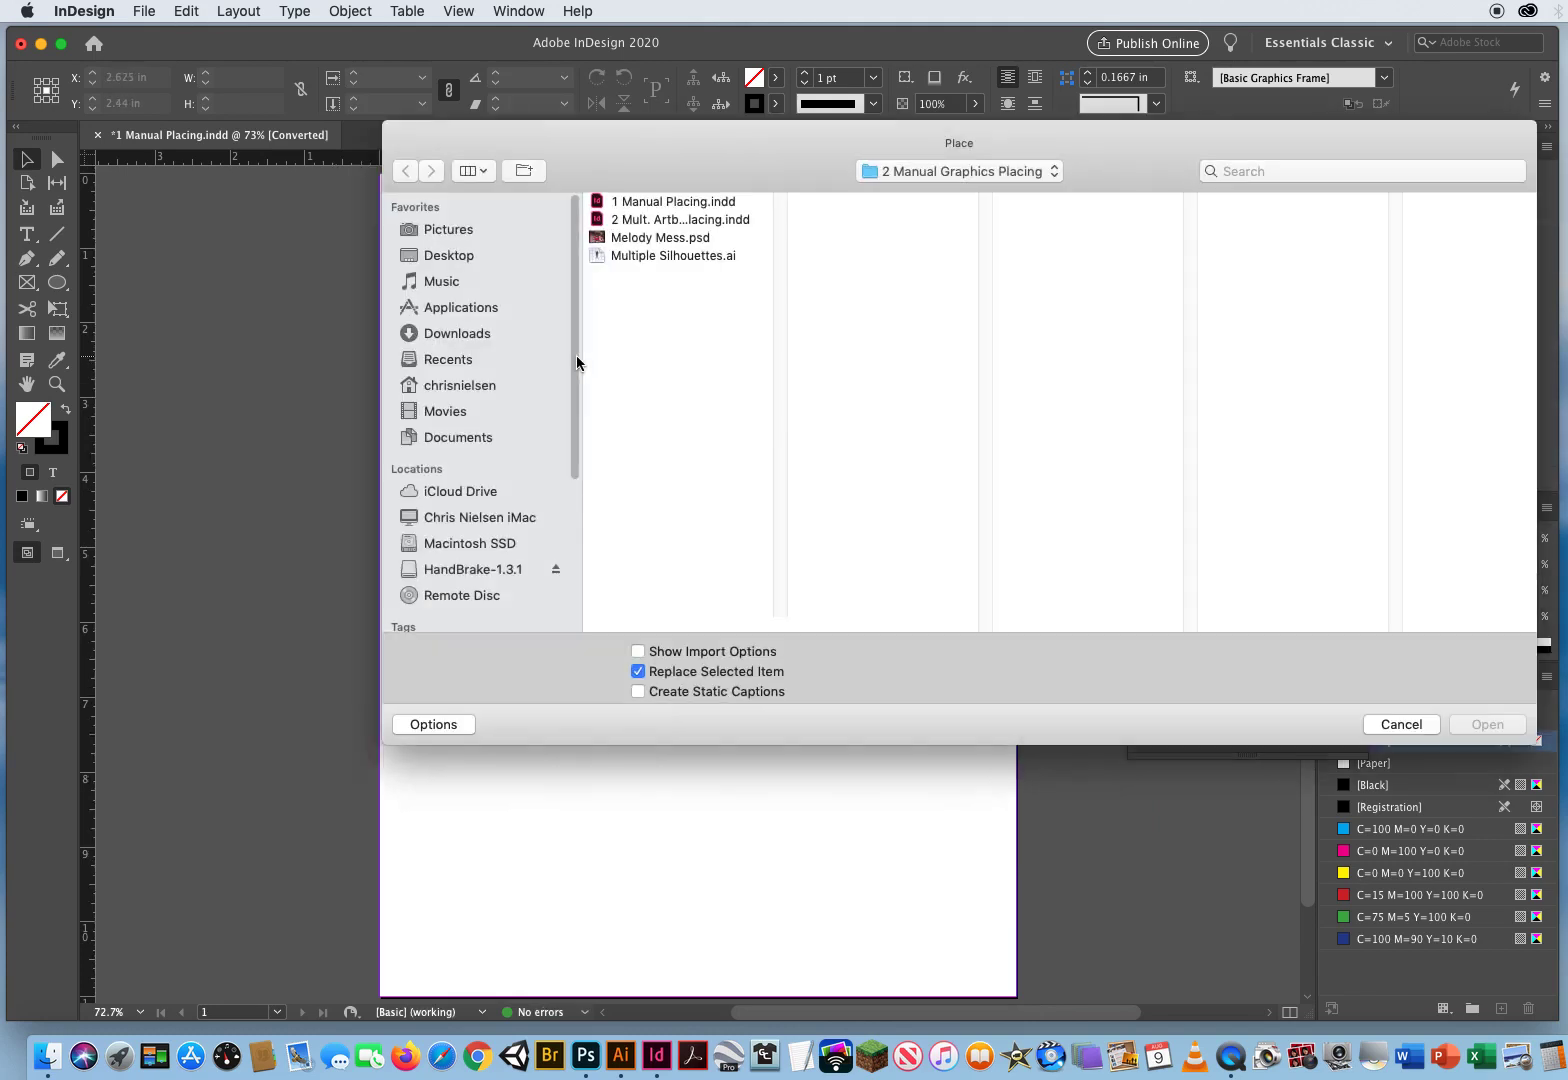
{"action": "left_click", "coordinate": [648, 255]}
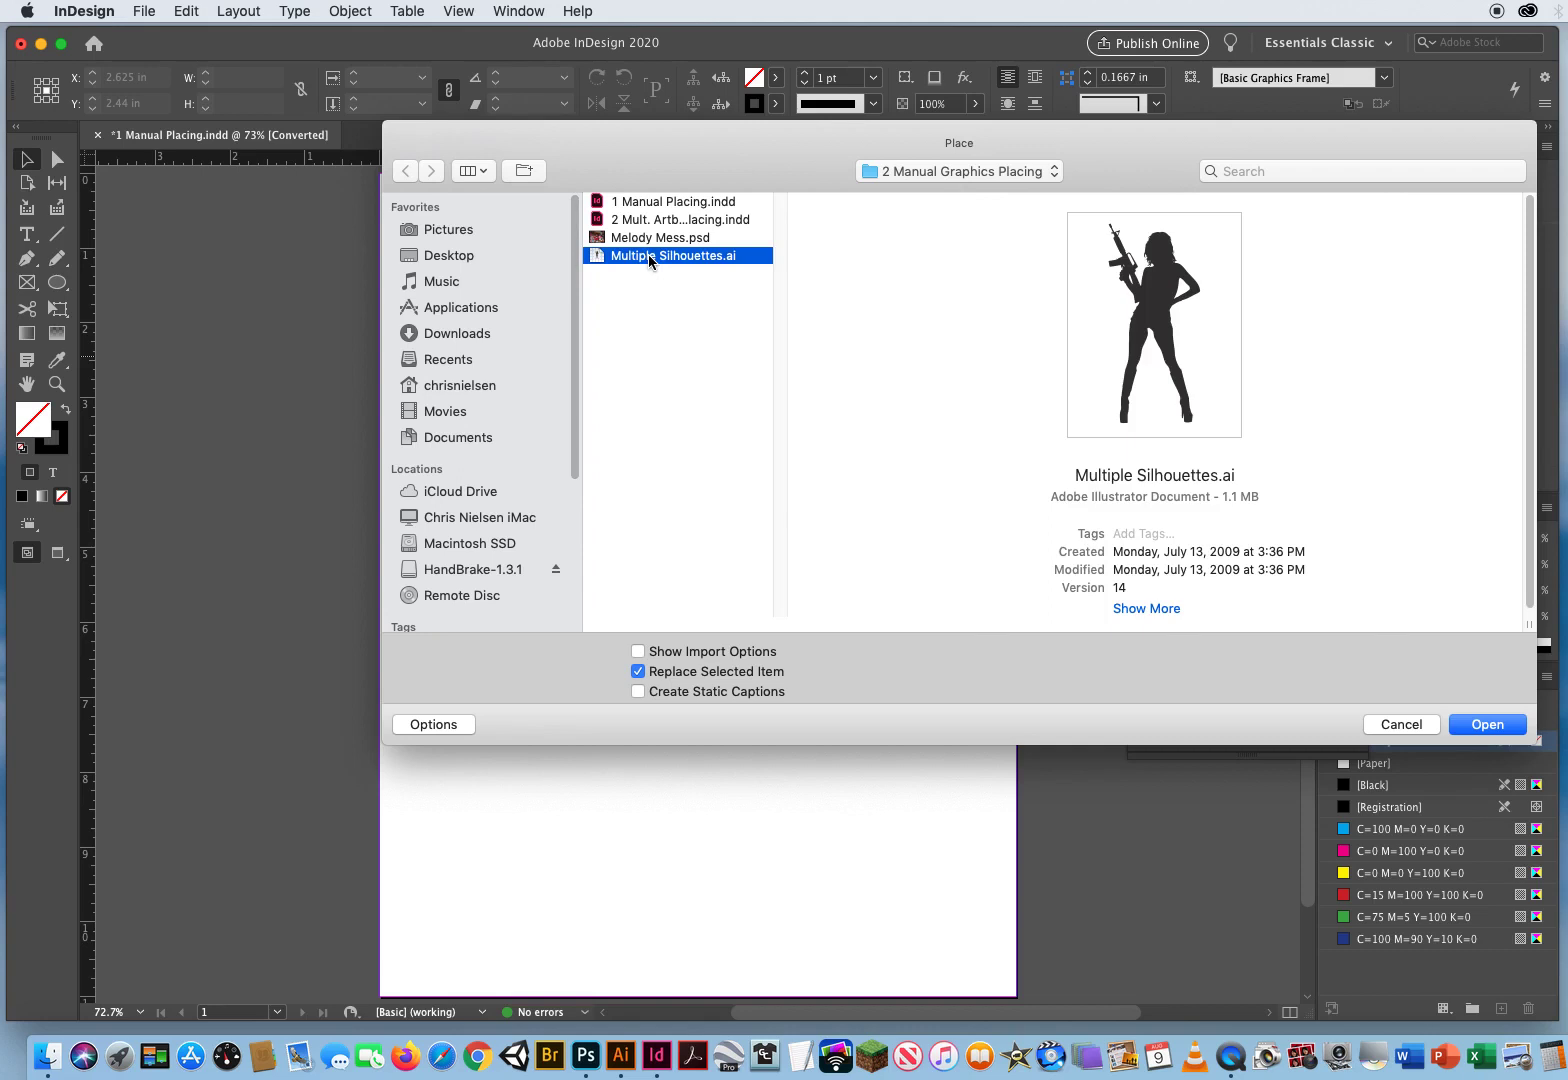
{"action": "left_click", "coordinate": [1396, 724]}
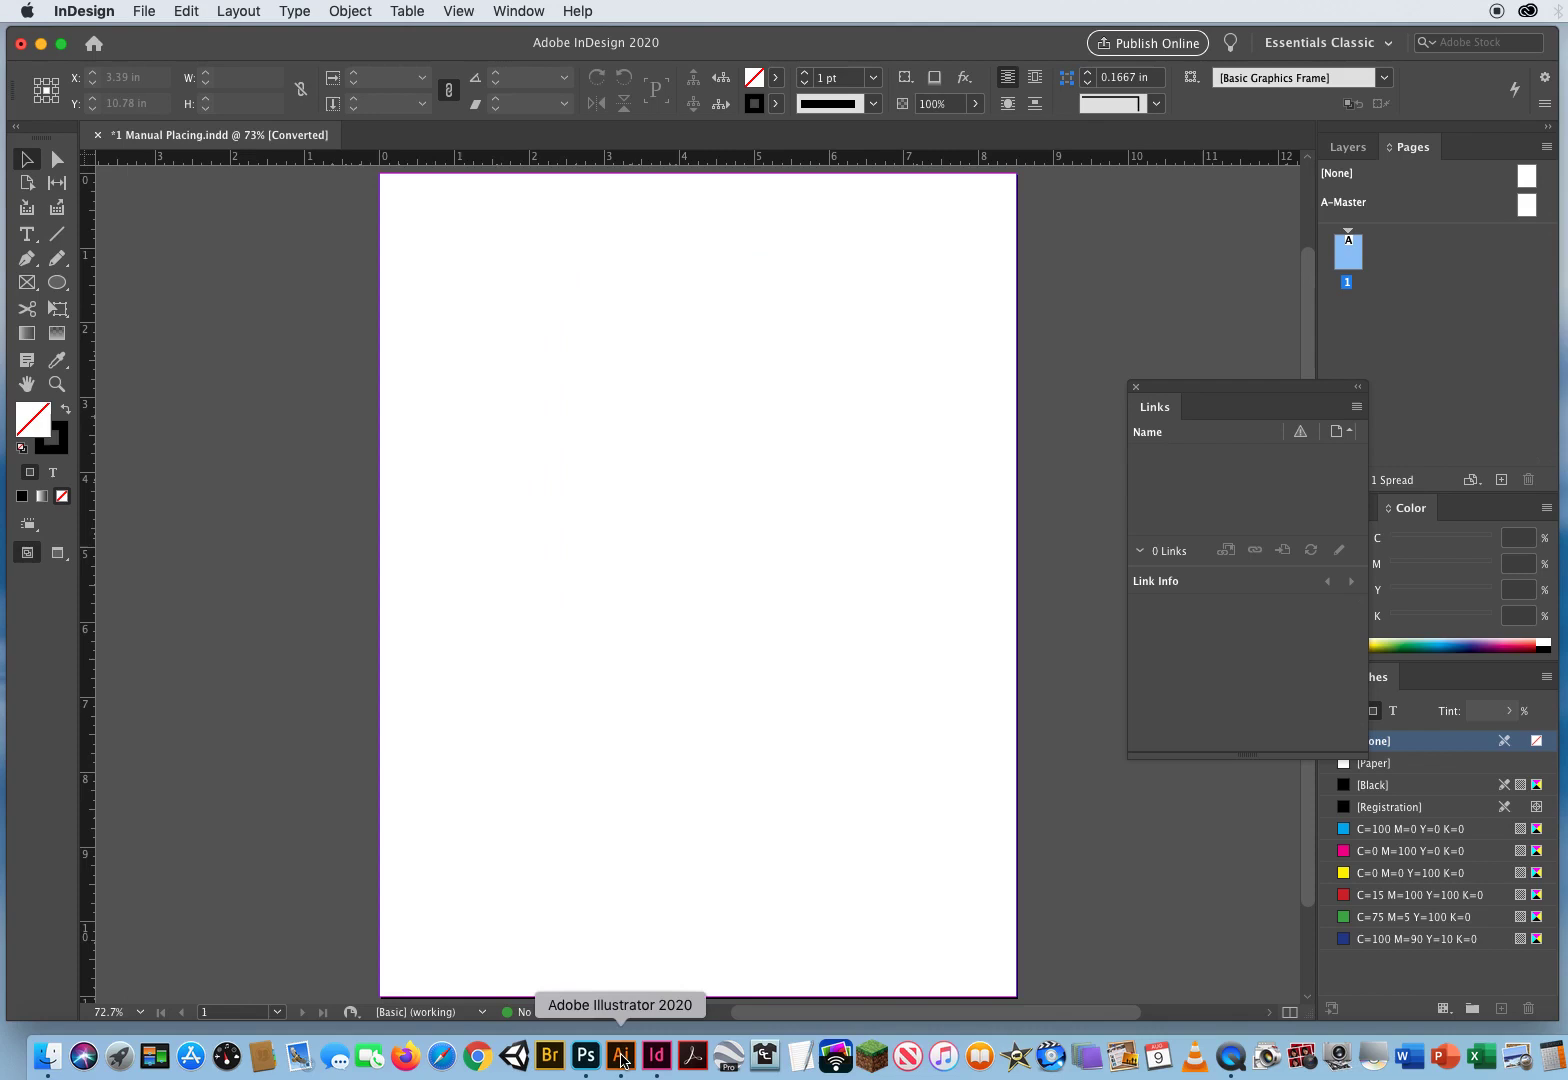
Bring Adobe Illustrator to the front, then resize and reposition its window.
{"action": "left_click", "coordinate": [620, 1058]}
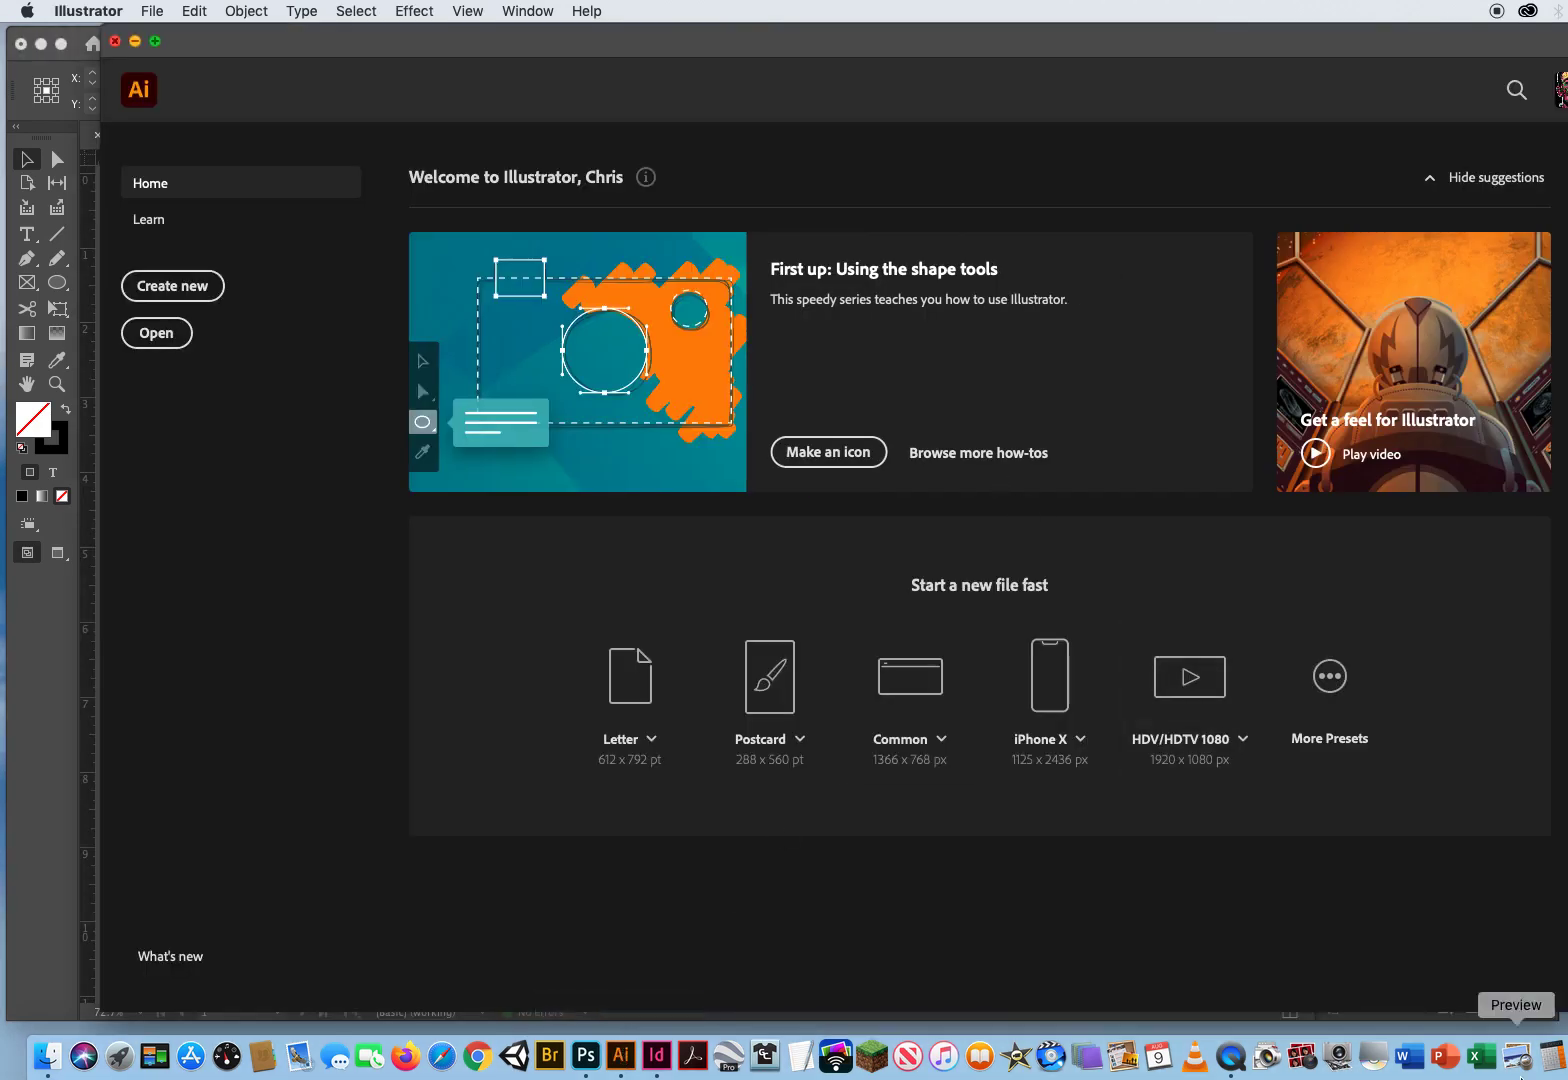
{"action": "left_click_drag", "start_coordinate": [1566, 1020], "coordinate": [1543, 1019]}
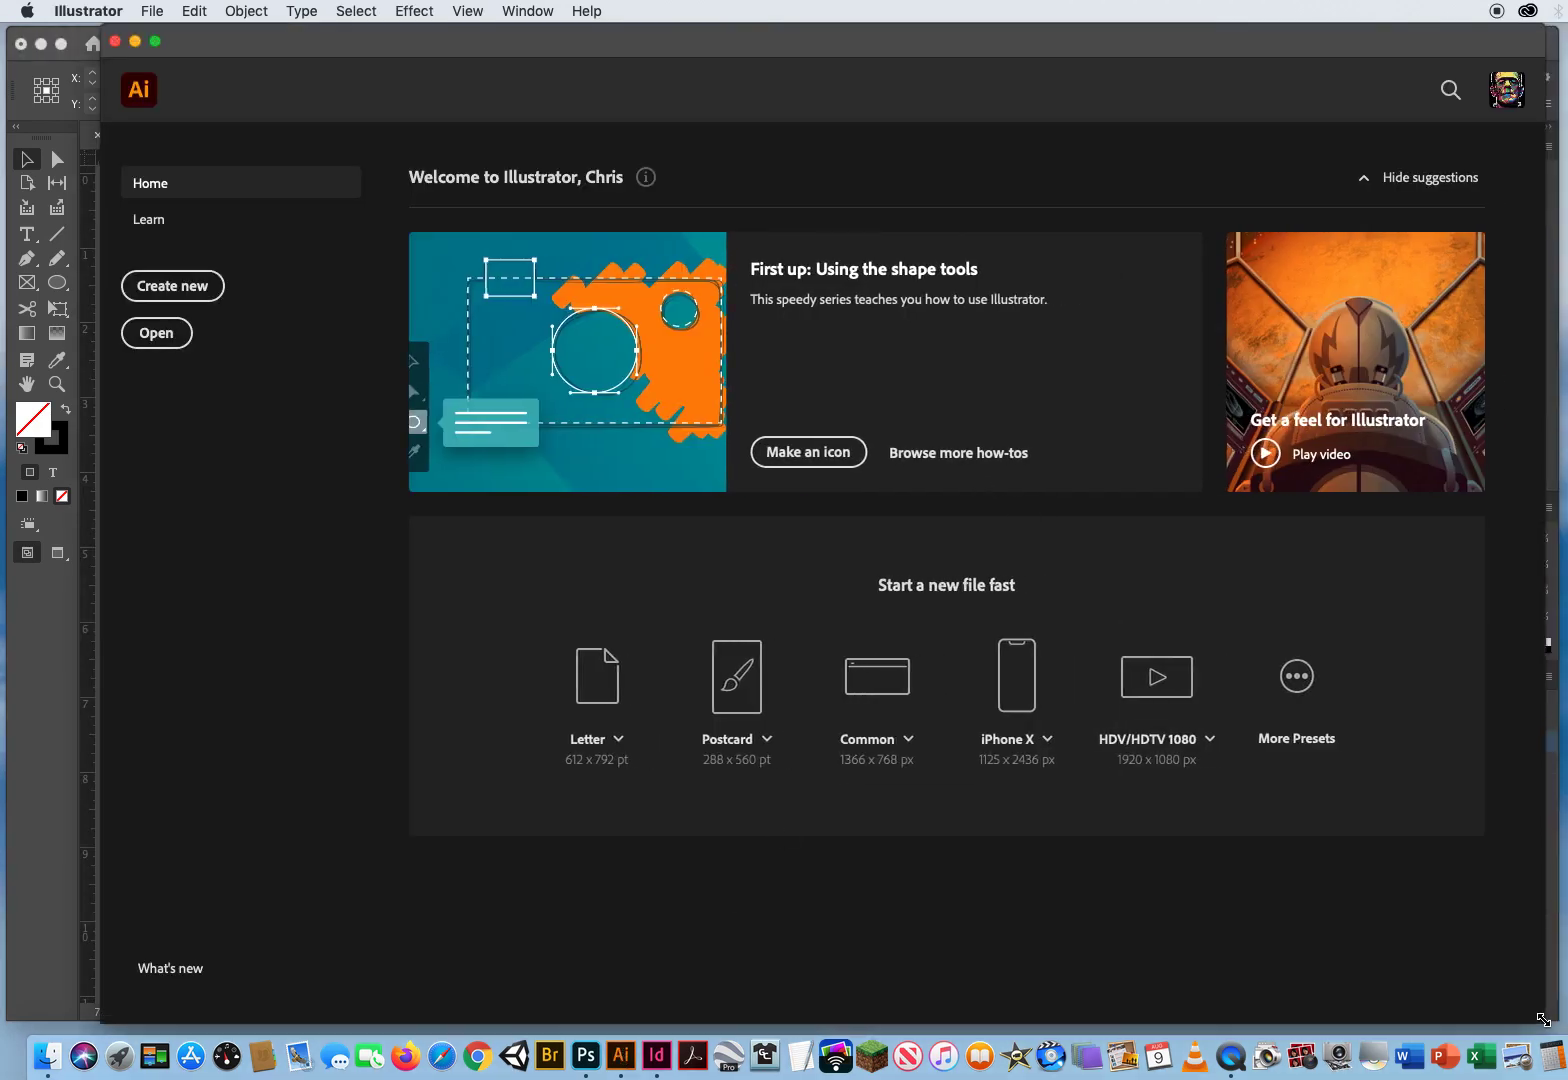
{"action": "left_click_drag", "start_coordinate": [368, 40], "coordinate": [274, 38]}
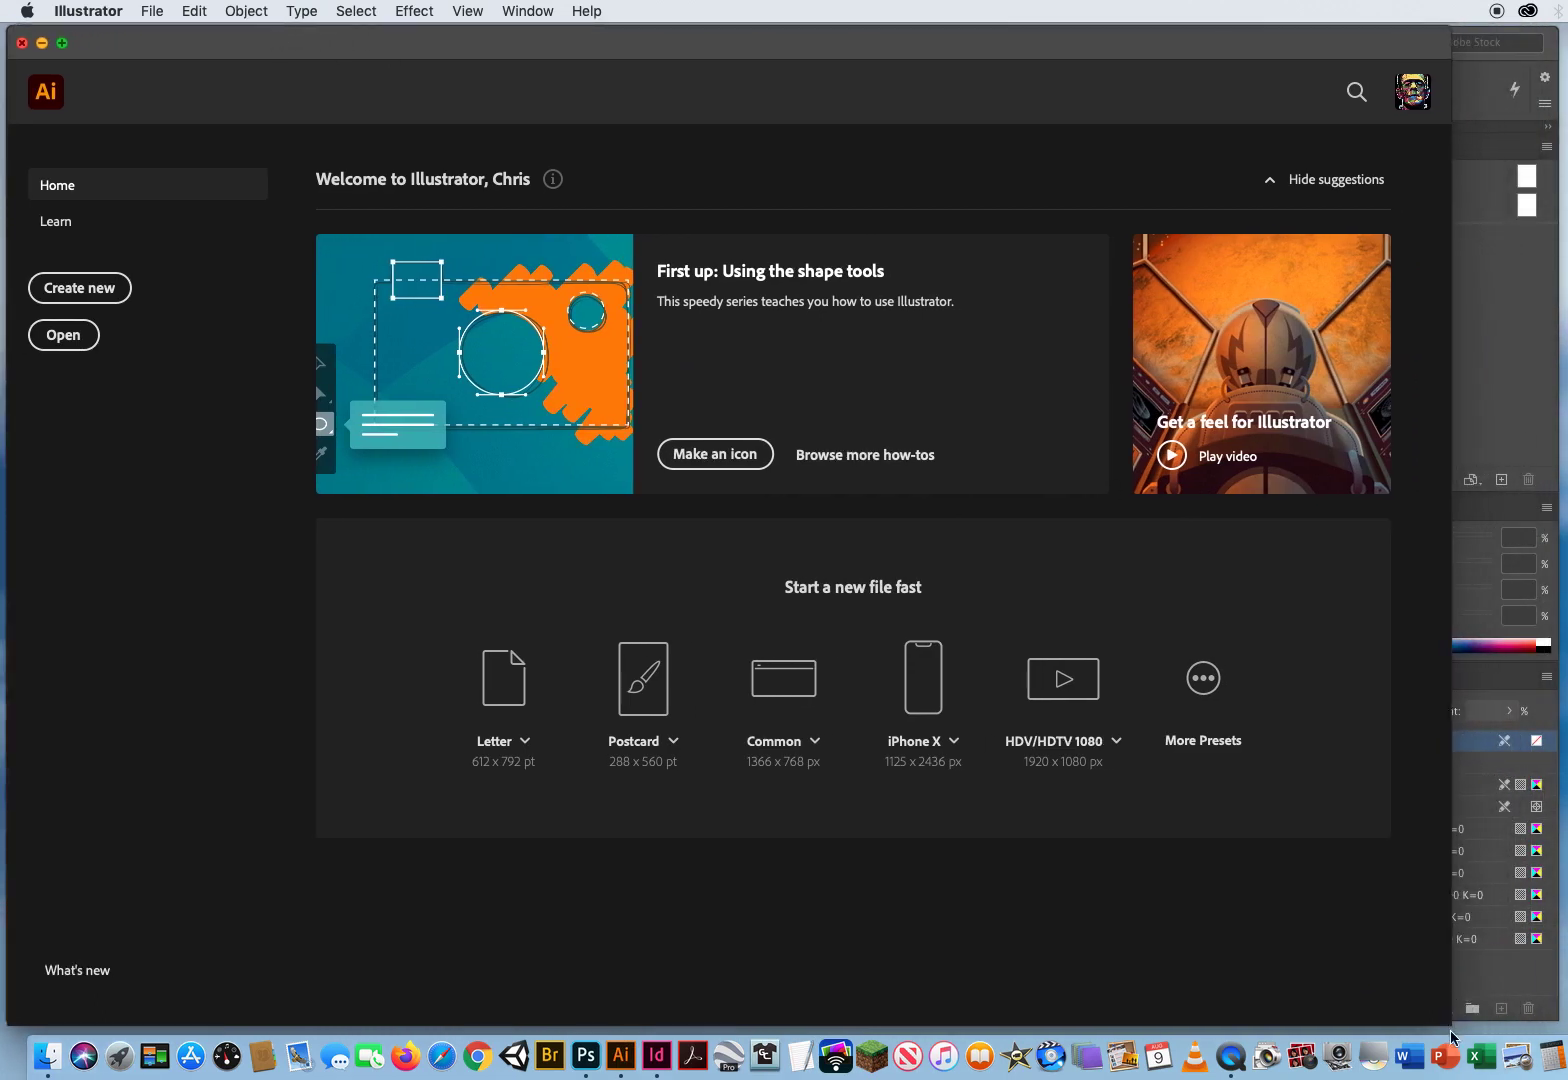
{"action": "left_click_drag", "start_coordinate": [1450, 1025], "coordinate": [1556, 1014]}
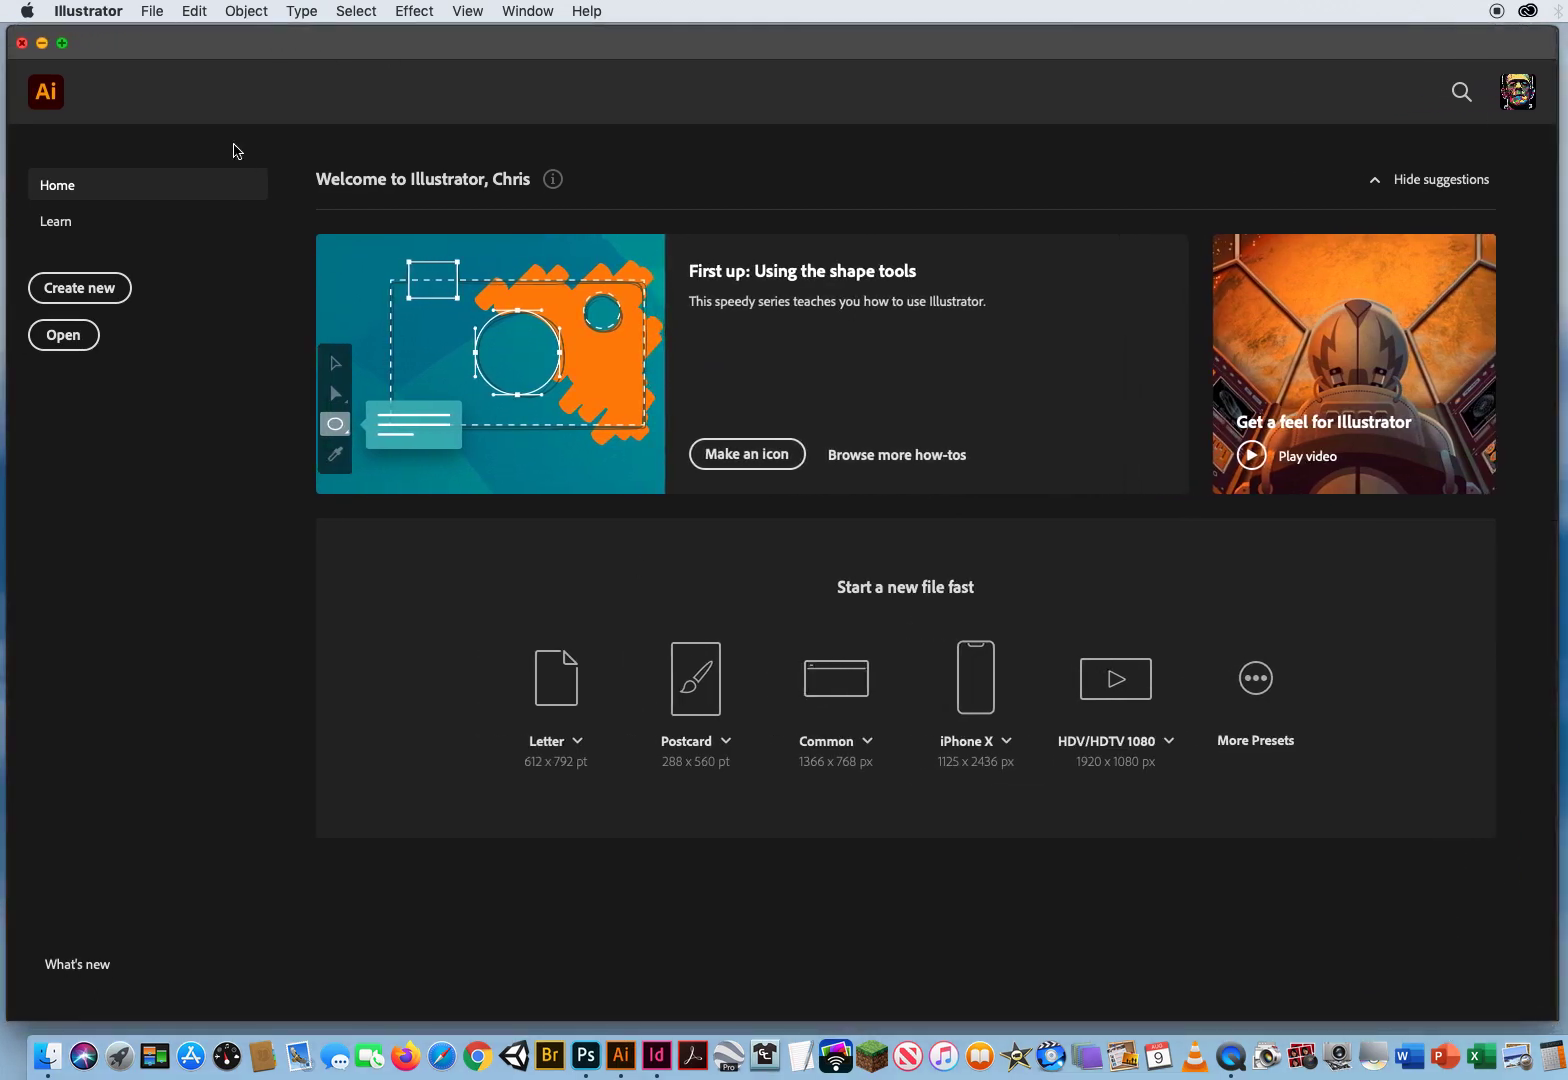
In File > Open, browse to Desktop > InDesign Tutorials > ID CH.4 Placing Graphics > 2 Manual Graphics Placing and select Multiple Silhouettes.ai.
{"action": "left_click", "coordinate": [153, 11]}
{"action": "left_click", "coordinate": [170, 73]}
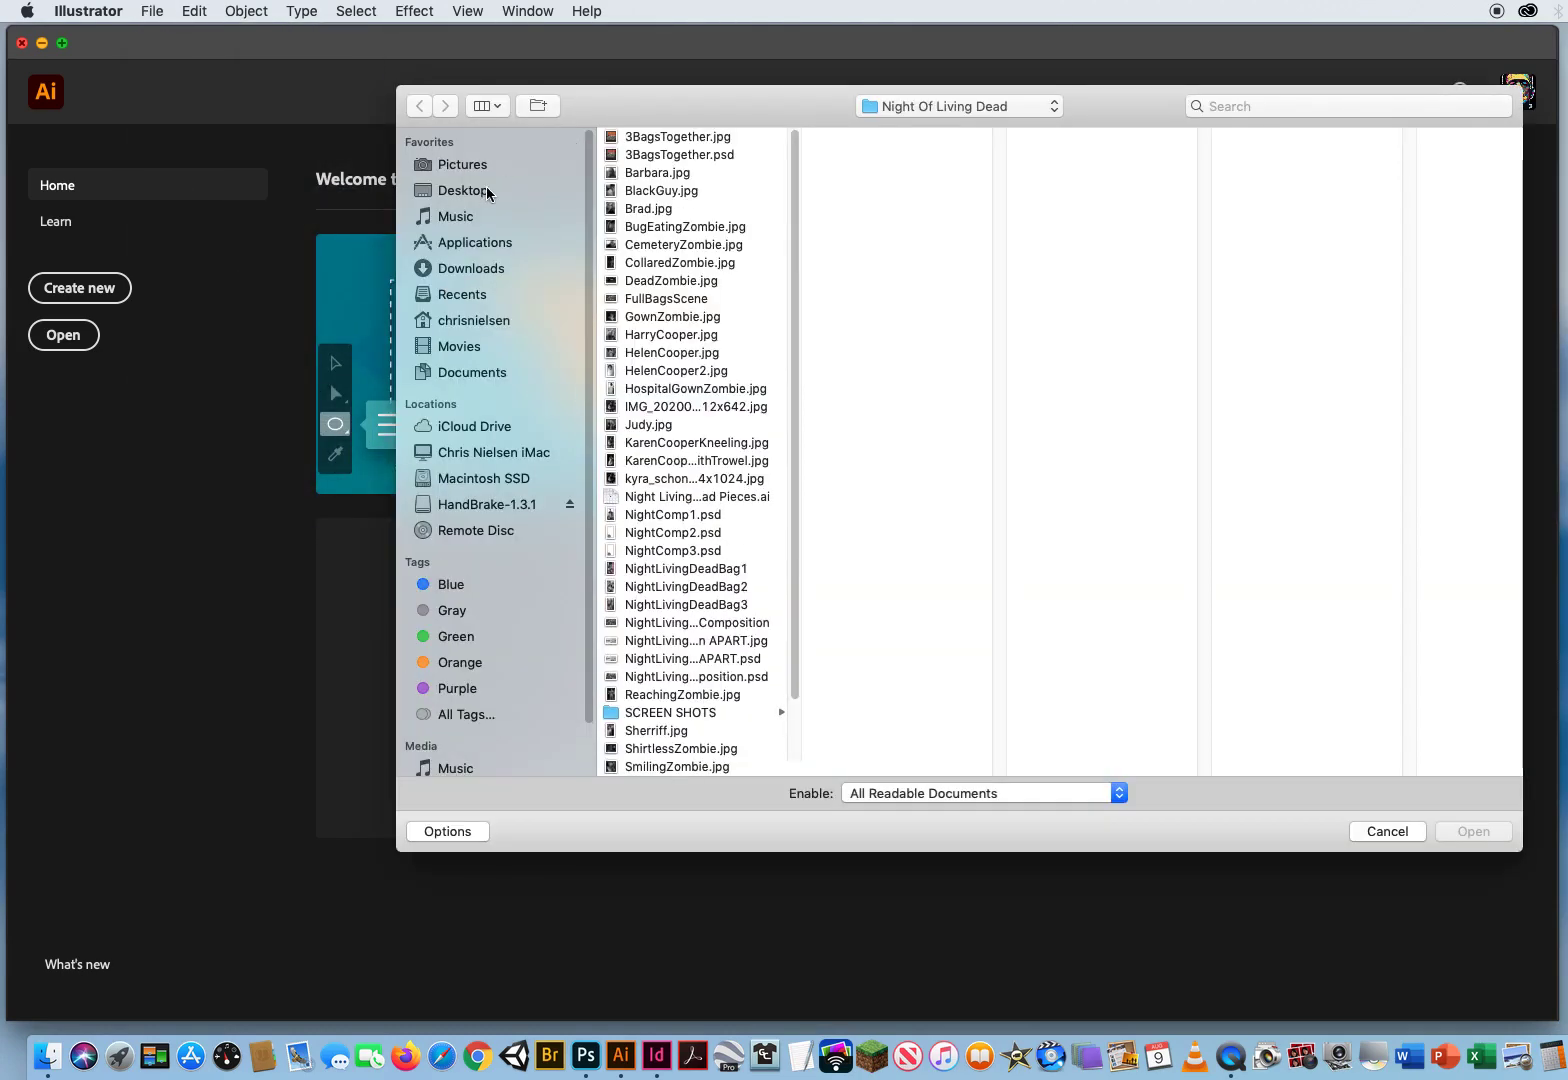
{"action": "left_click", "coordinate": [485, 193]}
{"action": "left_click_drag", "start_coordinate": [798, 322], "coordinate": [798, 364]}
{"action": "left_click", "coordinate": [657, 540]}
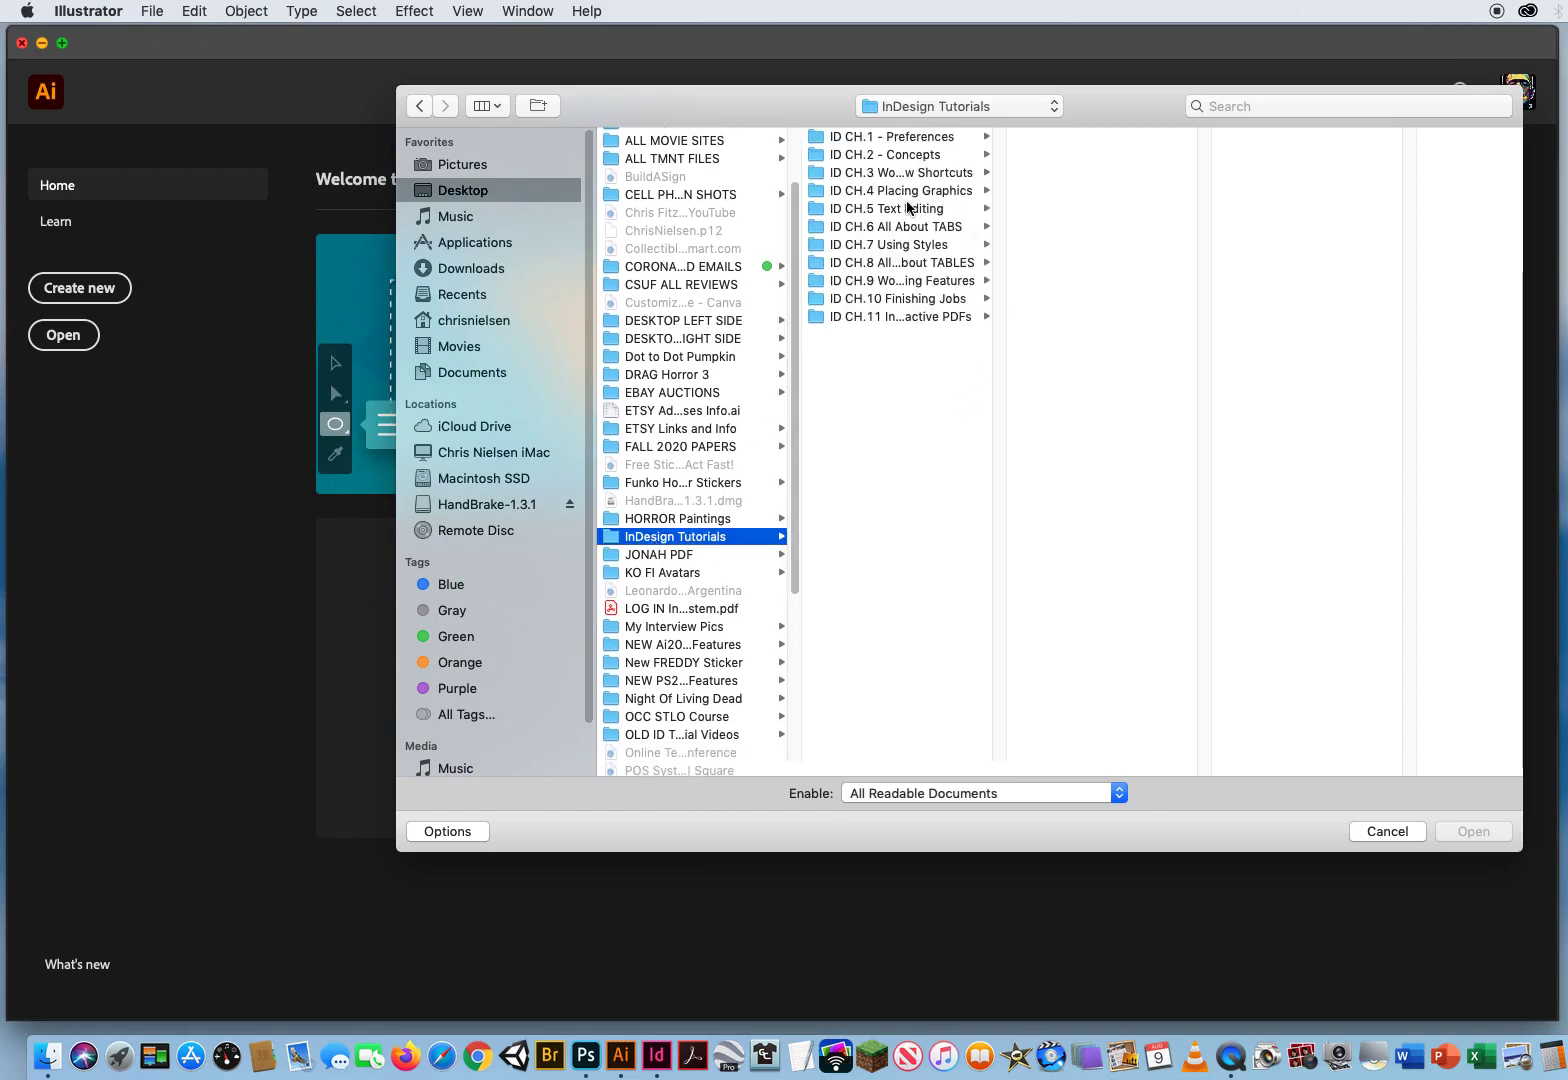
{"action": "left_click", "coordinate": [884, 194]}
{"action": "left_click", "coordinate": [1097, 157]}
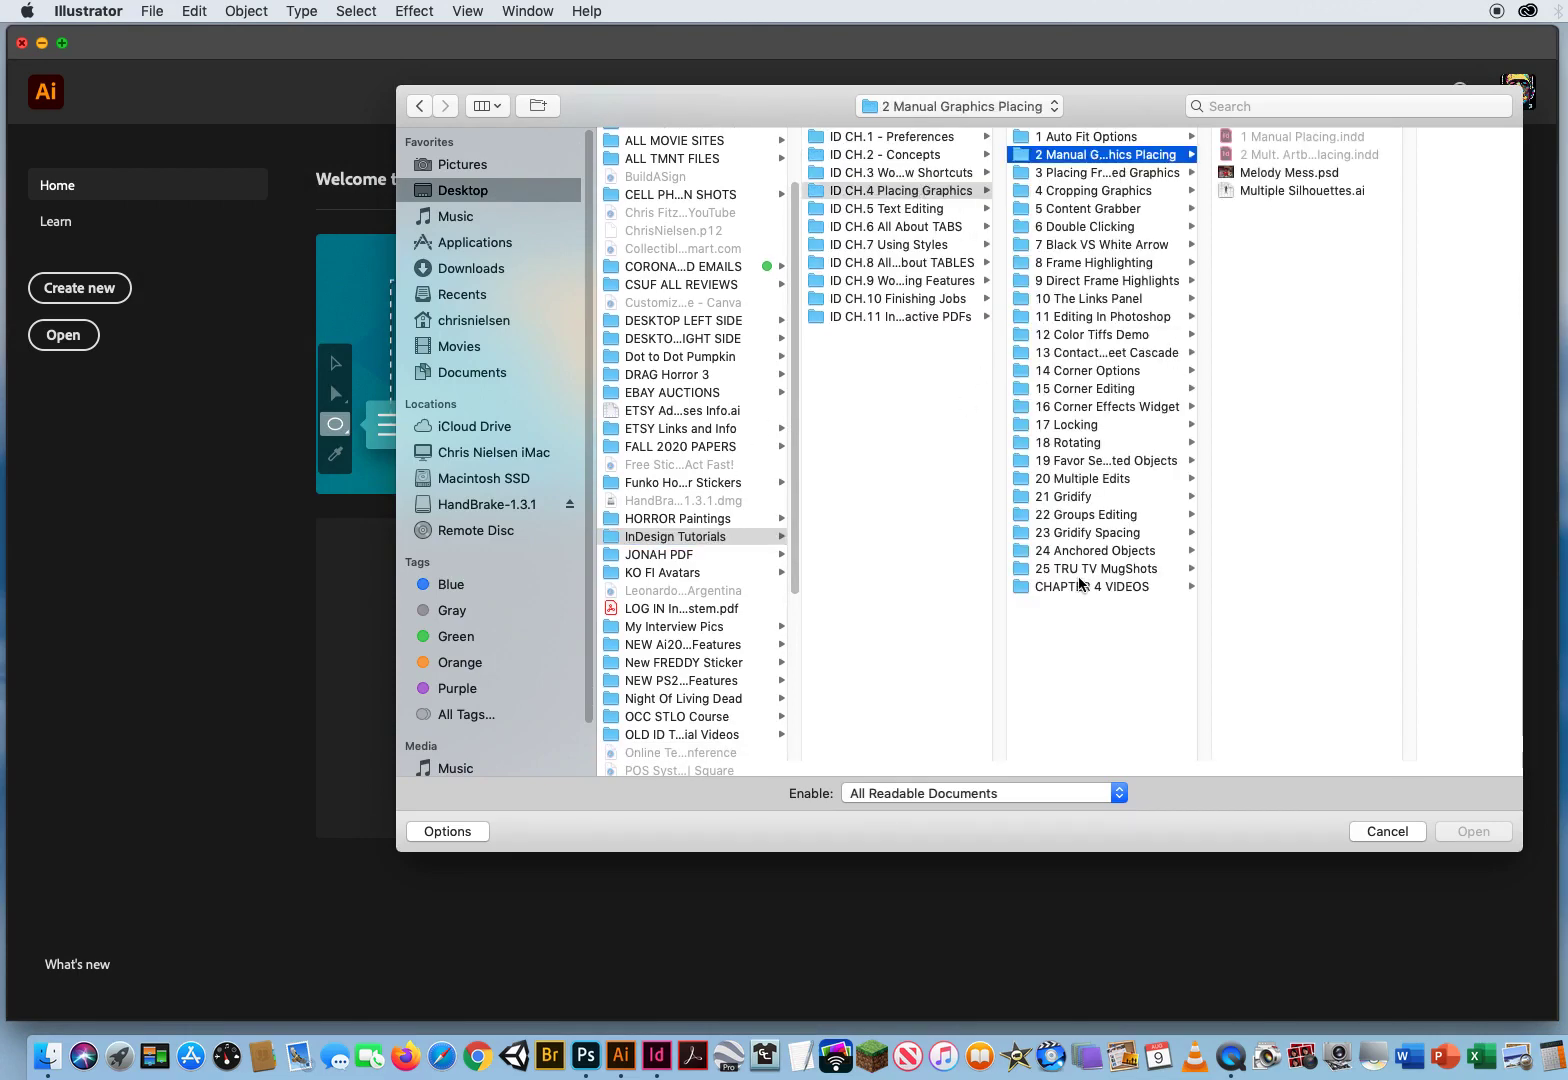
{"action": "left_click", "coordinate": [1303, 192]}
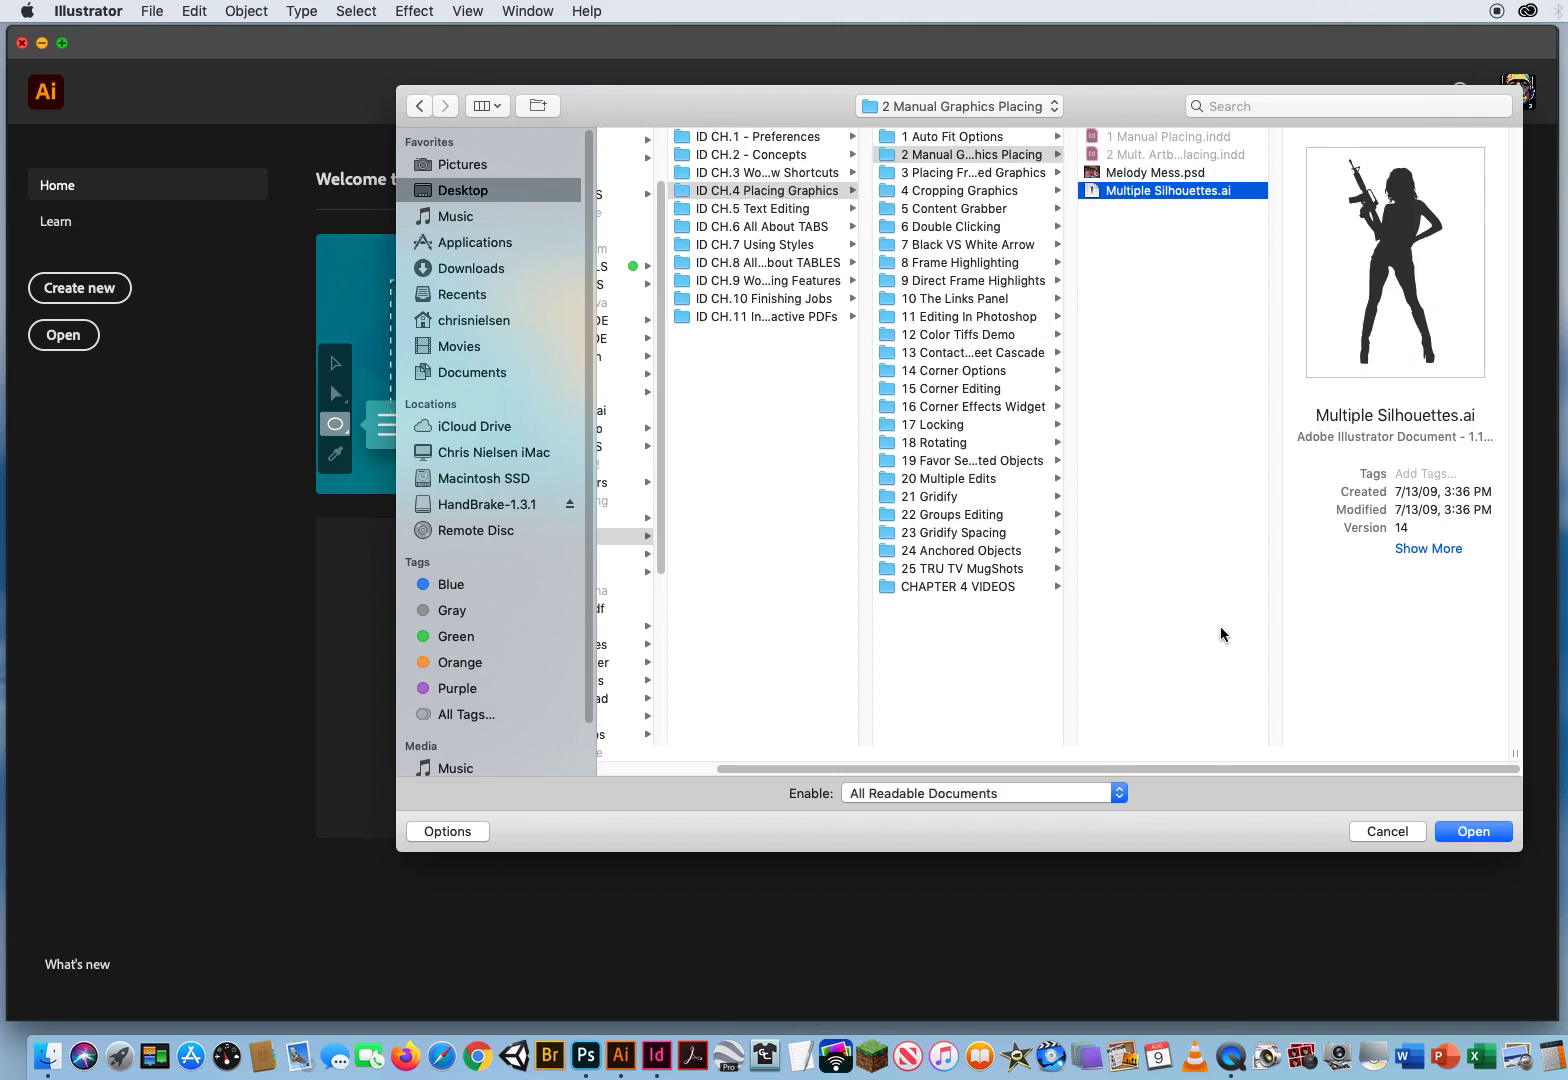
Open Multiple Silhouettes.ai, close the Brushes panel, marquee-select each of the five silhouettes, then deselect.
{"action": "left_click", "coordinate": [1460, 833]}
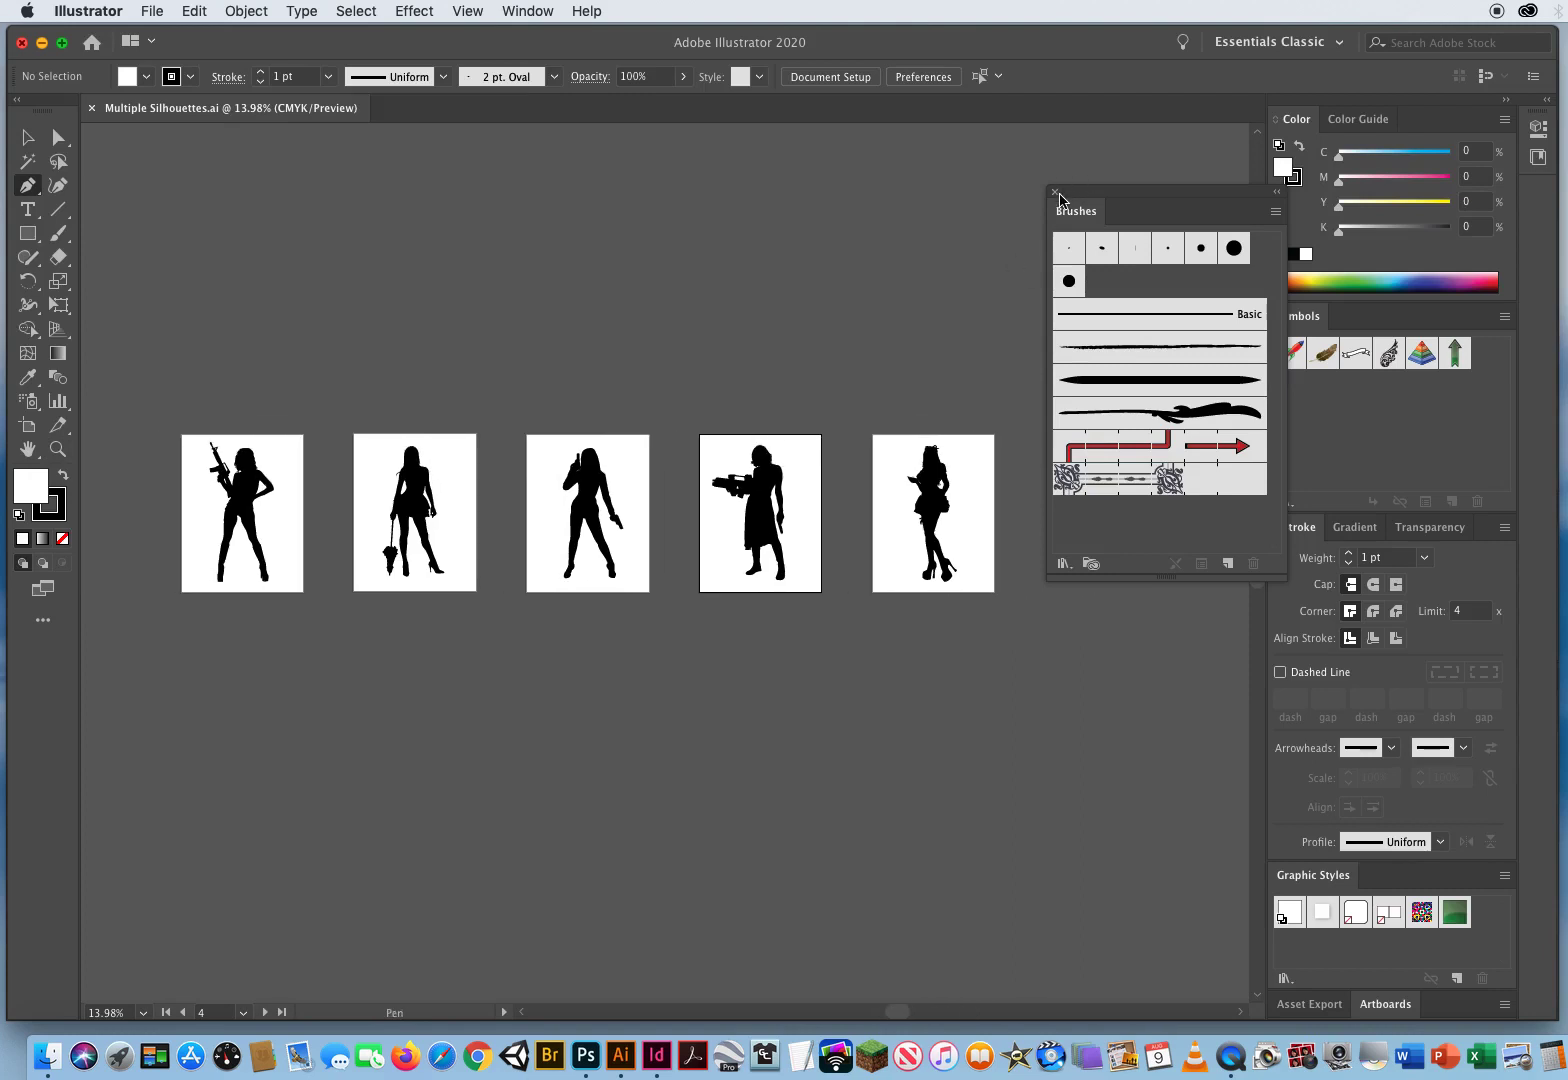
{"action": "left_click", "coordinate": [1056, 192]}
{"action": "key", "text": "v"}
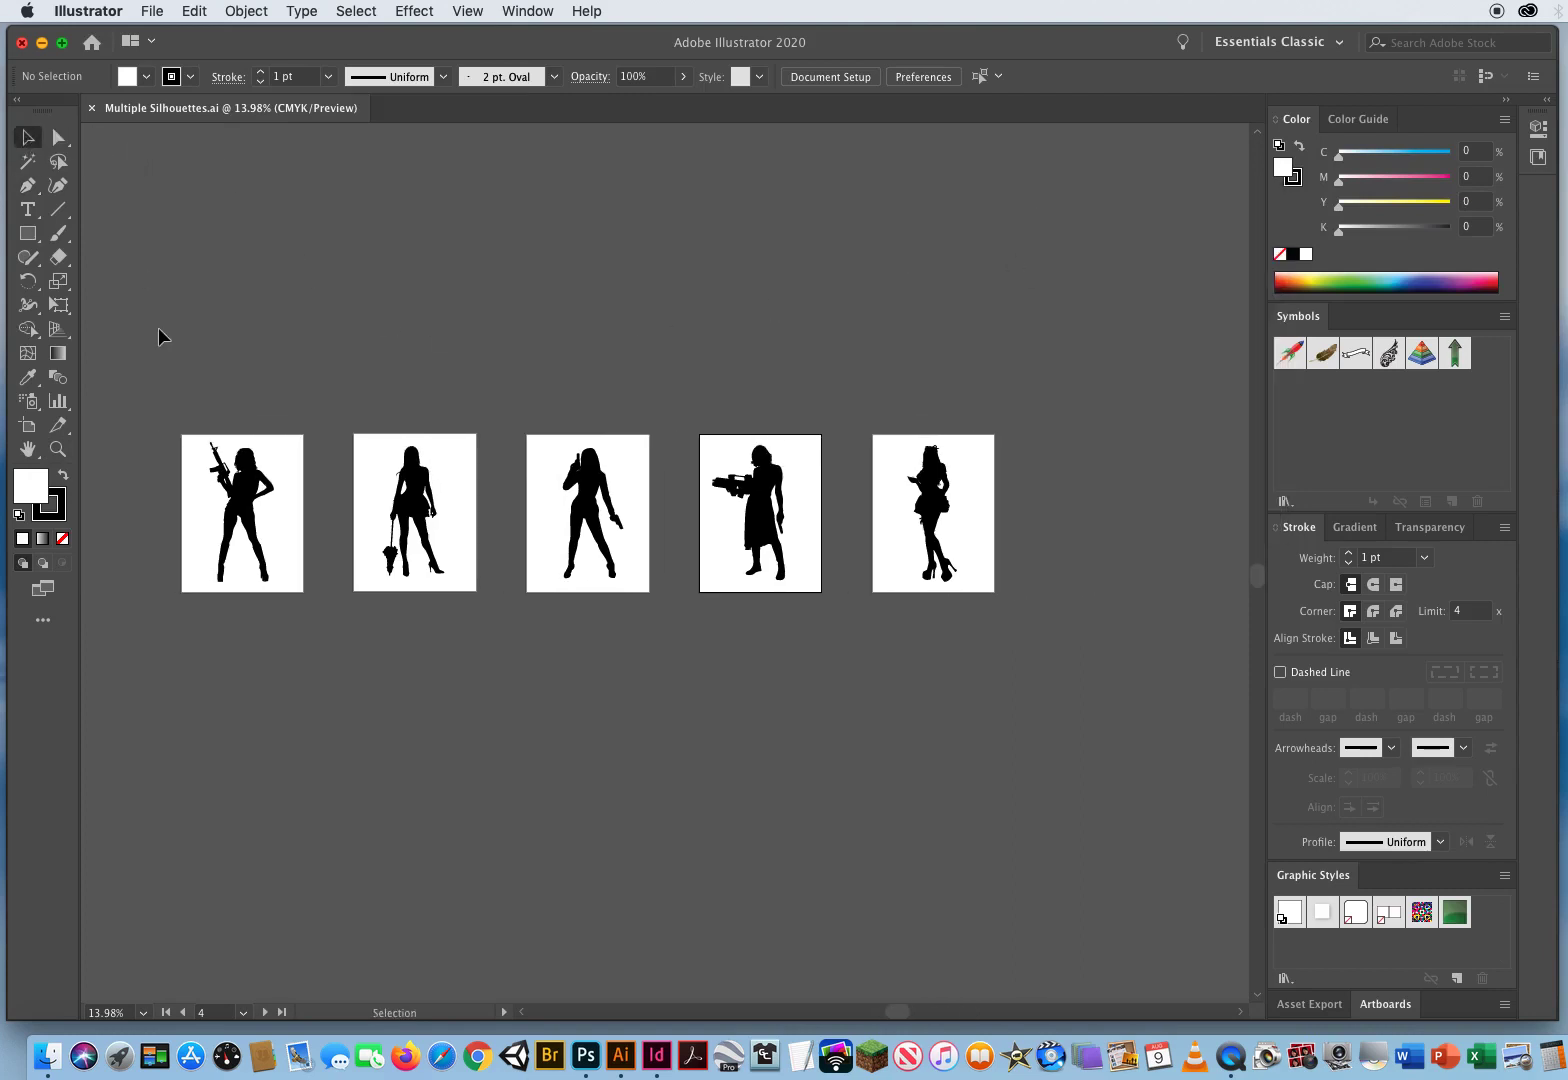
{"action": "left_click_drag", "start_coordinate": [182, 336], "coordinate": [235, 512]}
{"action": "left_click_drag", "start_coordinate": [344, 326], "coordinate": [422, 528]}
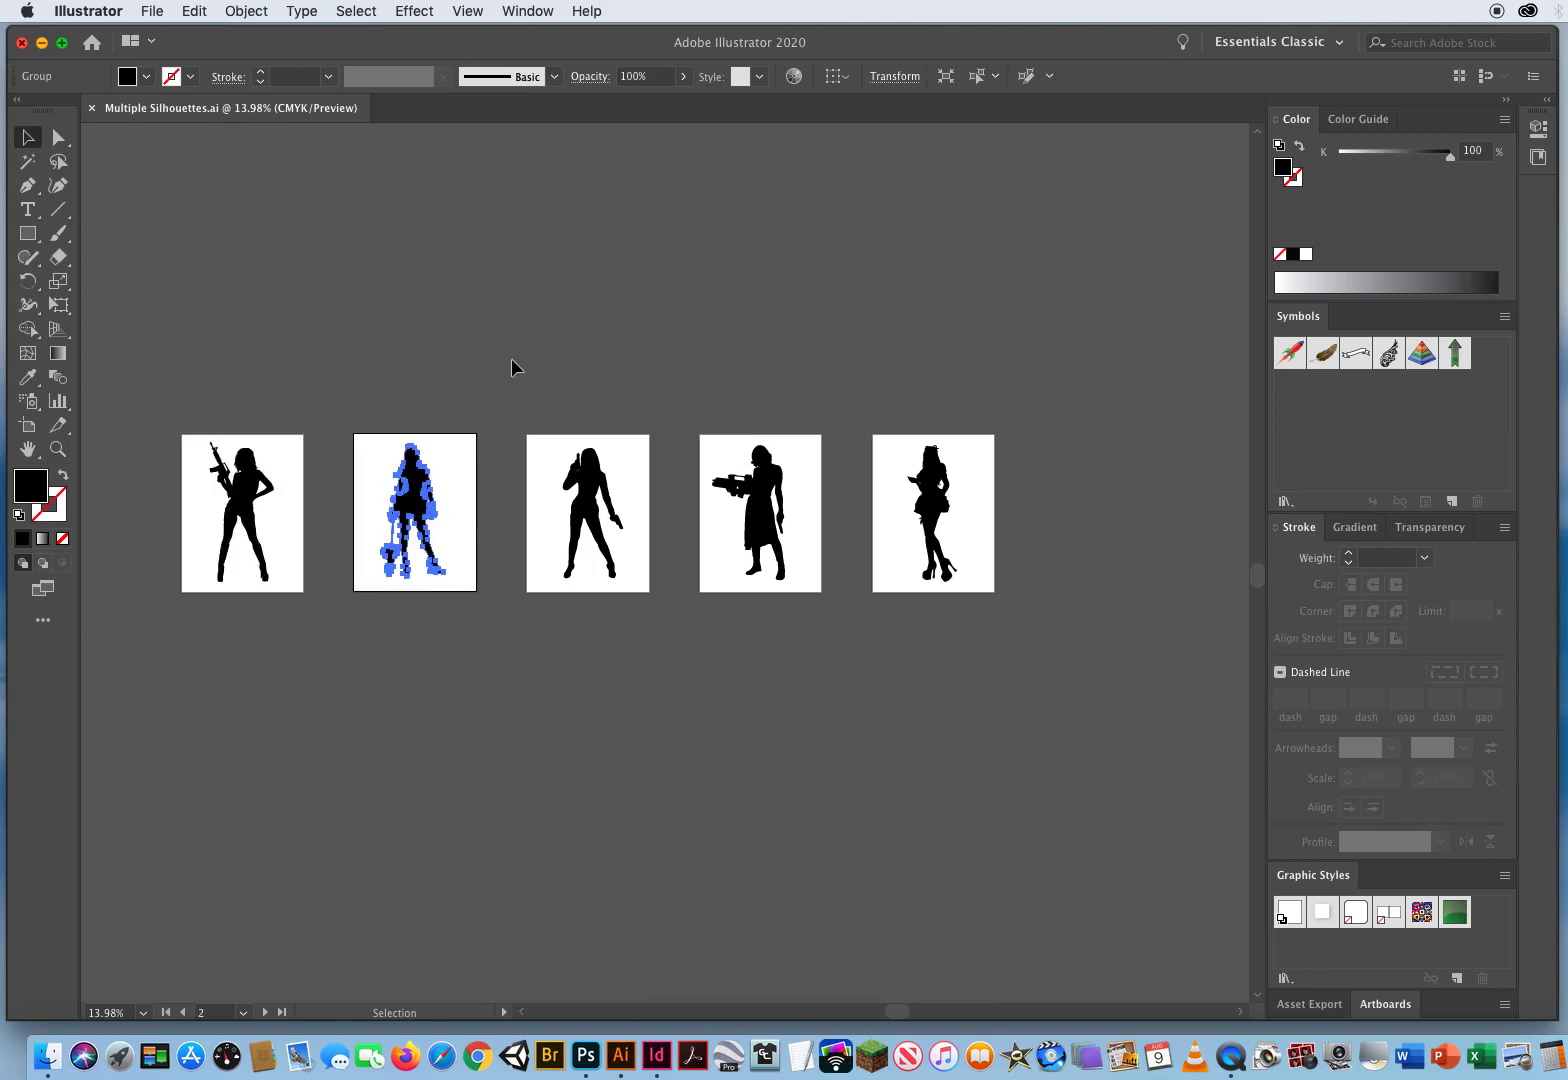
{"action": "left_click_drag", "start_coordinate": [511, 359], "coordinate": [602, 541]}
{"action": "left_click_drag", "start_coordinate": [675, 346], "coordinate": [790, 463]}
{"action": "left_click_drag", "start_coordinate": [858, 355], "coordinate": [957, 527]}
{"action": "left_click", "coordinate": [272, 345]}
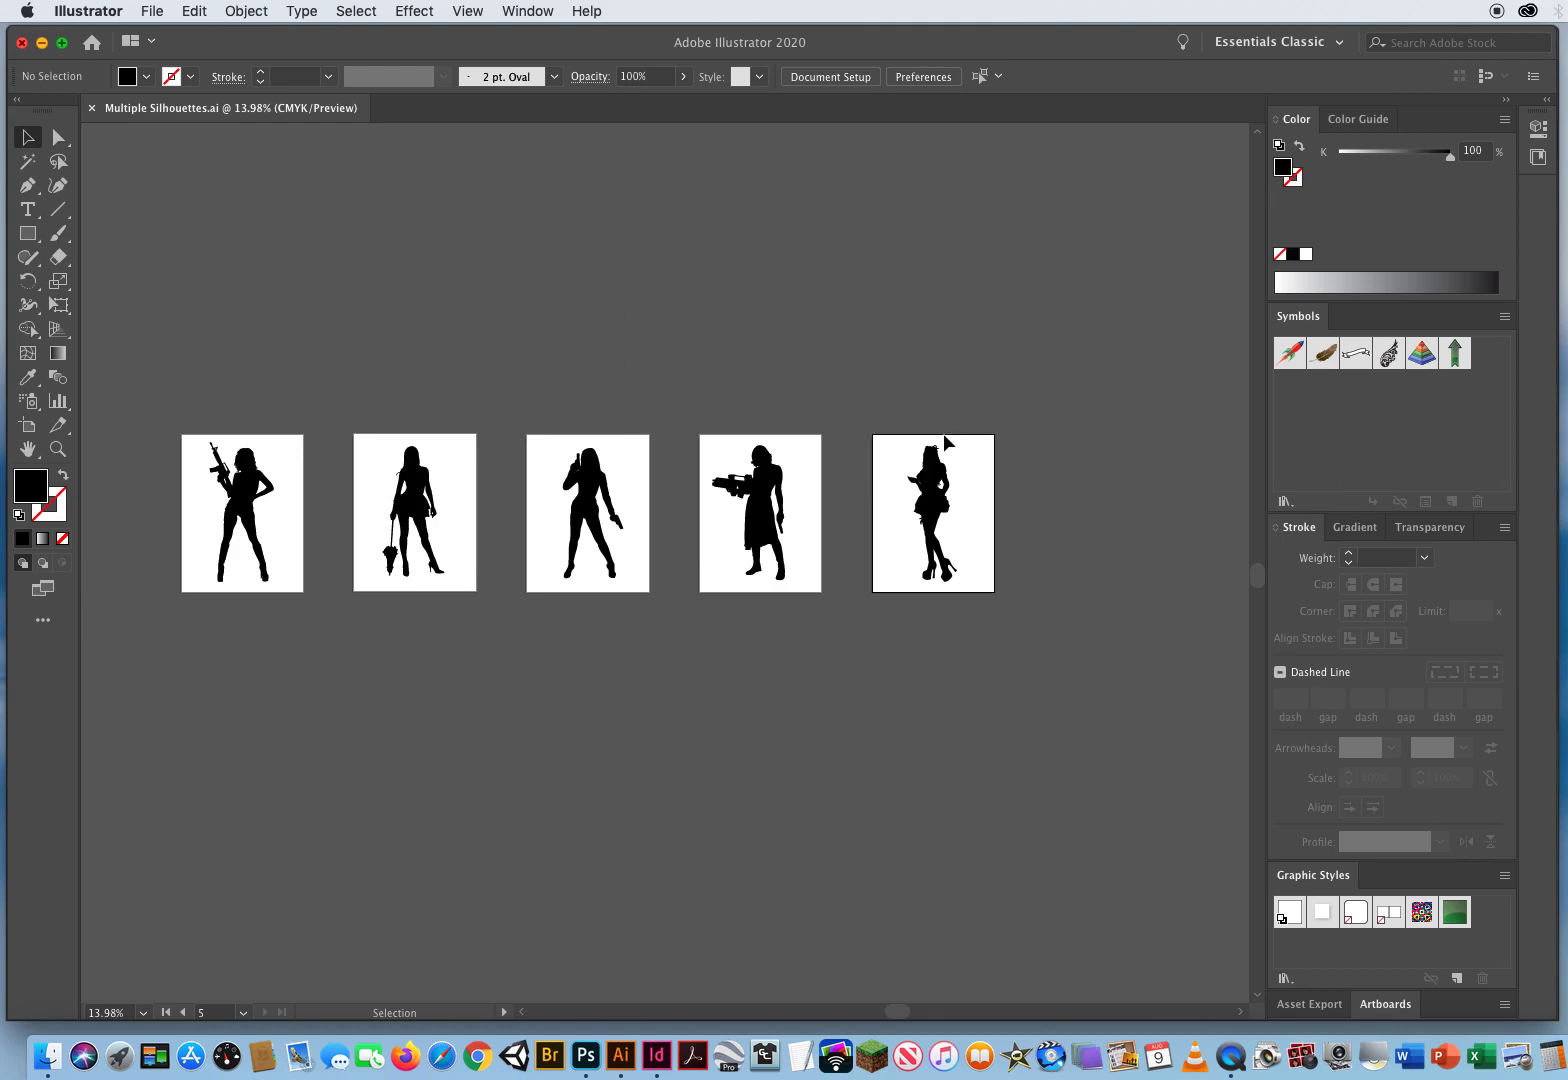
Close the Illustrator document and load Multiple Silhouettes.ai via InDesign's Place dialog, previewing the next artboard.
{"action": "left_click", "coordinate": [22, 43]}
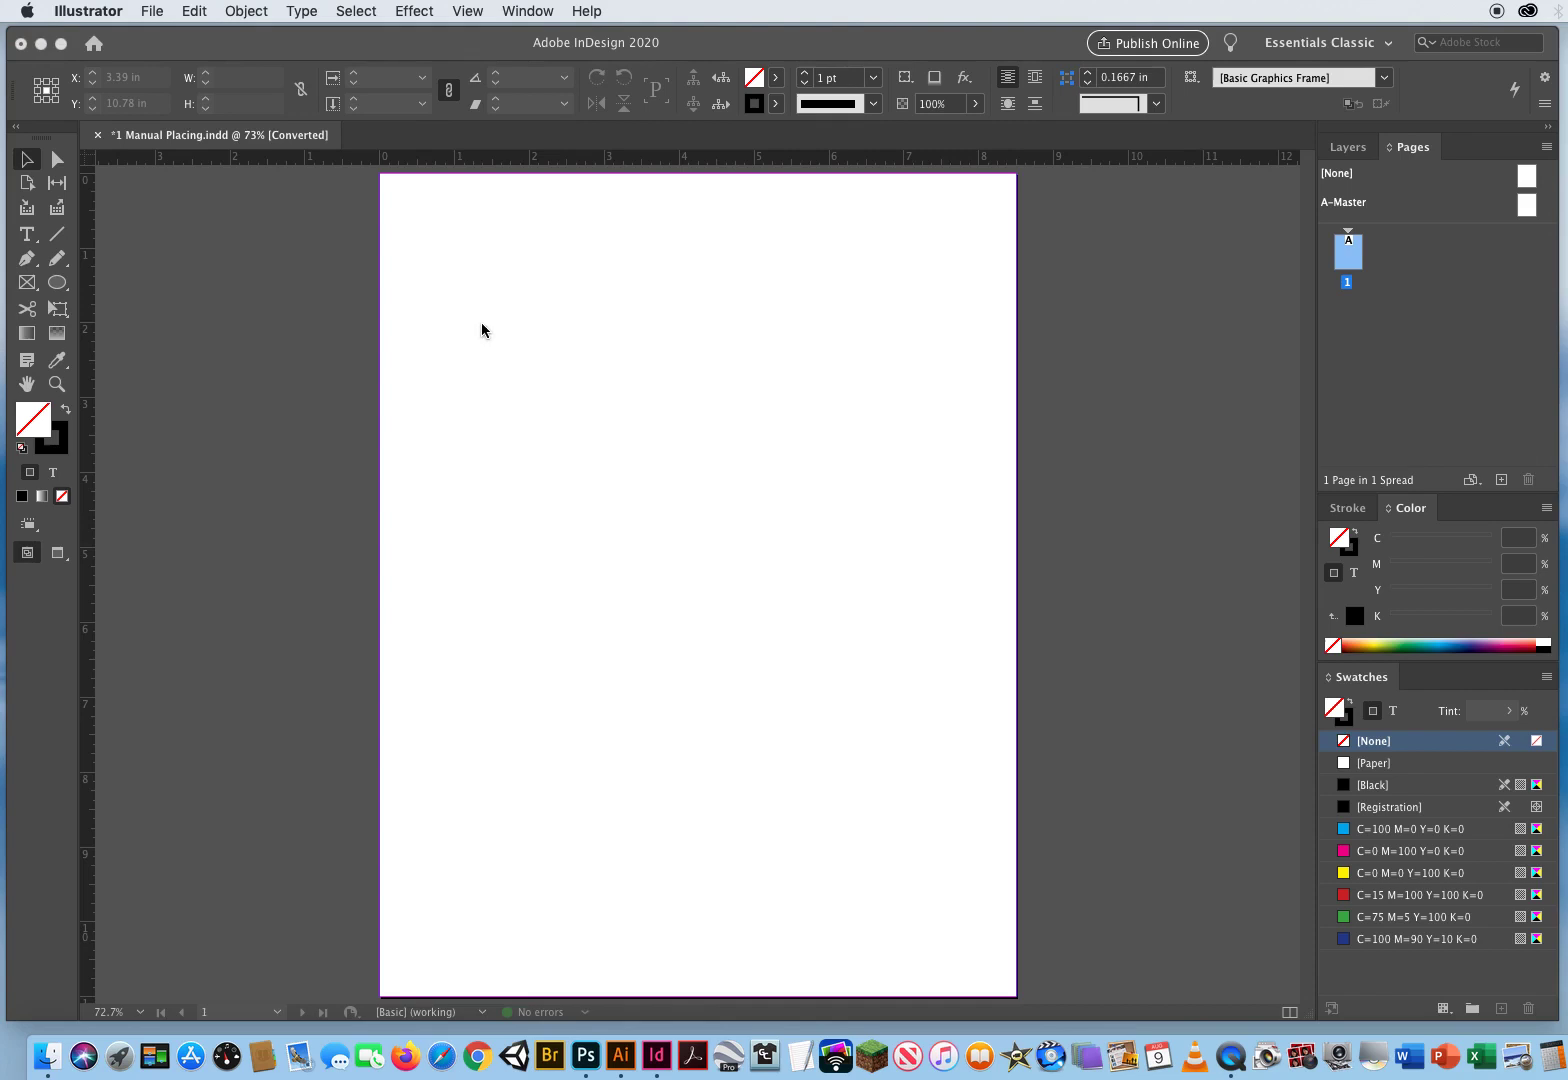
{"action": "left_click", "coordinate": [671, 341]}
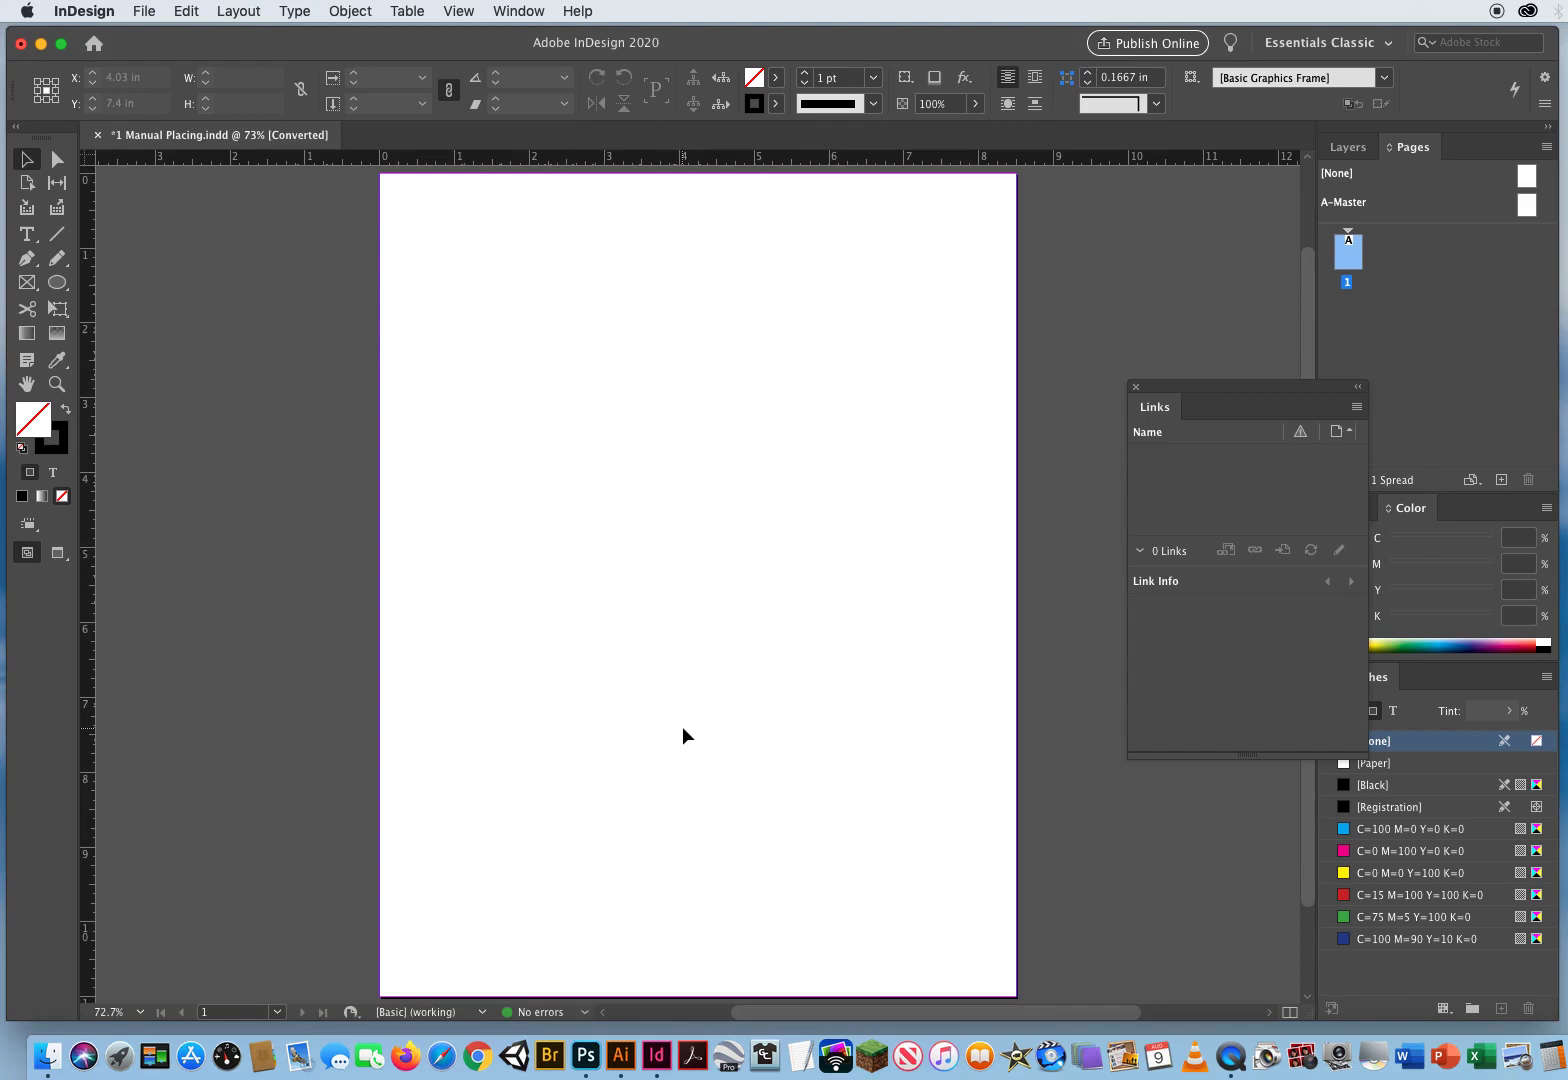
{"action": "key", "text": "super+d"}
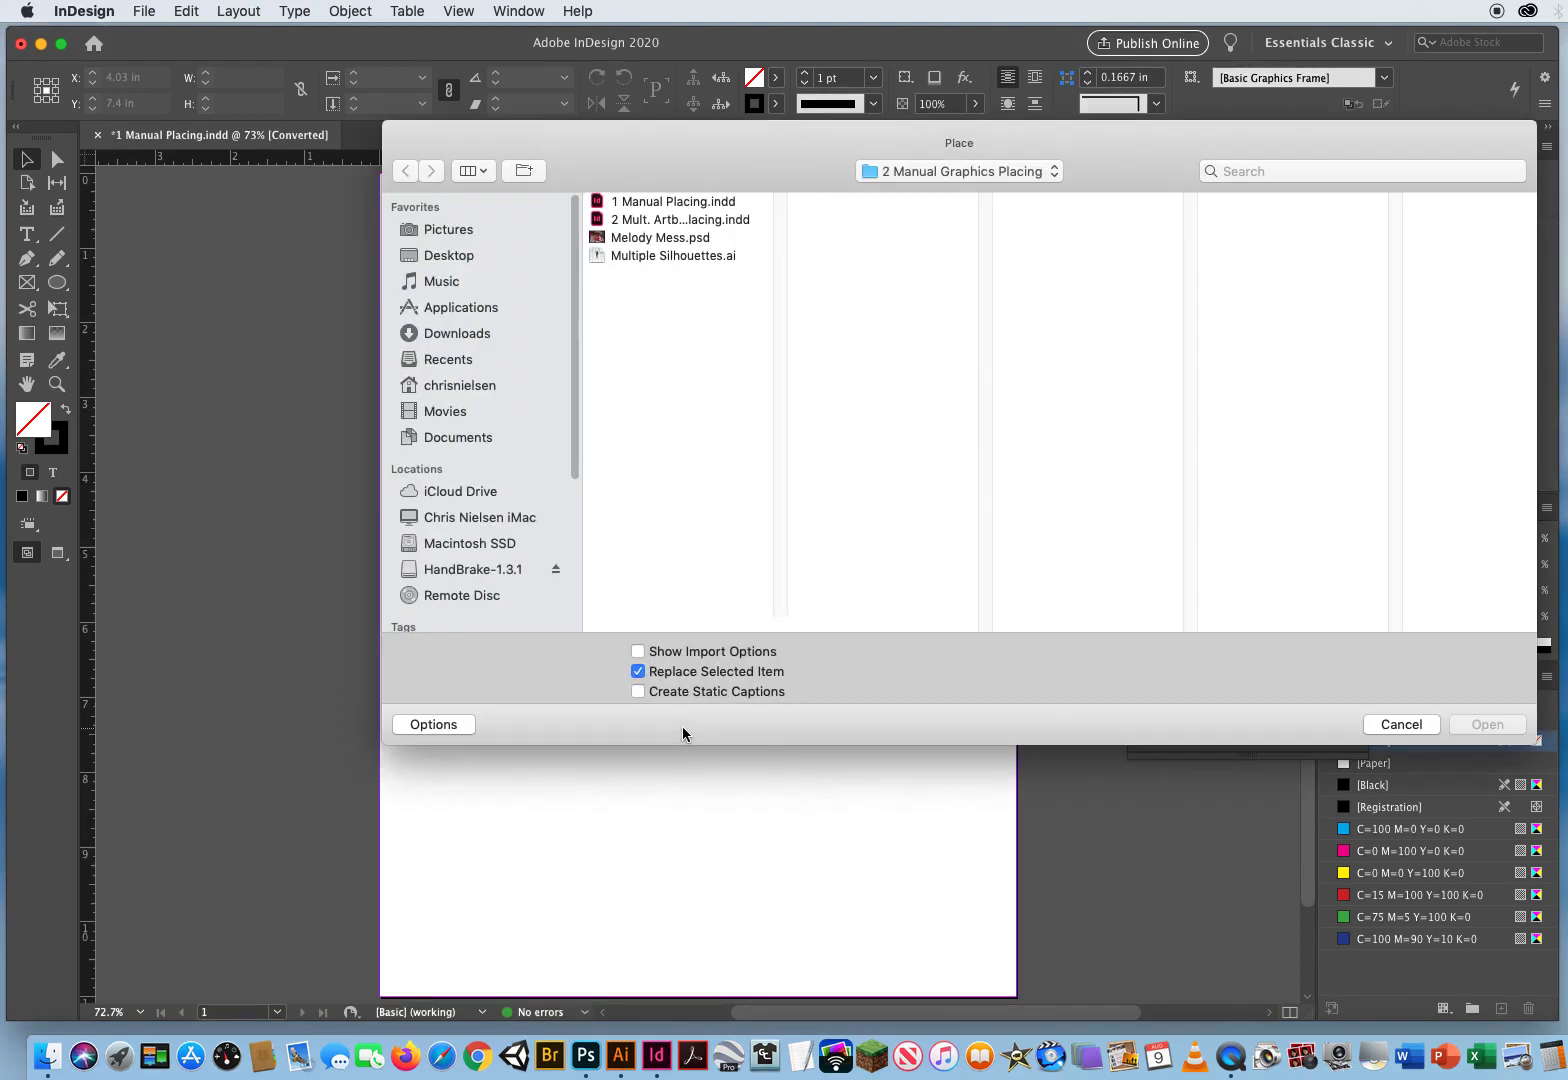
{"action": "left_click", "coordinate": [655, 256]}
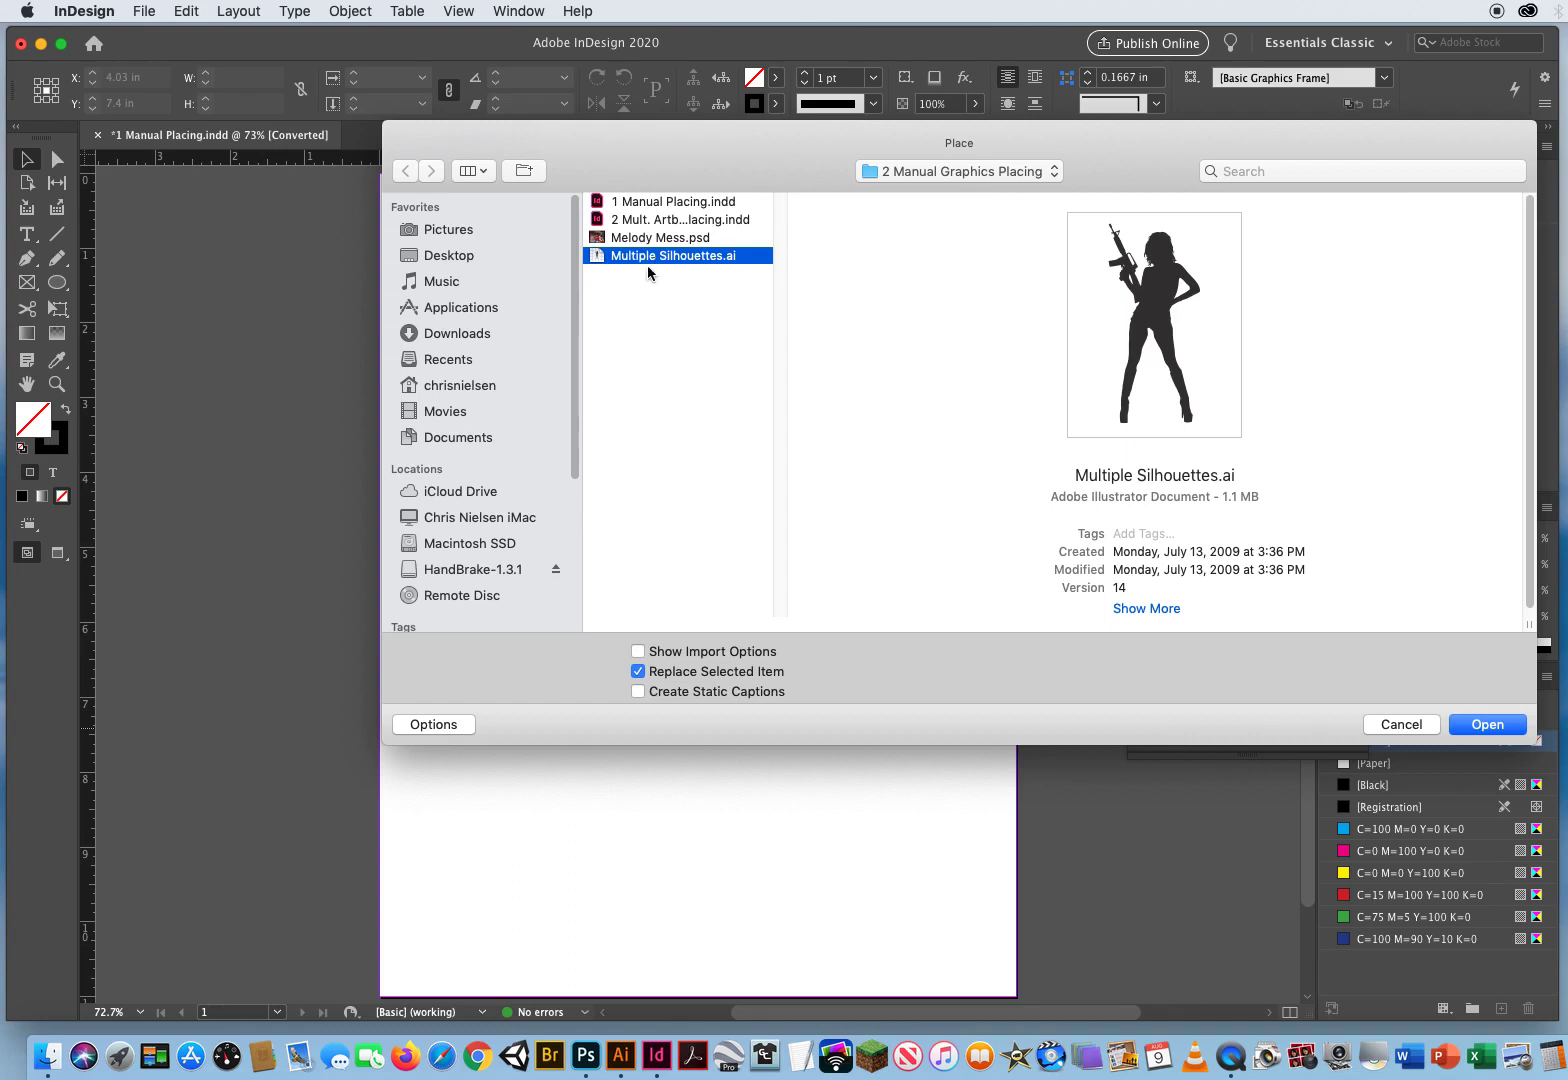
{"action": "mouse_move", "coordinate": [1145, 350]}
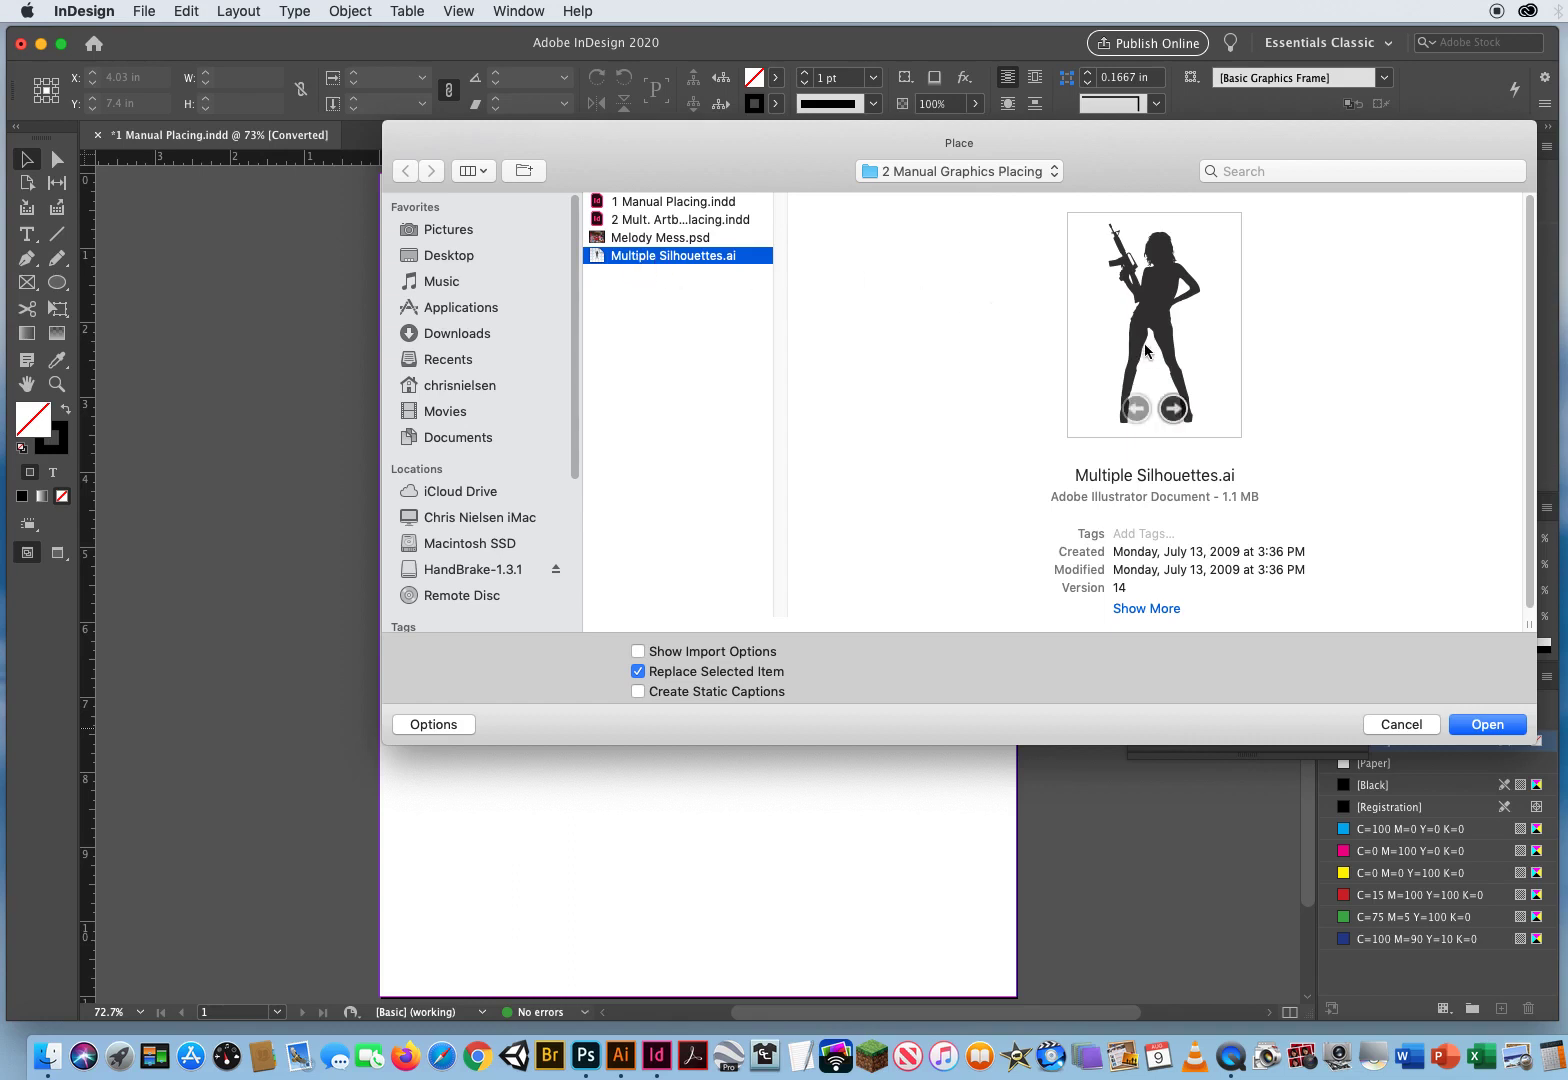
{"action": "left_click", "coordinate": [1174, 410]}
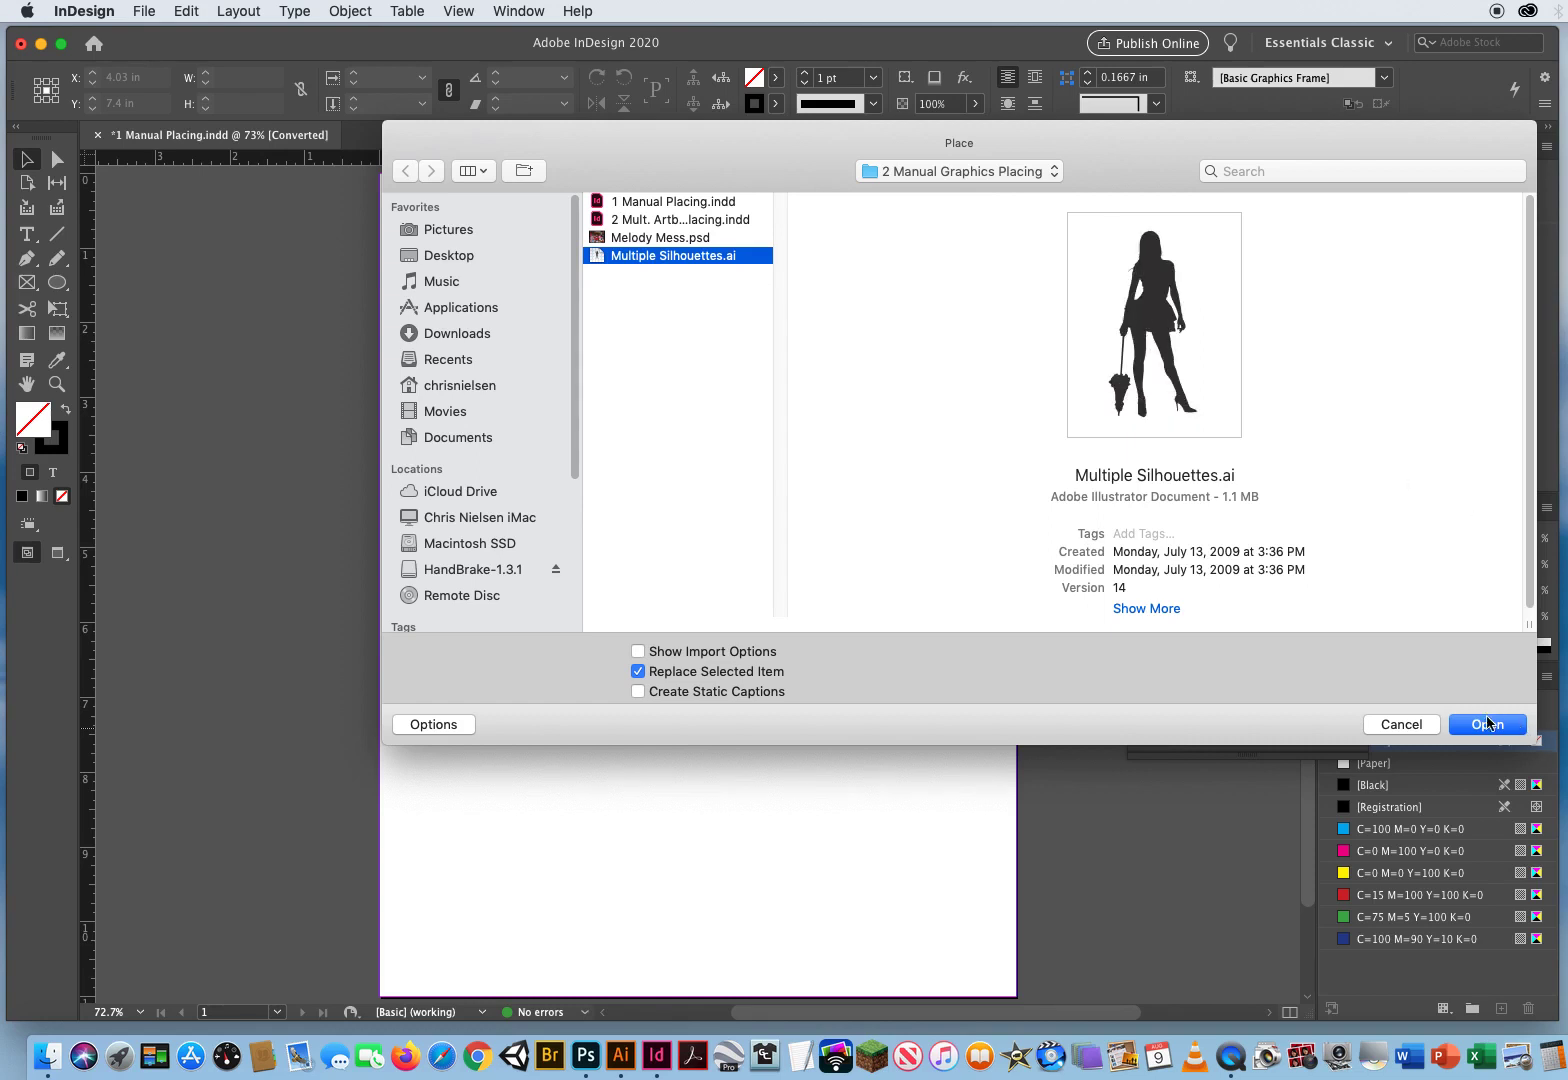
{"action": "left_click", "coordinate": [1487, 724]}
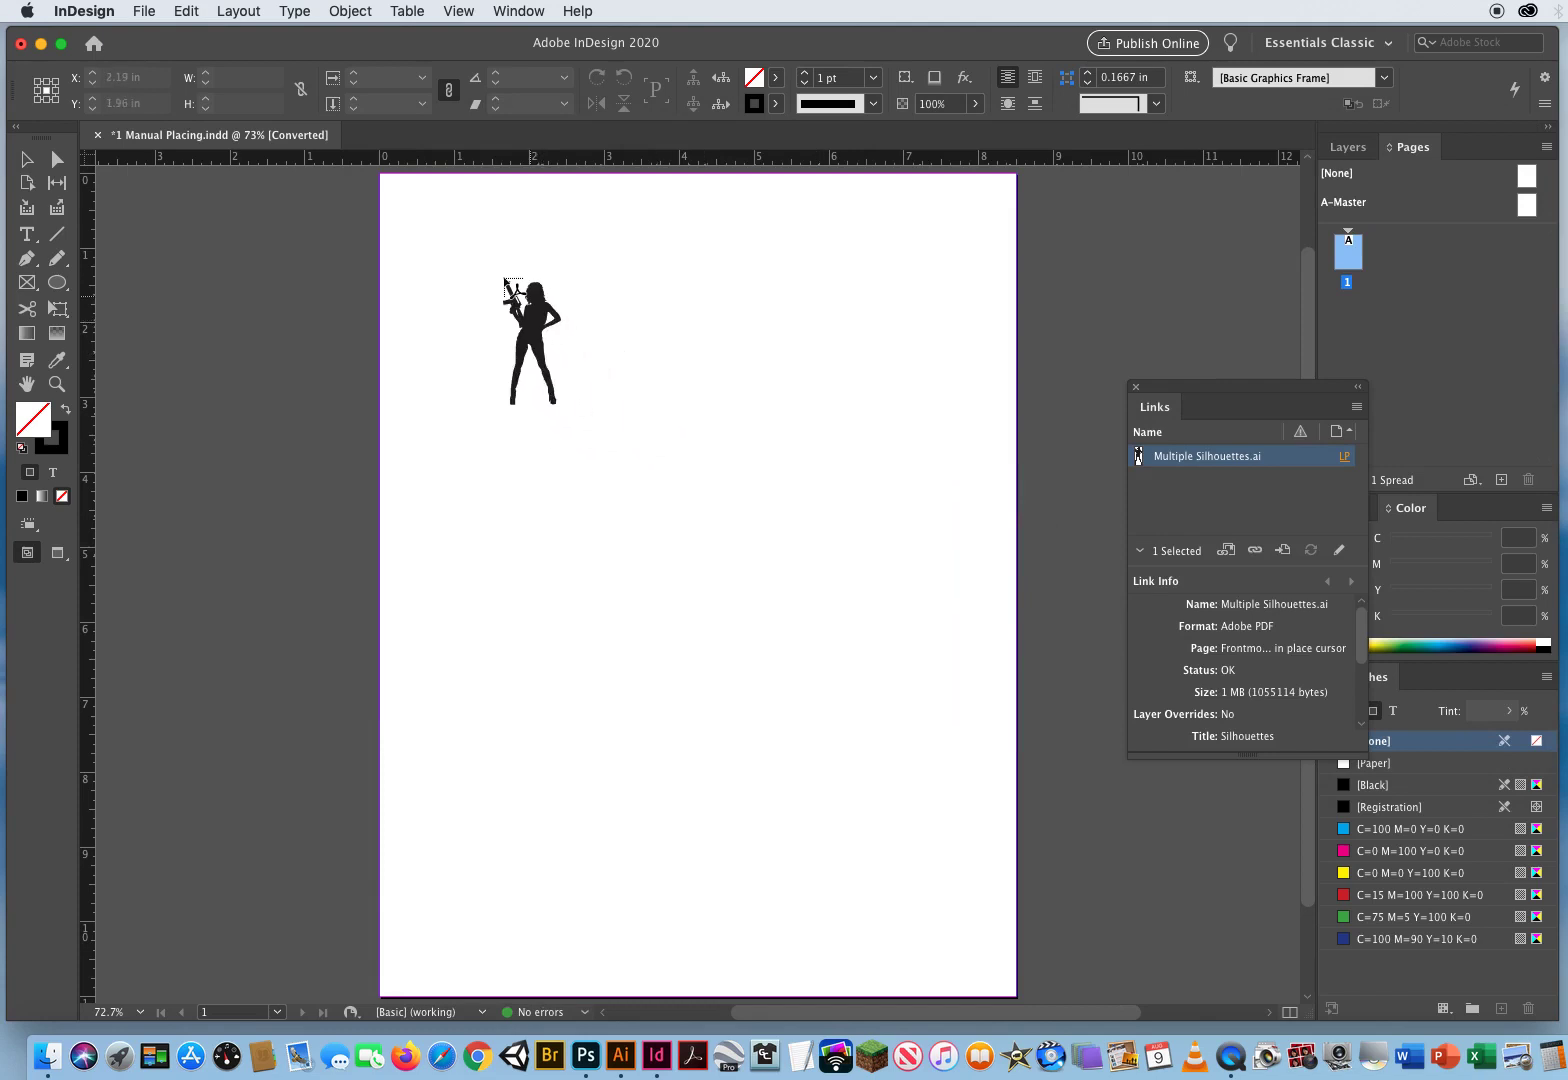
Place the silhouette full size on the page, nudge it up and right, then delete it.
{"action": "left_click", "coordinate": [455, 257]}
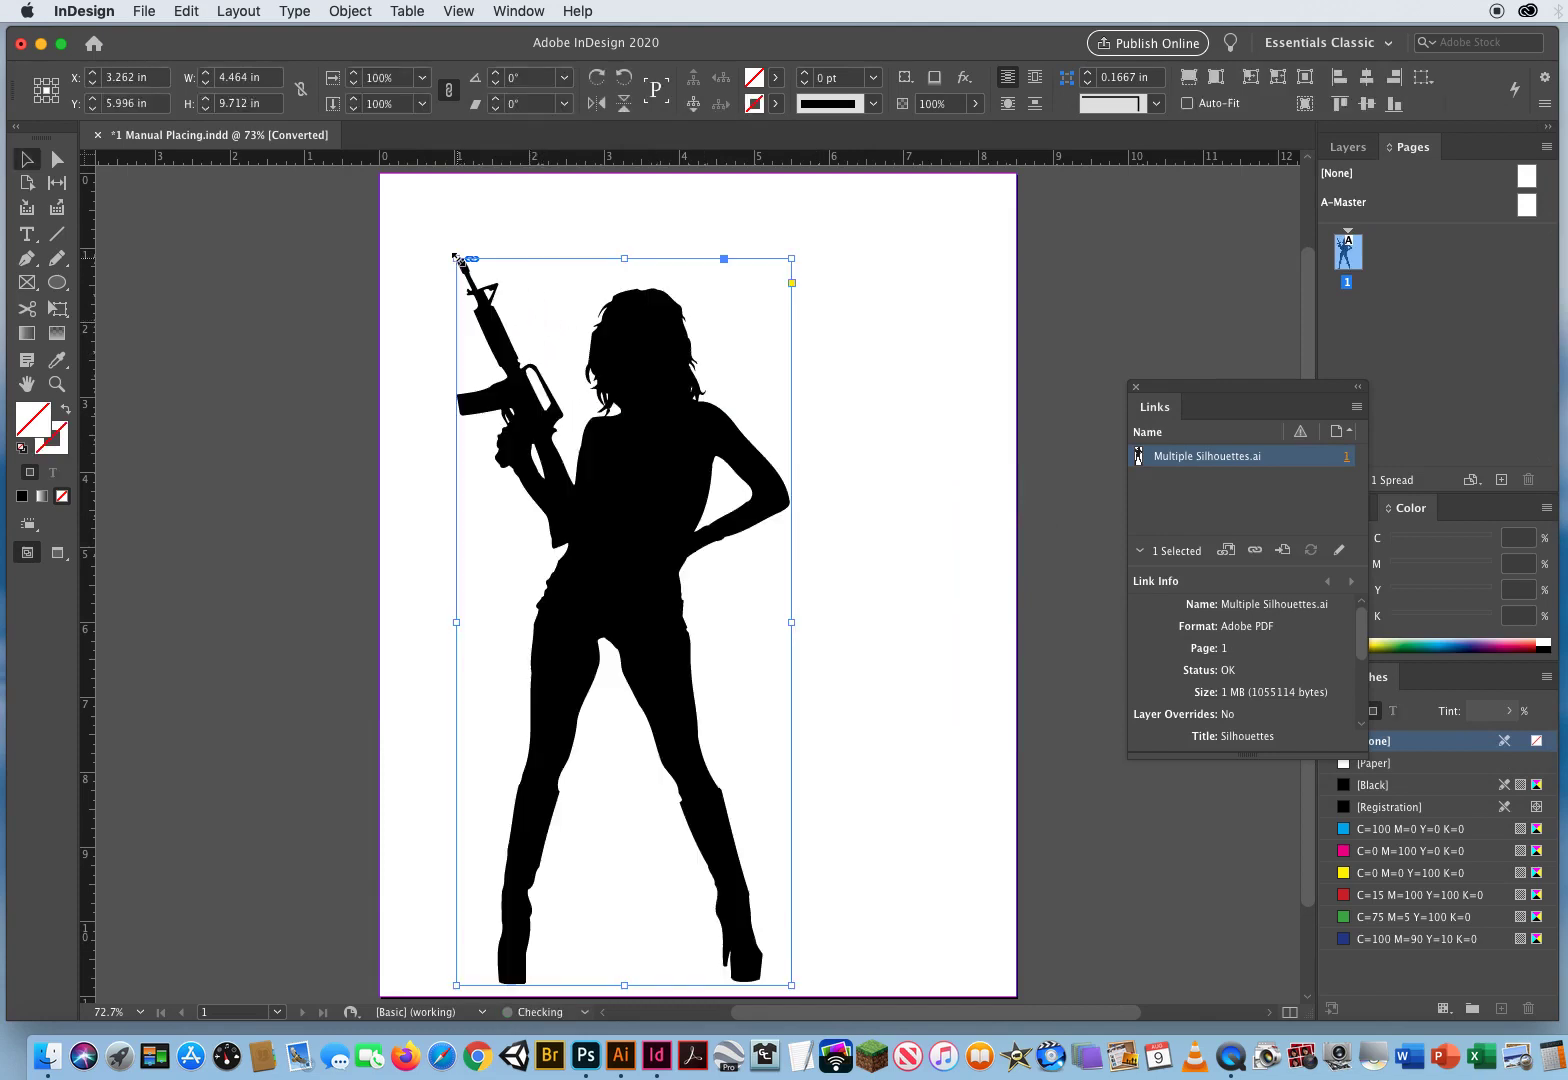
{"action": "left_click_drag", "start_coordinate": [660, 512], "coordinate": [704, 480]}
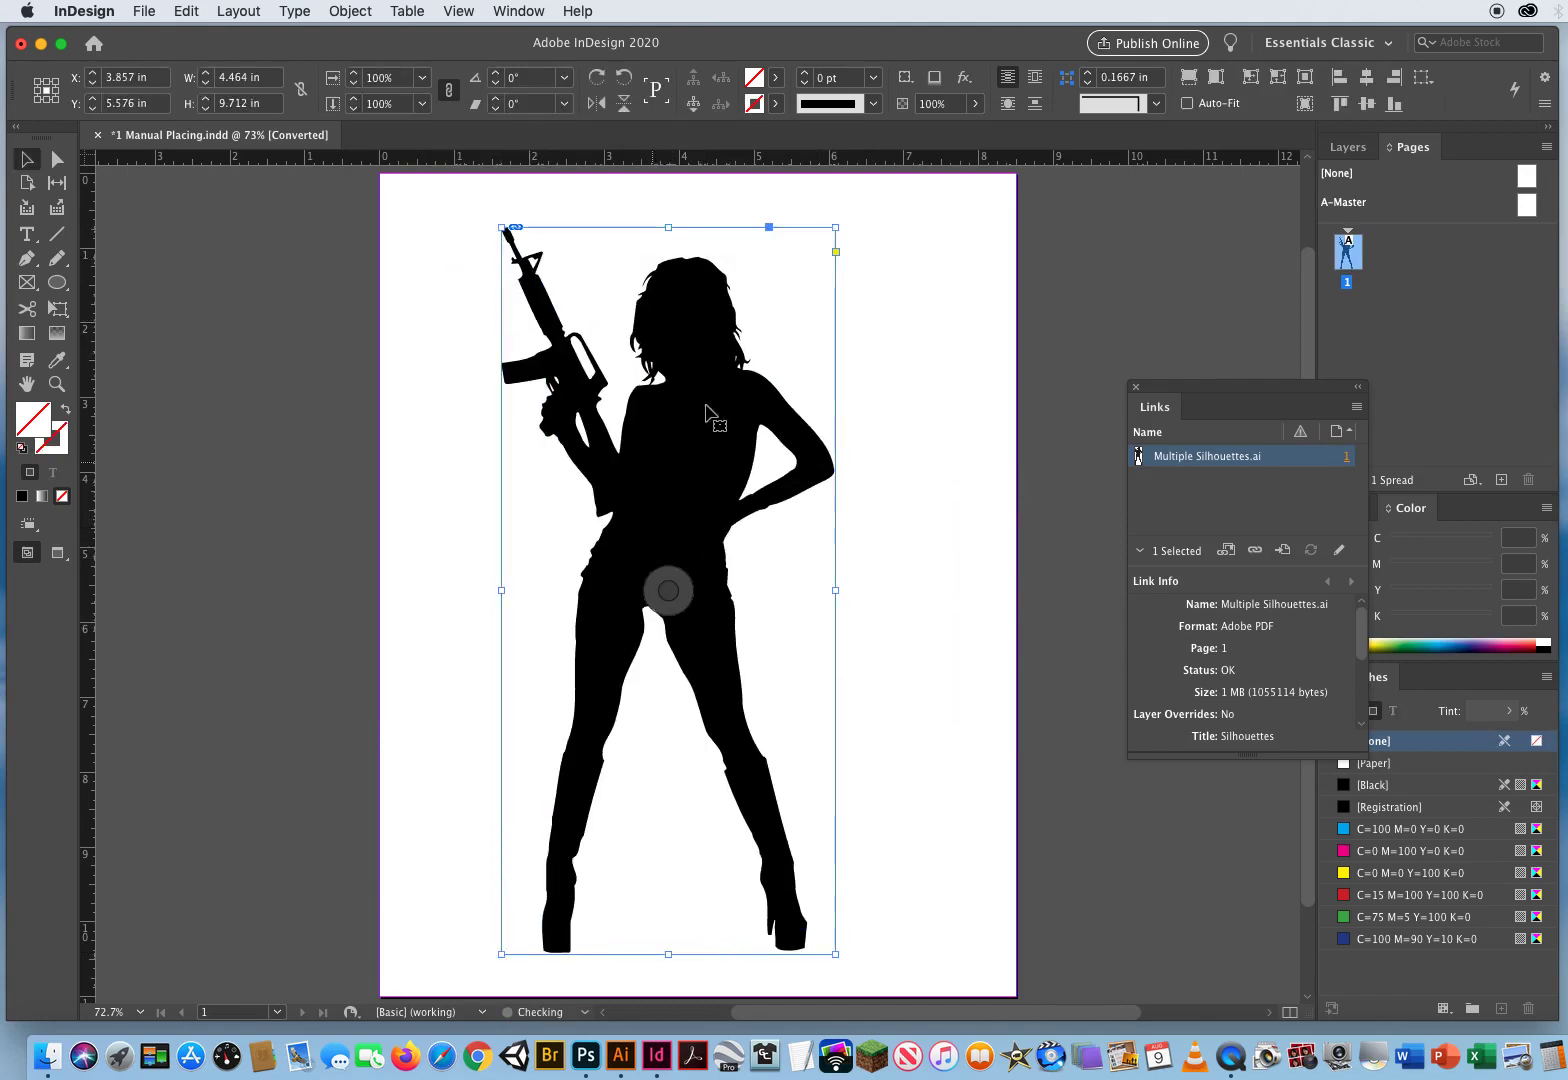
{"action": "key", "text": "Delete"}
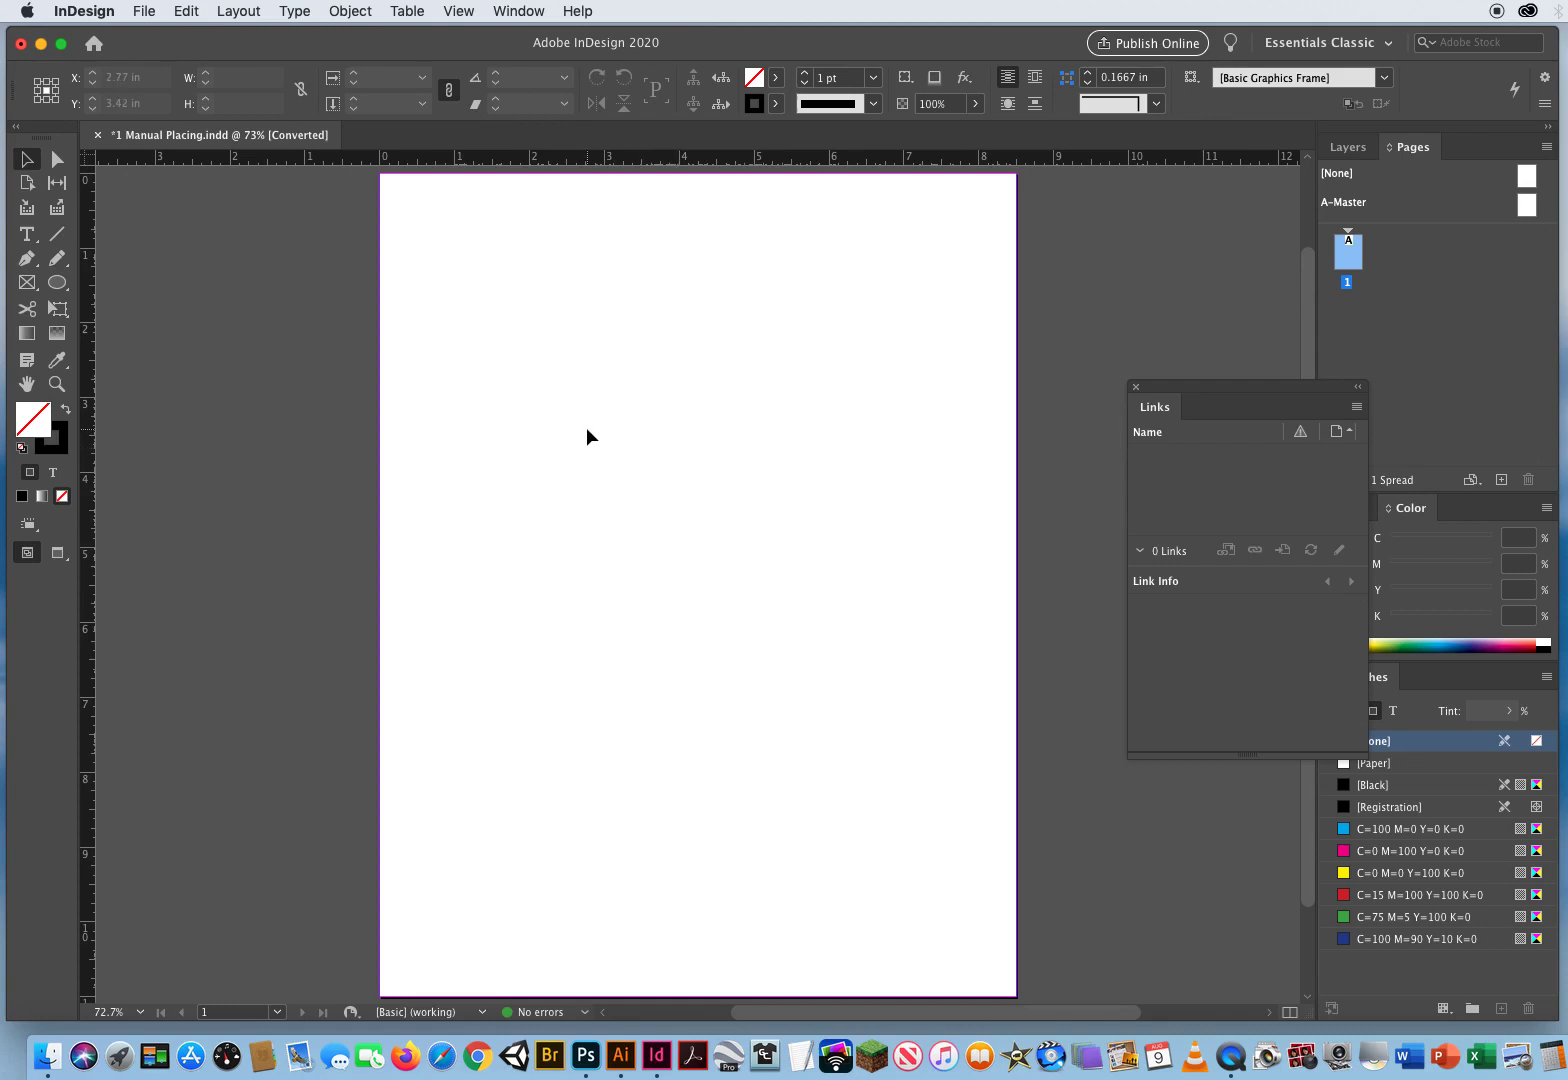
Place Multiple Silhouettes.ai again with Show Import Options turned on.
{"action": "key", "text": "super+d"}
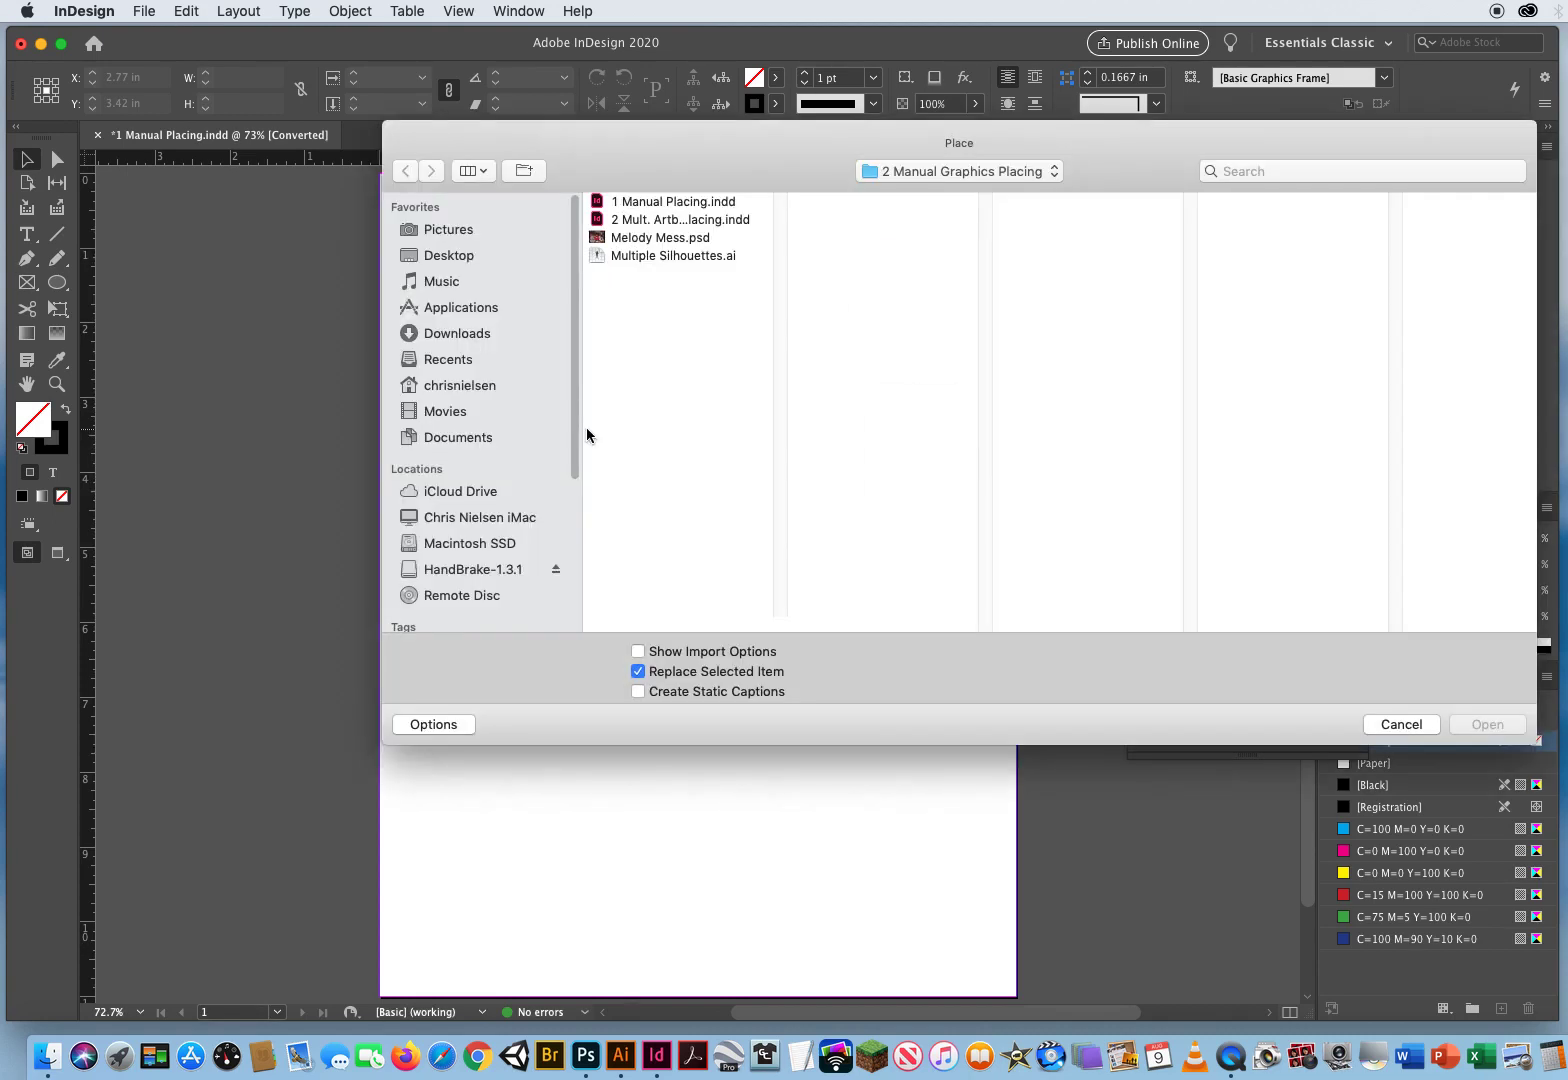
{"action": "left_click", "coordinate": [664, 256]}
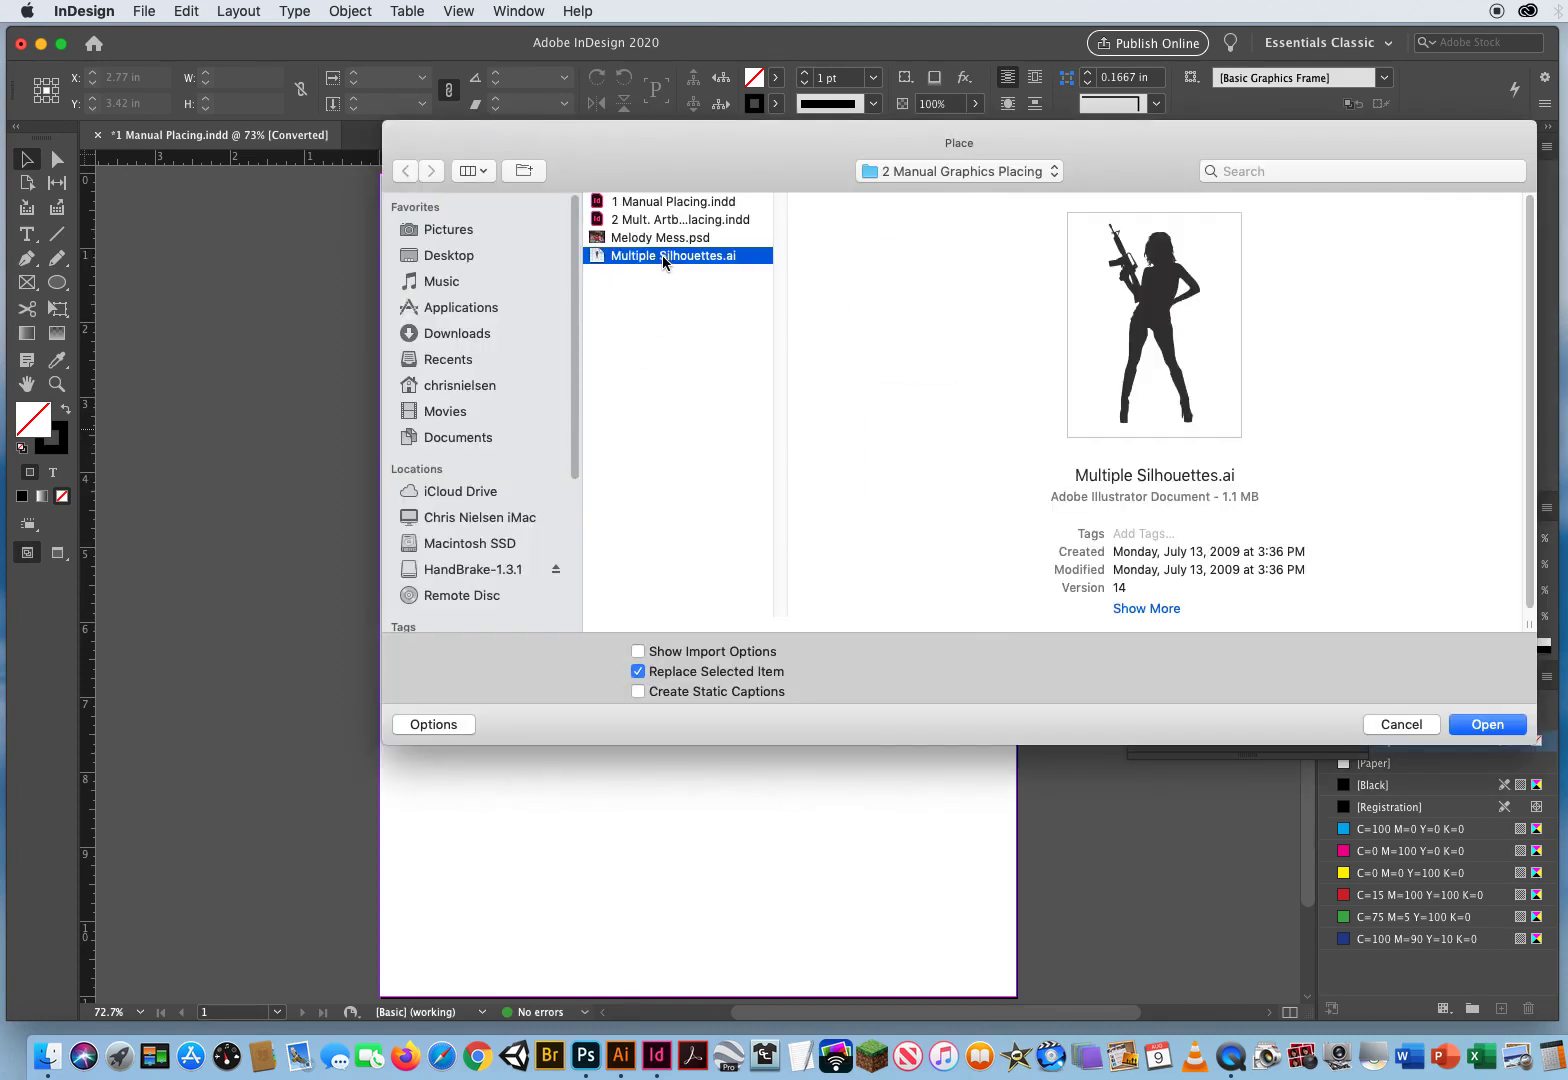
{"action": "left_click", "coordinate": [638, 651]}
{"action": "left_click", "coordinate": [1487, 724]}
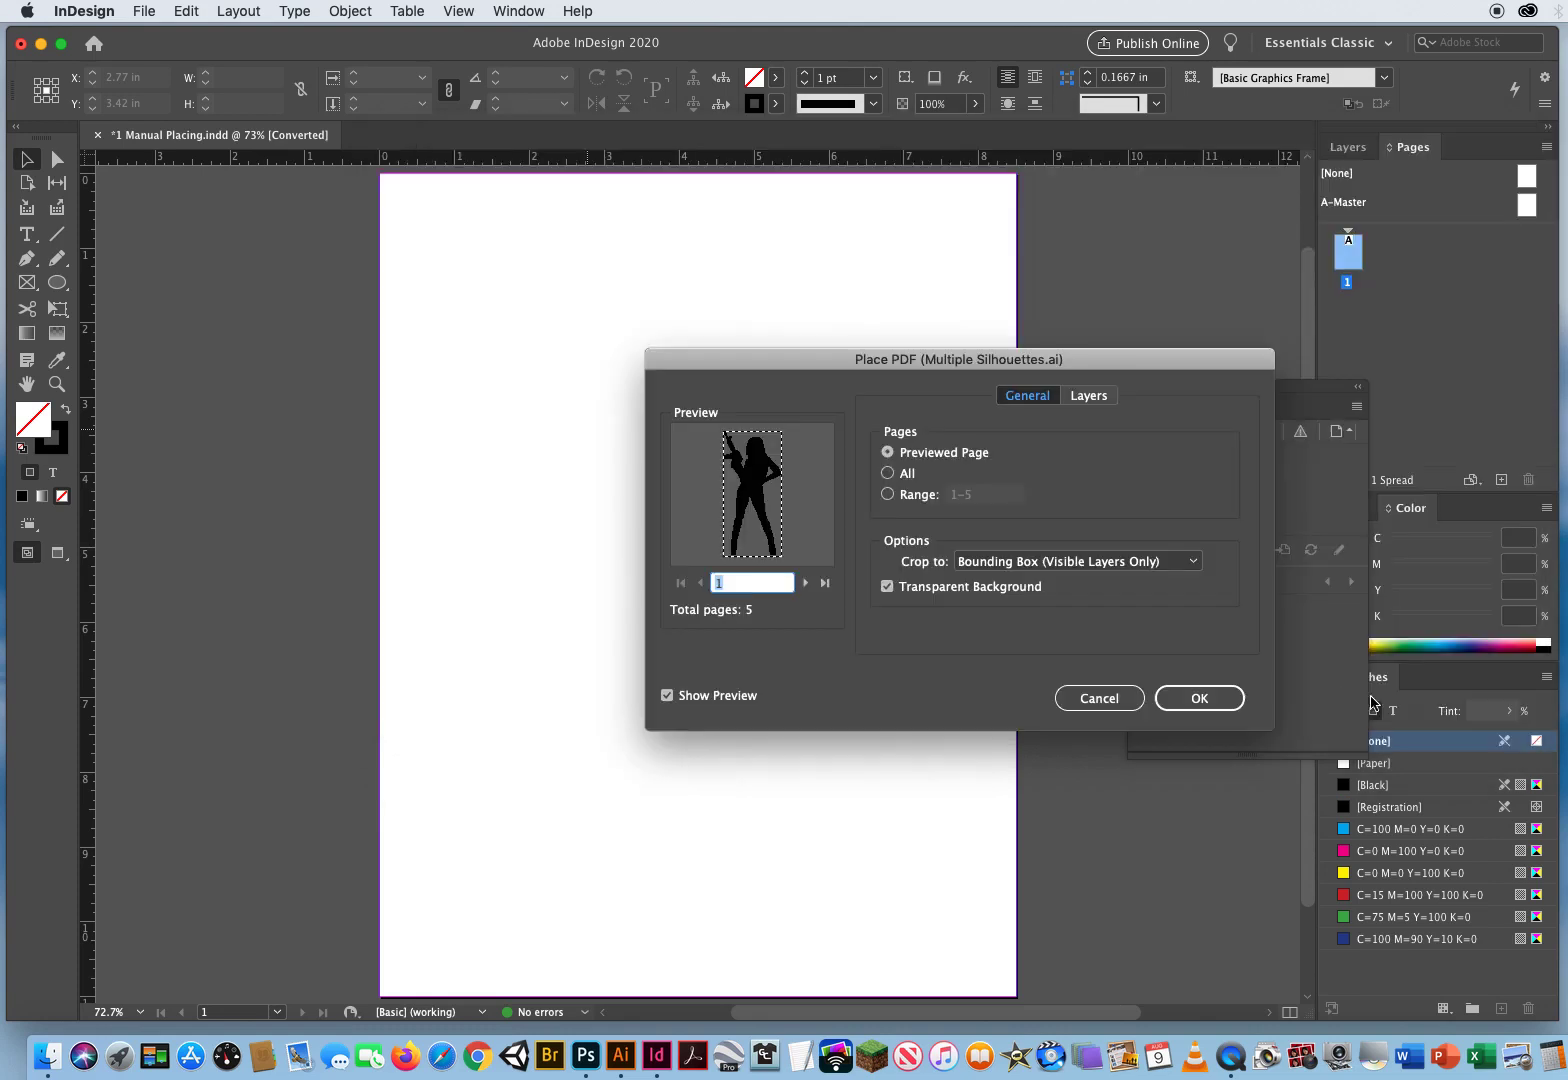
{"action": "left_click_drag", "start_coordinate": [905, 360], "coordinate": [748, 316]}
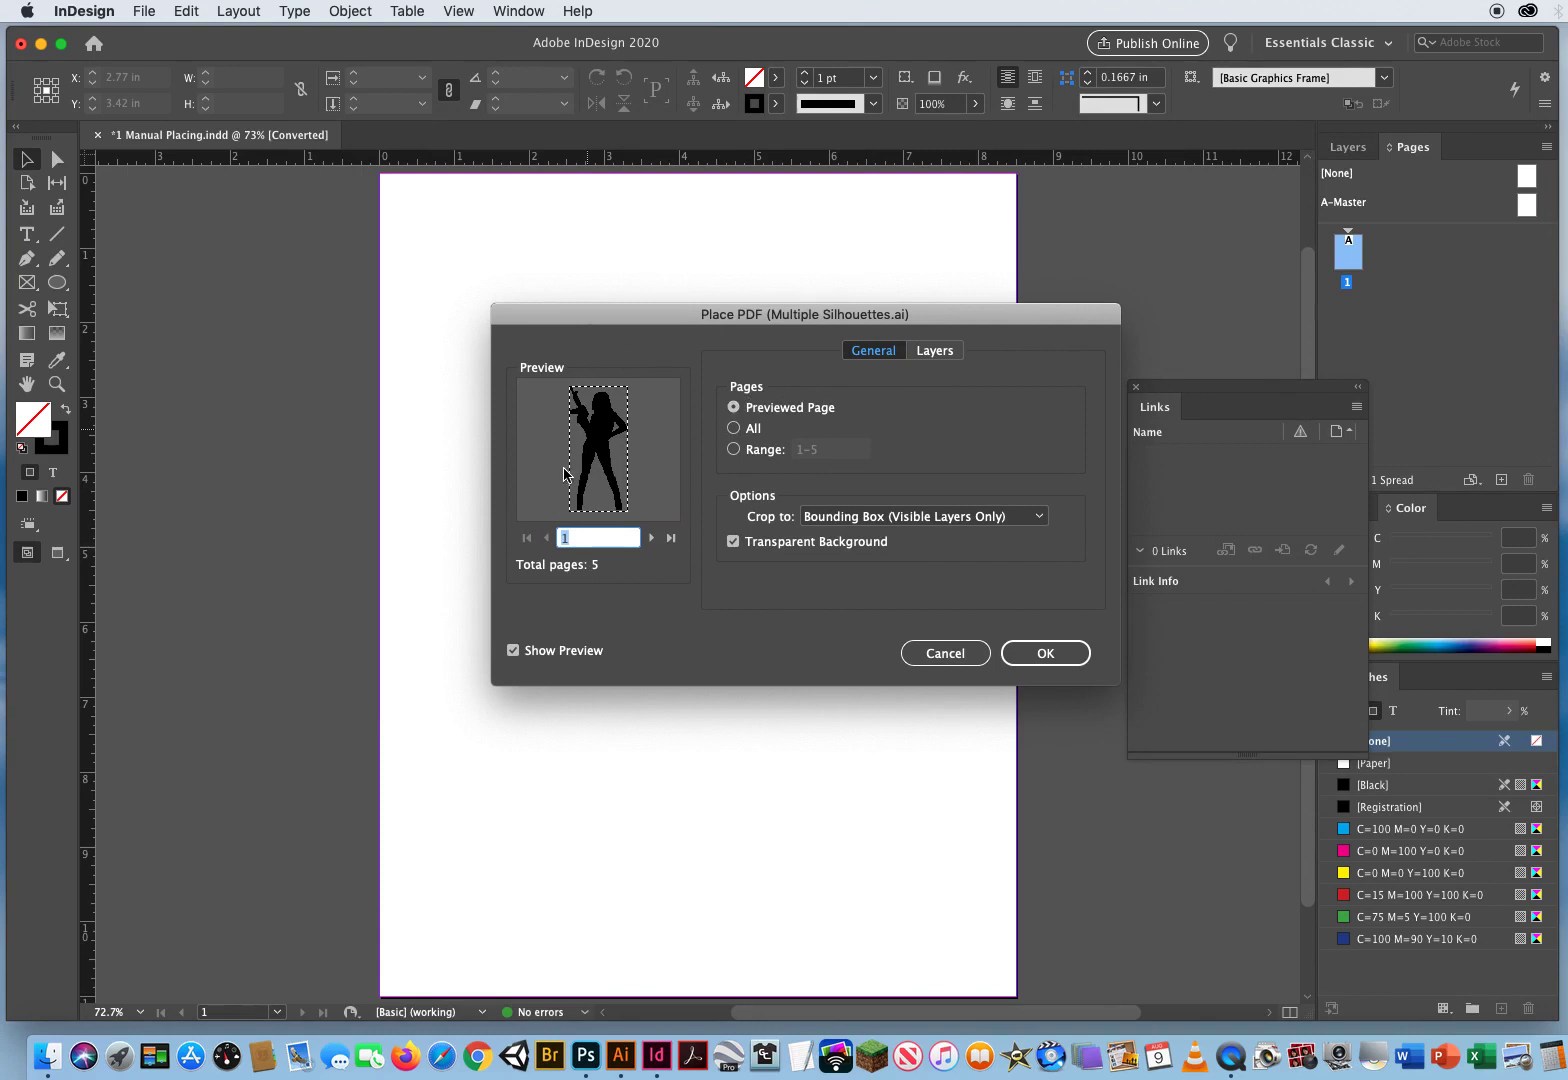
Preview artboards 2 through 5 in Place PDF, then return to the fourth silhouette.
{"action": "left_click", "coordinate": [651, 540]}
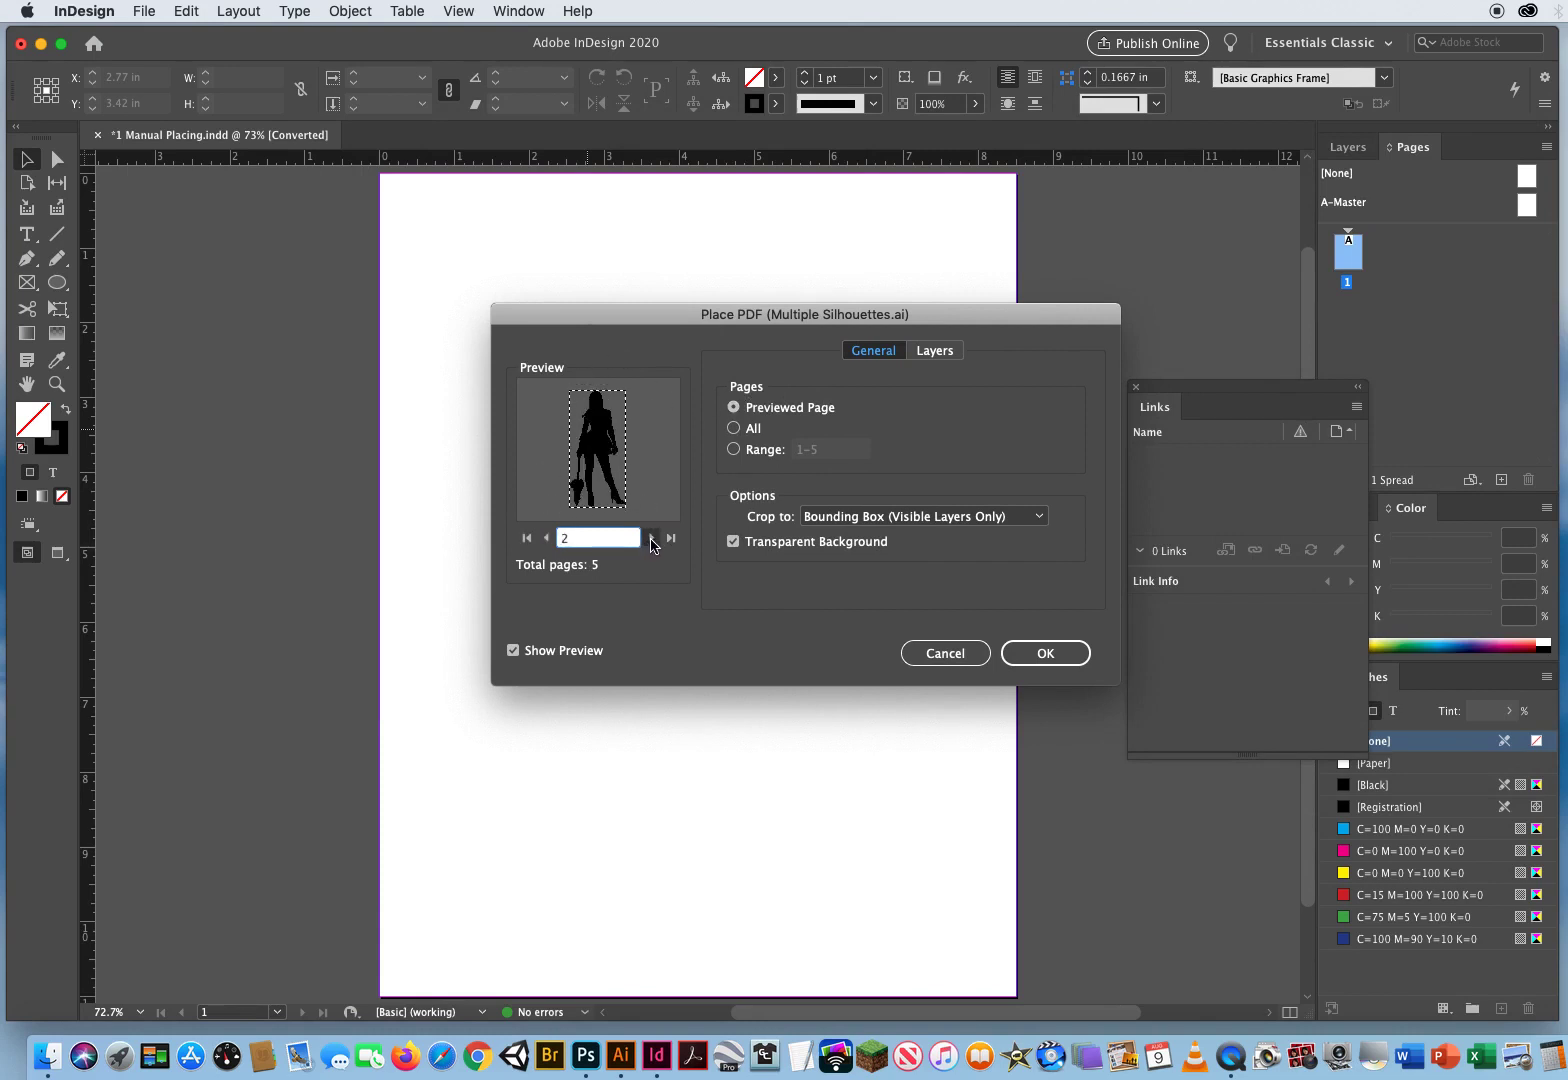
{"action": "left_click", "coordinate": [651, 540]}
{"action": "left_click", "coordinate": [651, 540]}
{"action": "left_click", "coordinate": [651, 540]}
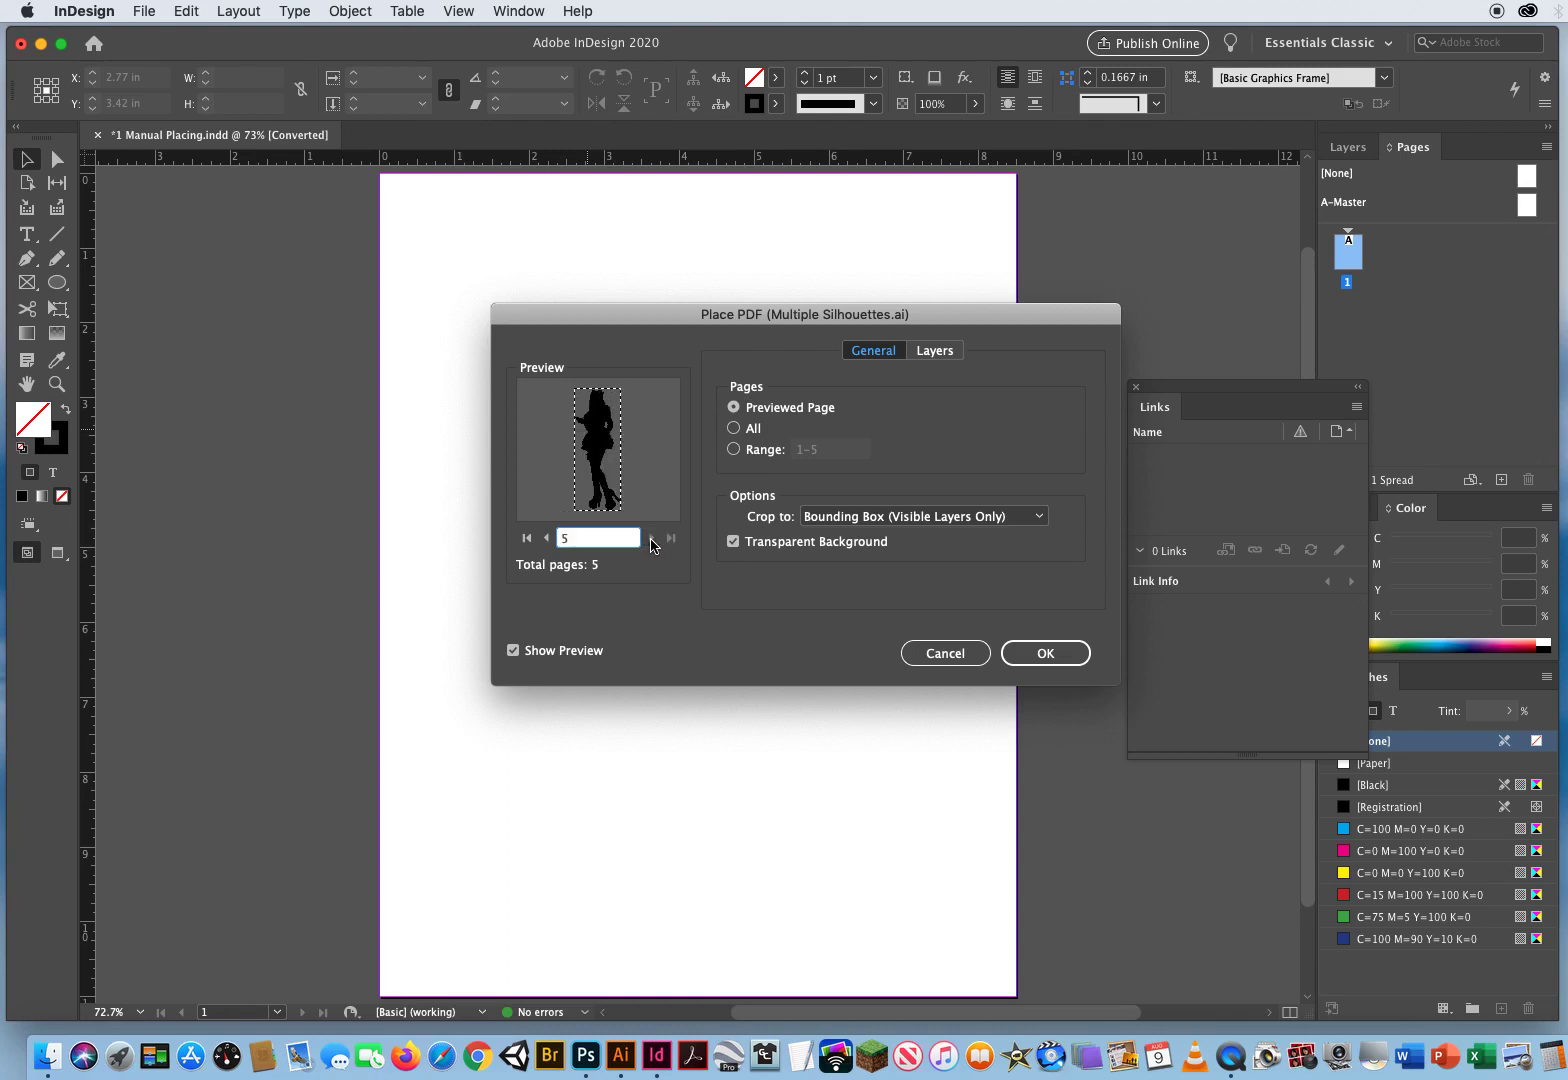
{"action": "left_click", "coordinate": [546, 539]}
Import the fourth silhouette, place it full size on the page, then delete it.
{"action": "left_click", "coordinate": [1040, 653]}
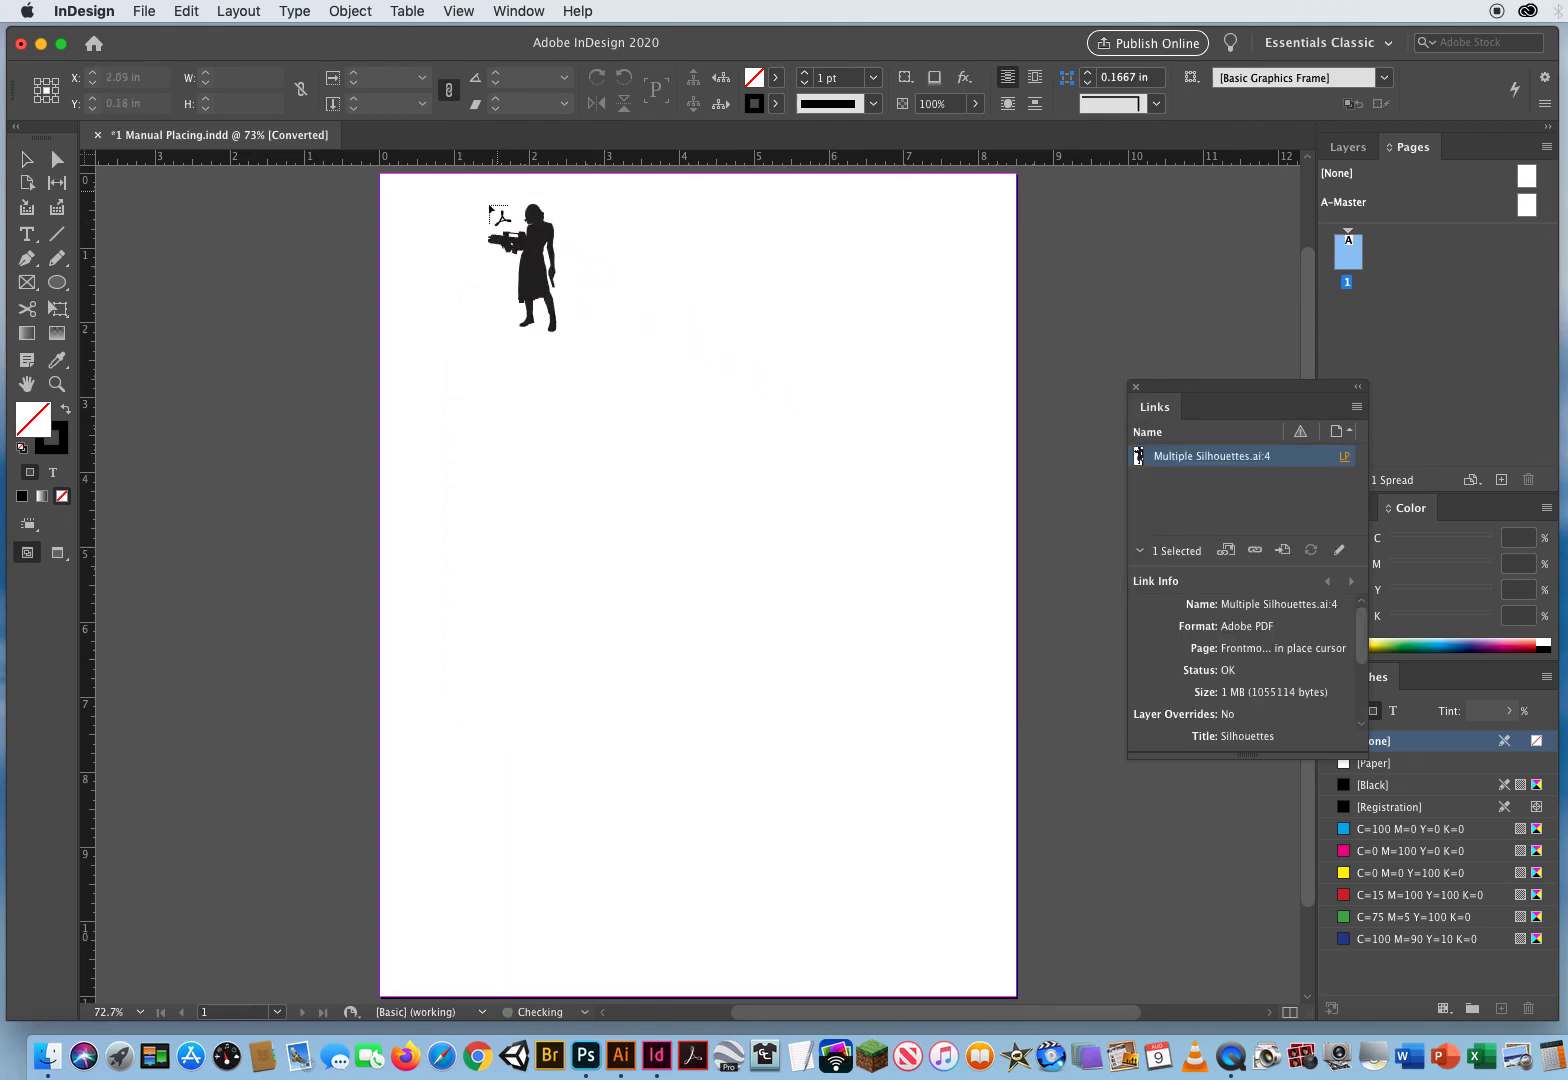
{"action": "left_click", "coordinate": [467, 240]}
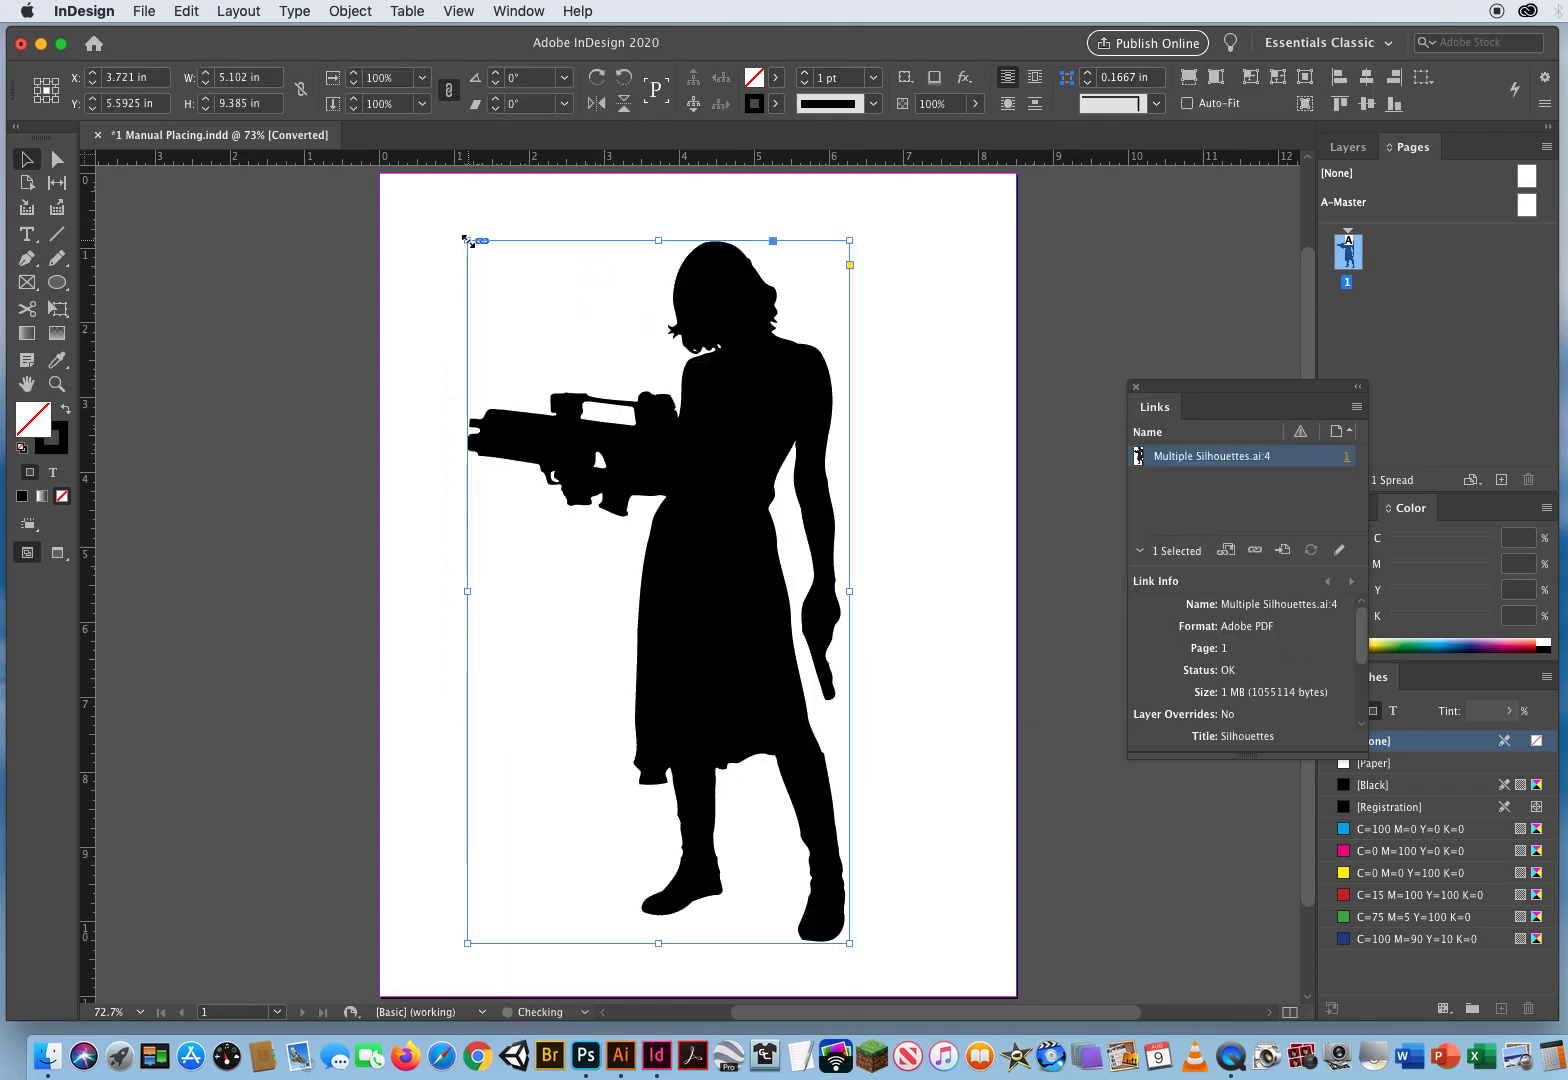
{"action": "left_click", "coordinate": [892, 593]}
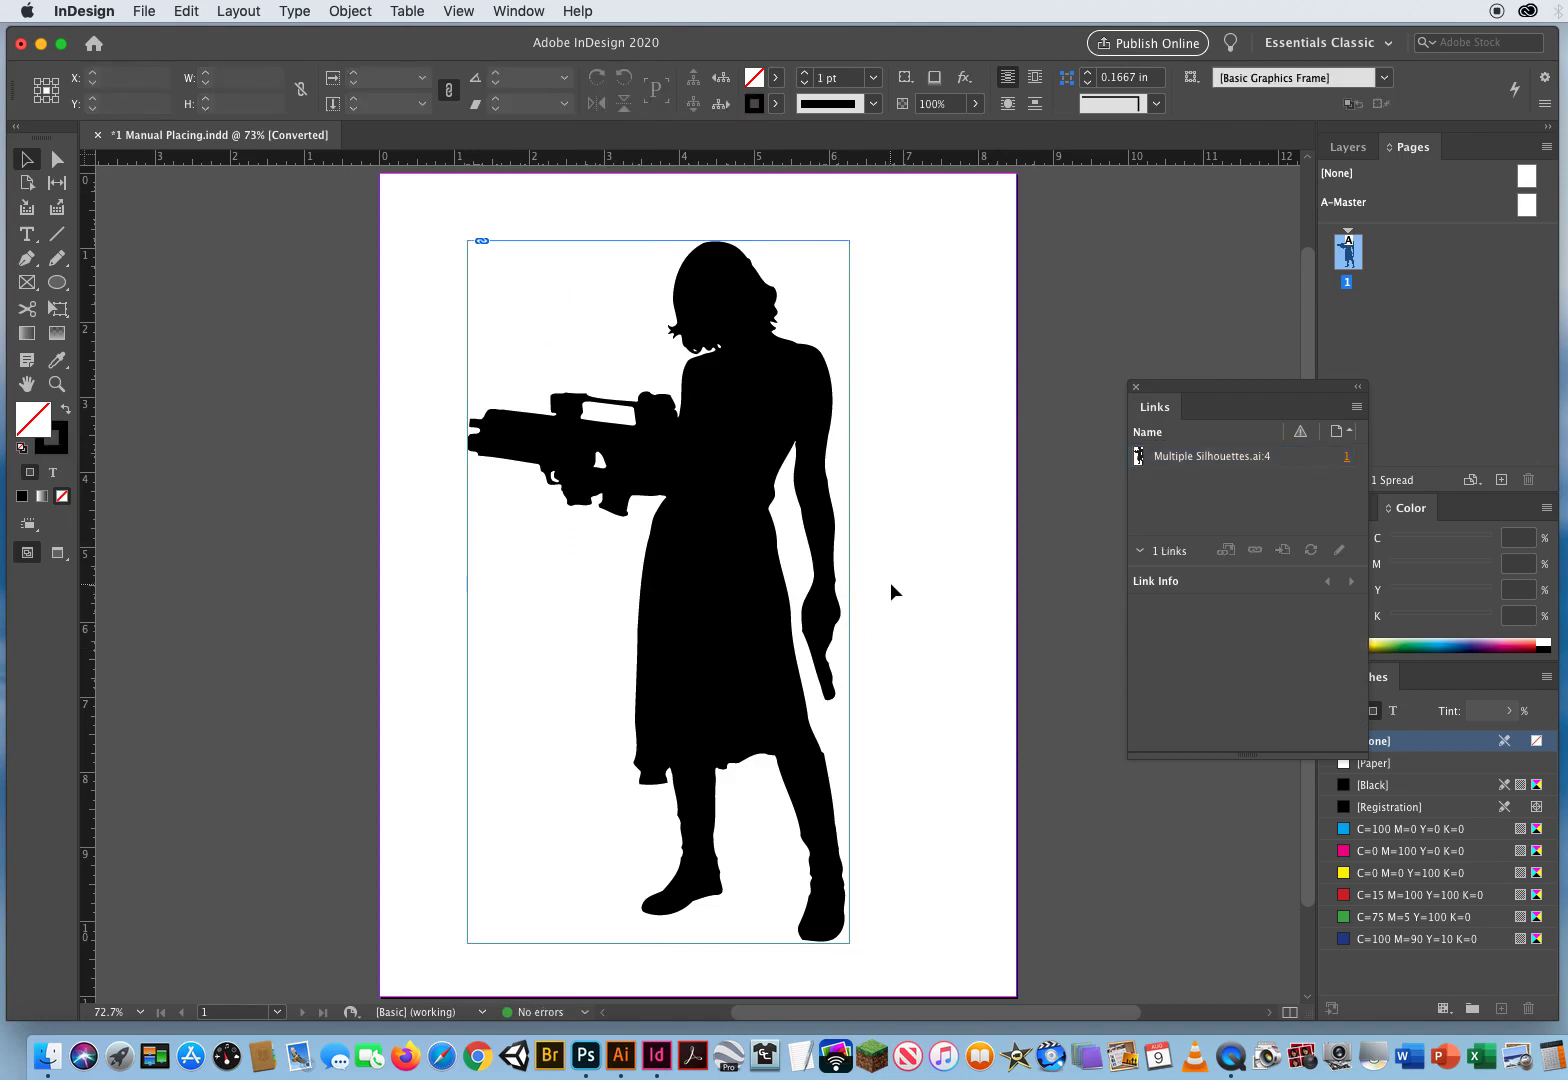
{"action": "key", "text": "Delete"}
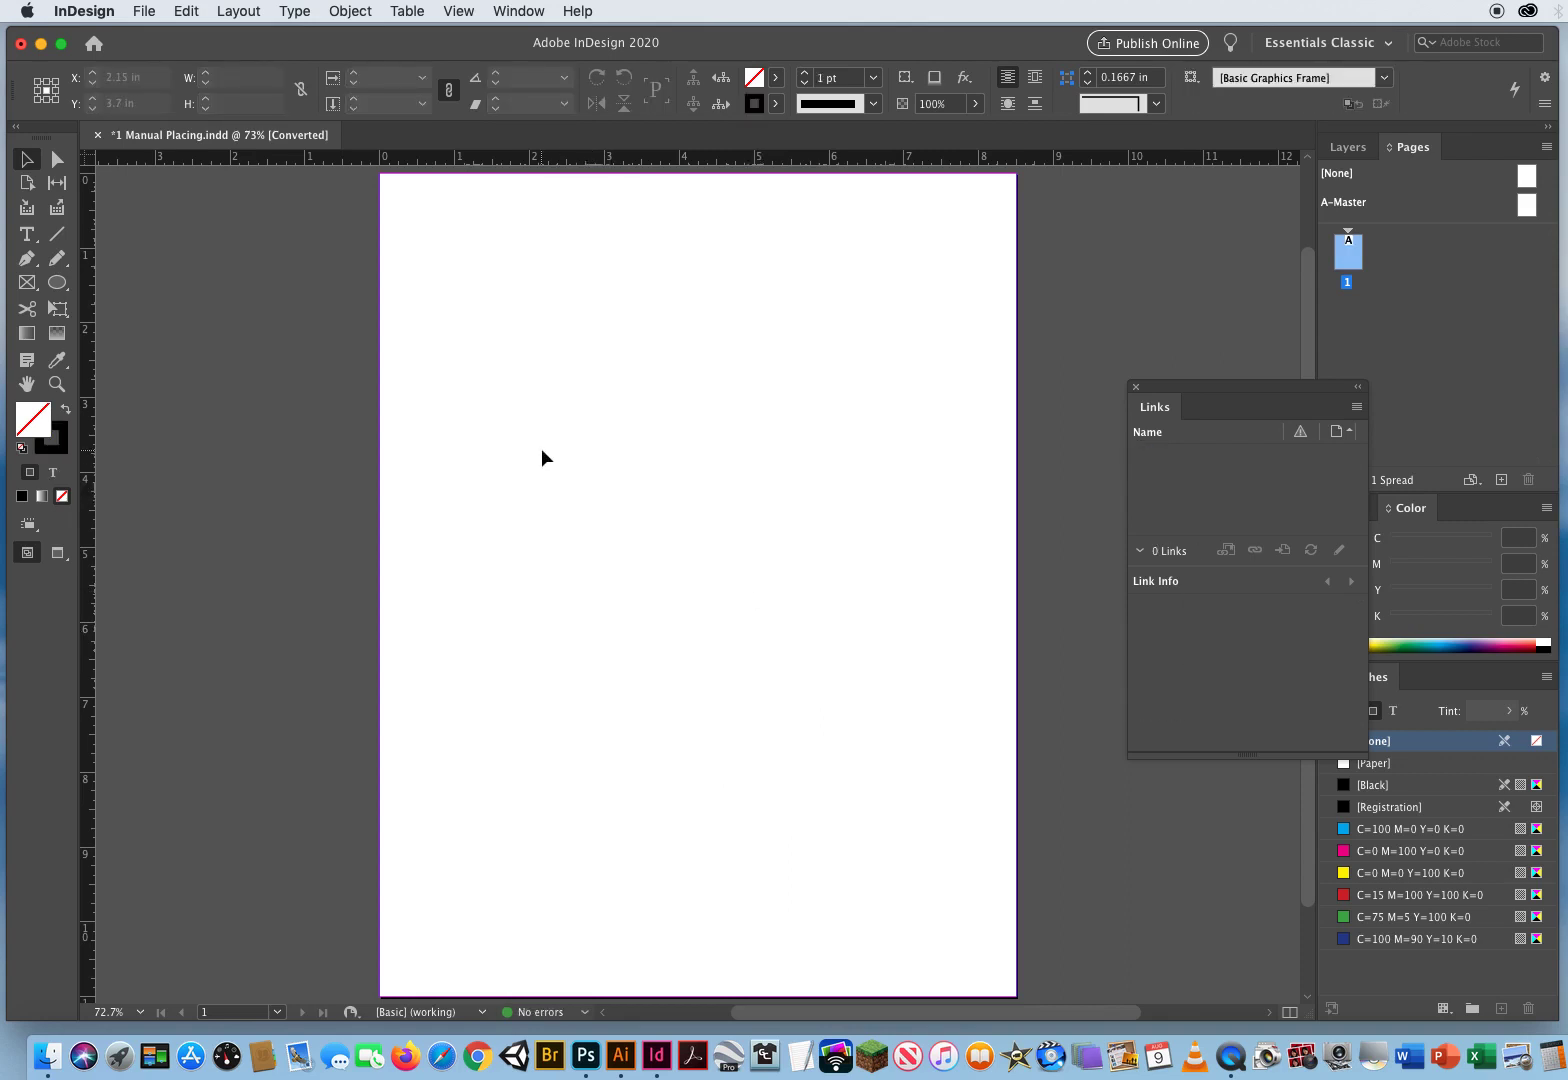
Place Multiple Silhouettes.ai with import options set to import All five artboards.
{"action": "key", "text": "super+d"}
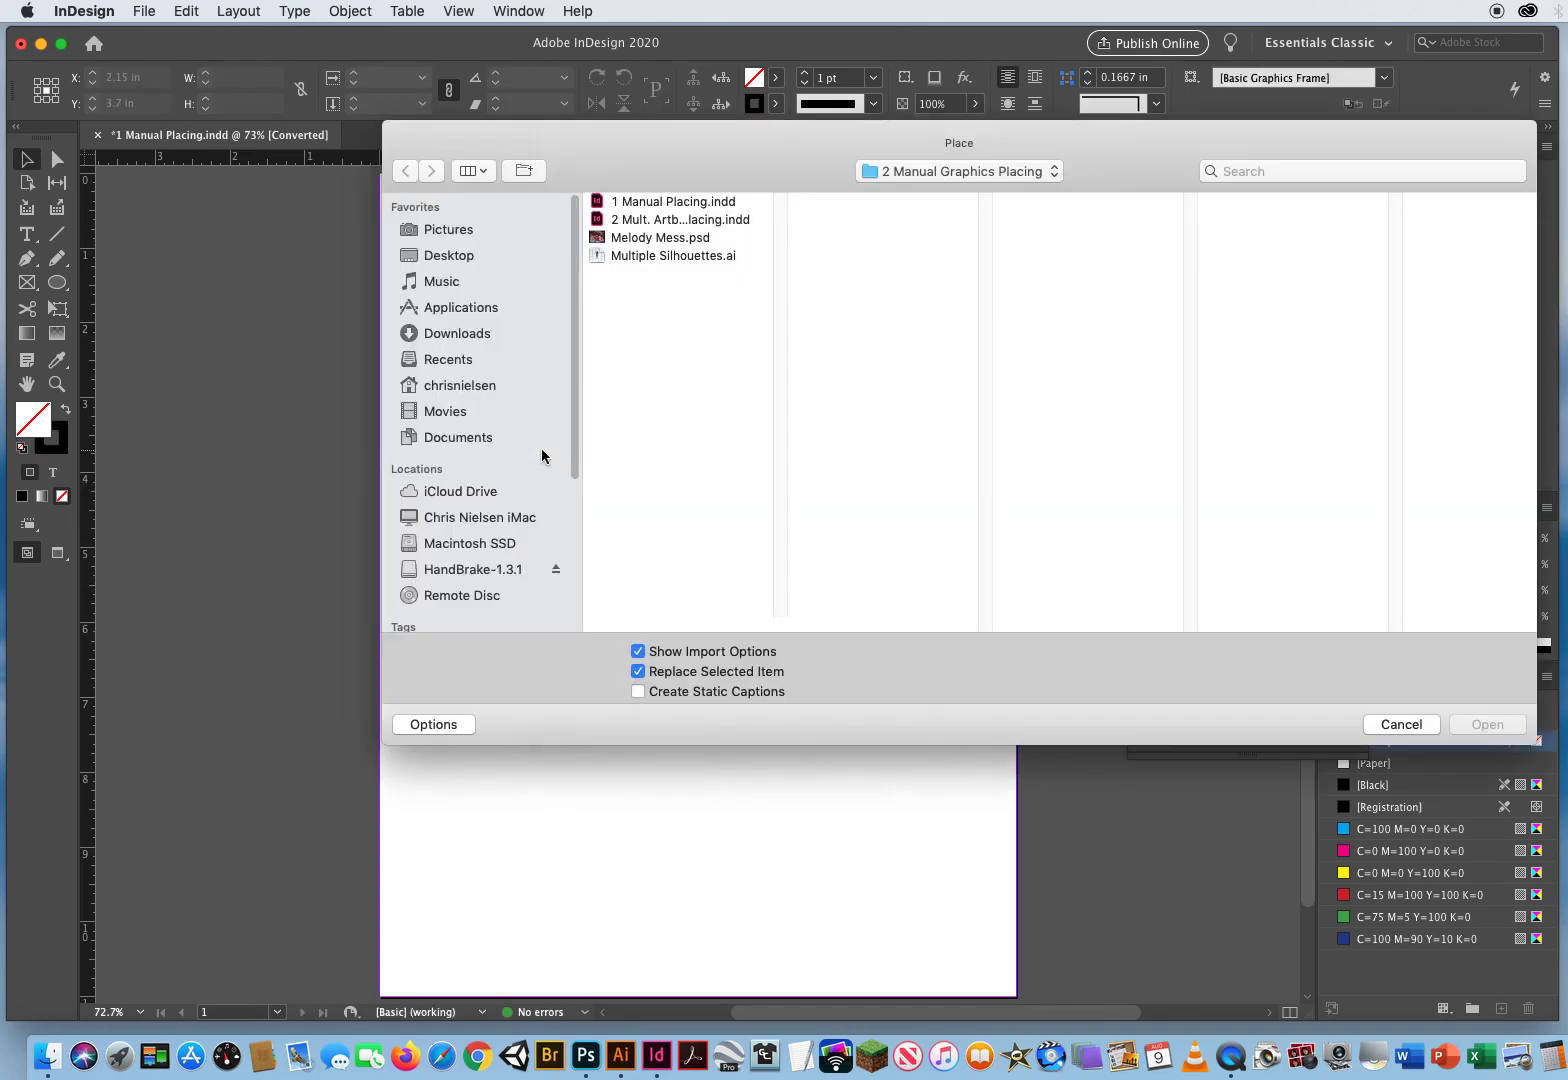
{"action": "left_click", "coordinate": [657, 255]}
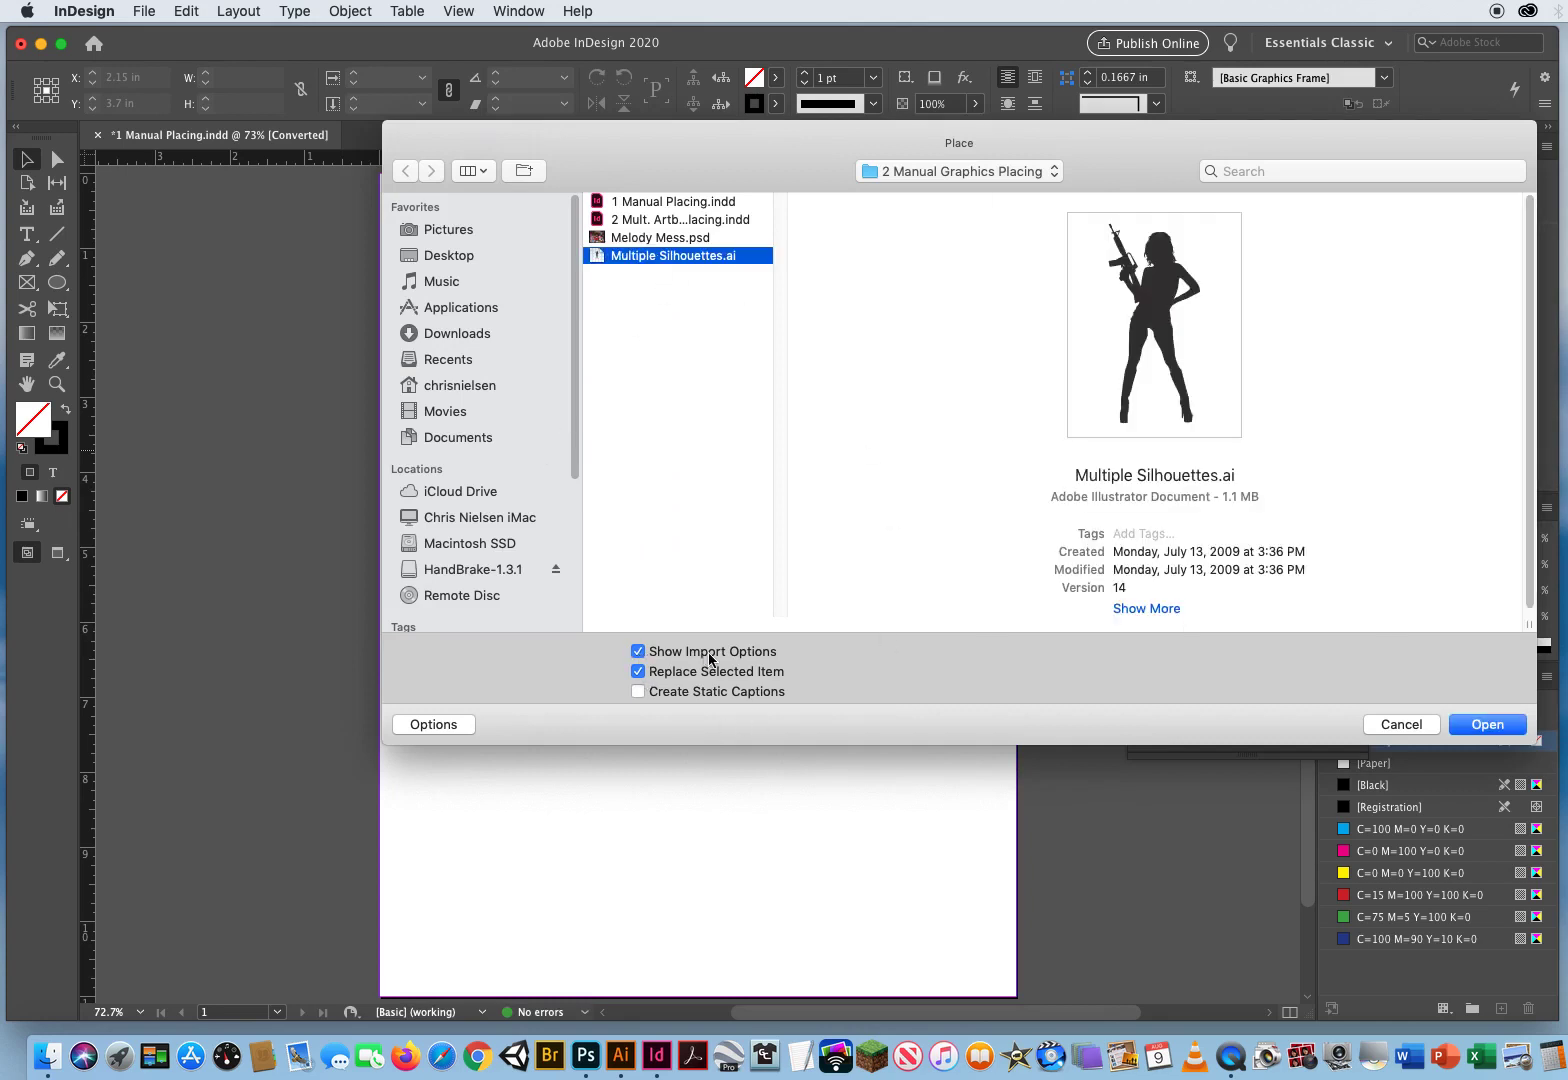
{"action": "left_click", "coordinate": [1452, 729]}
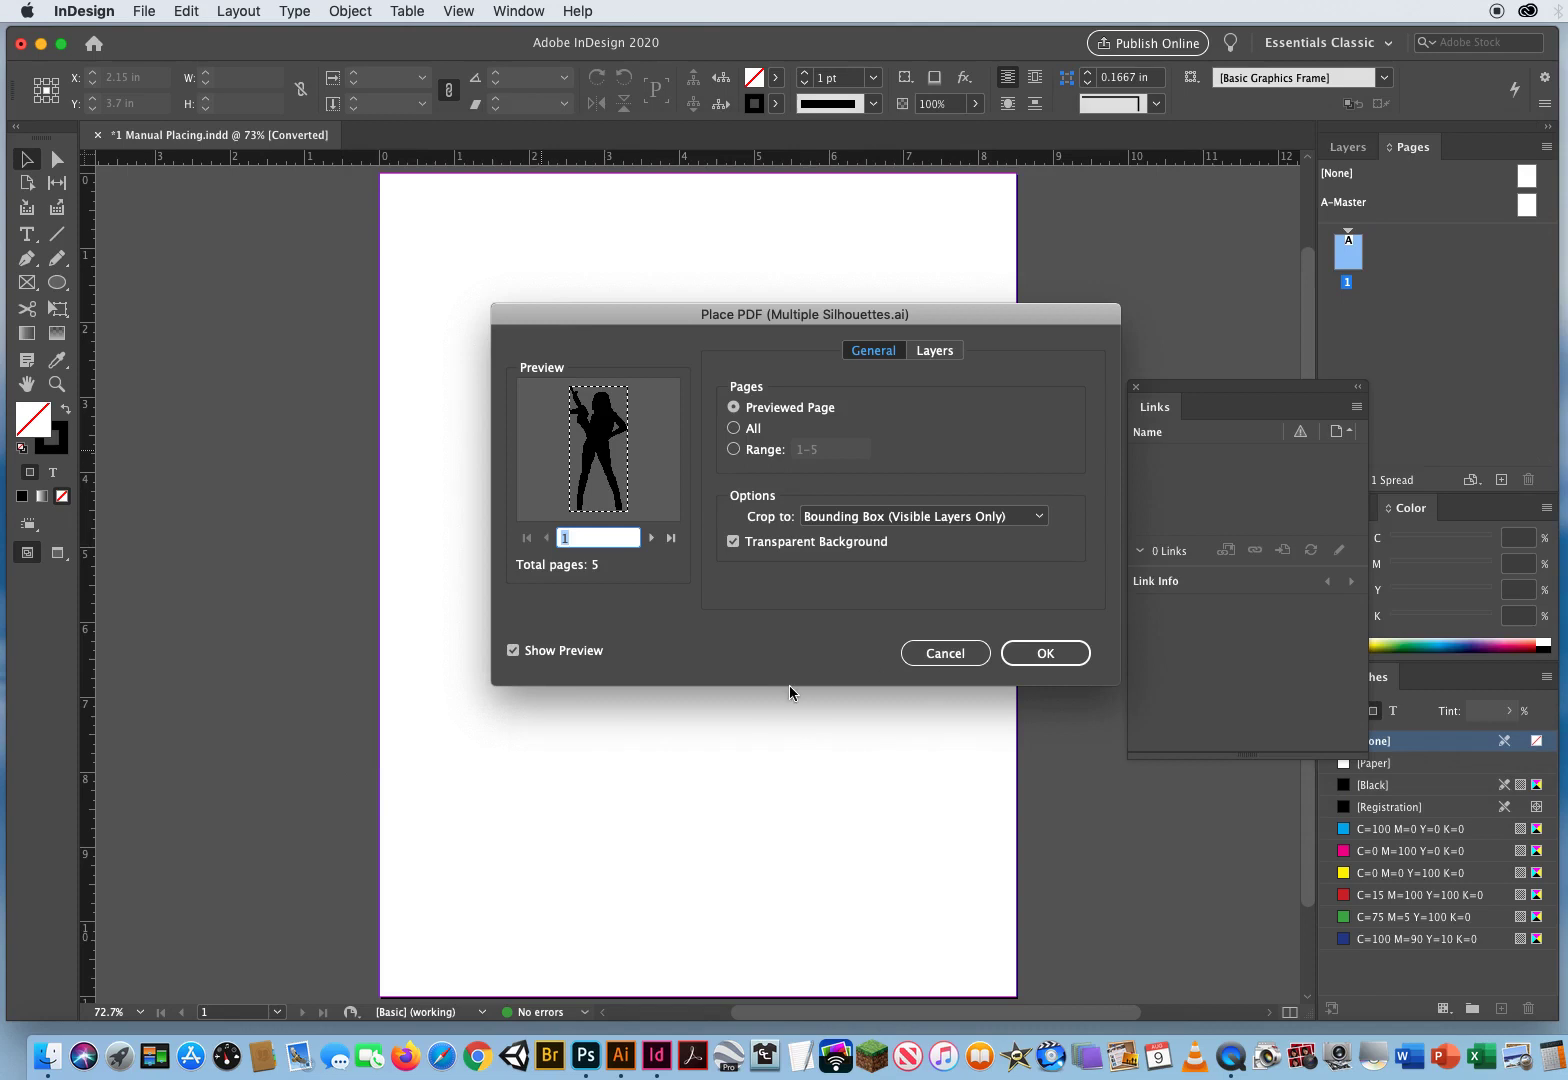
{"action": "left_click", "coordinate": [735, 427]}
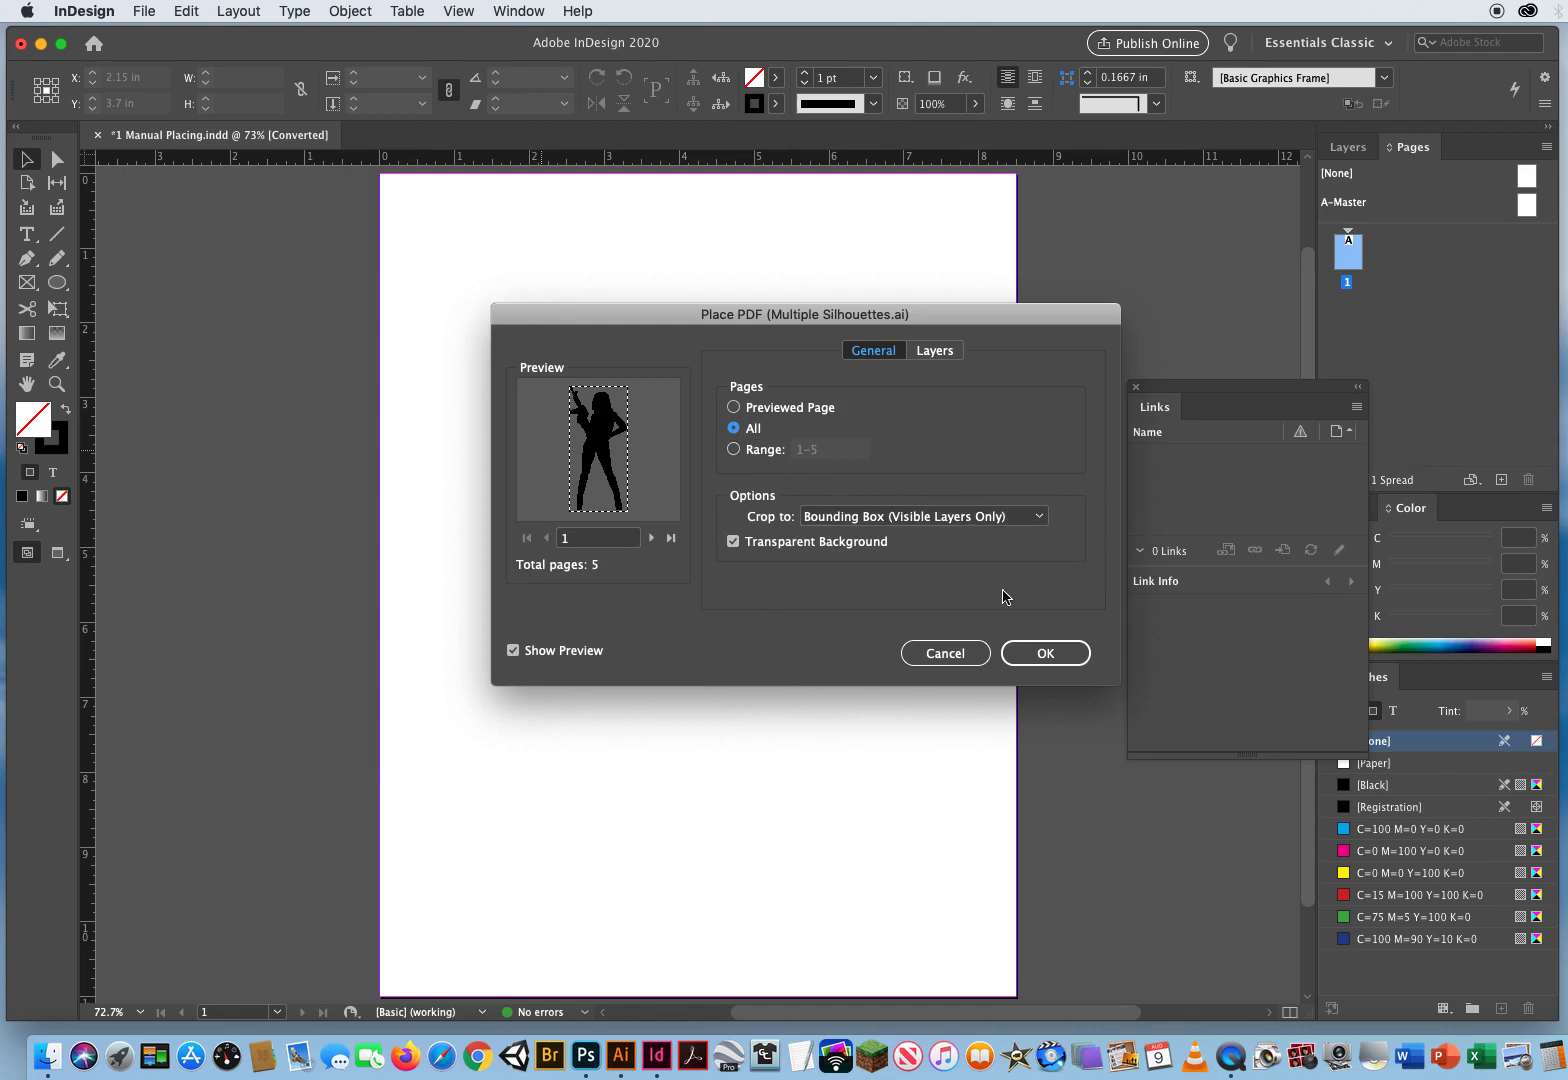
{"action": "left_click", "coordinate": [1032, 652]}
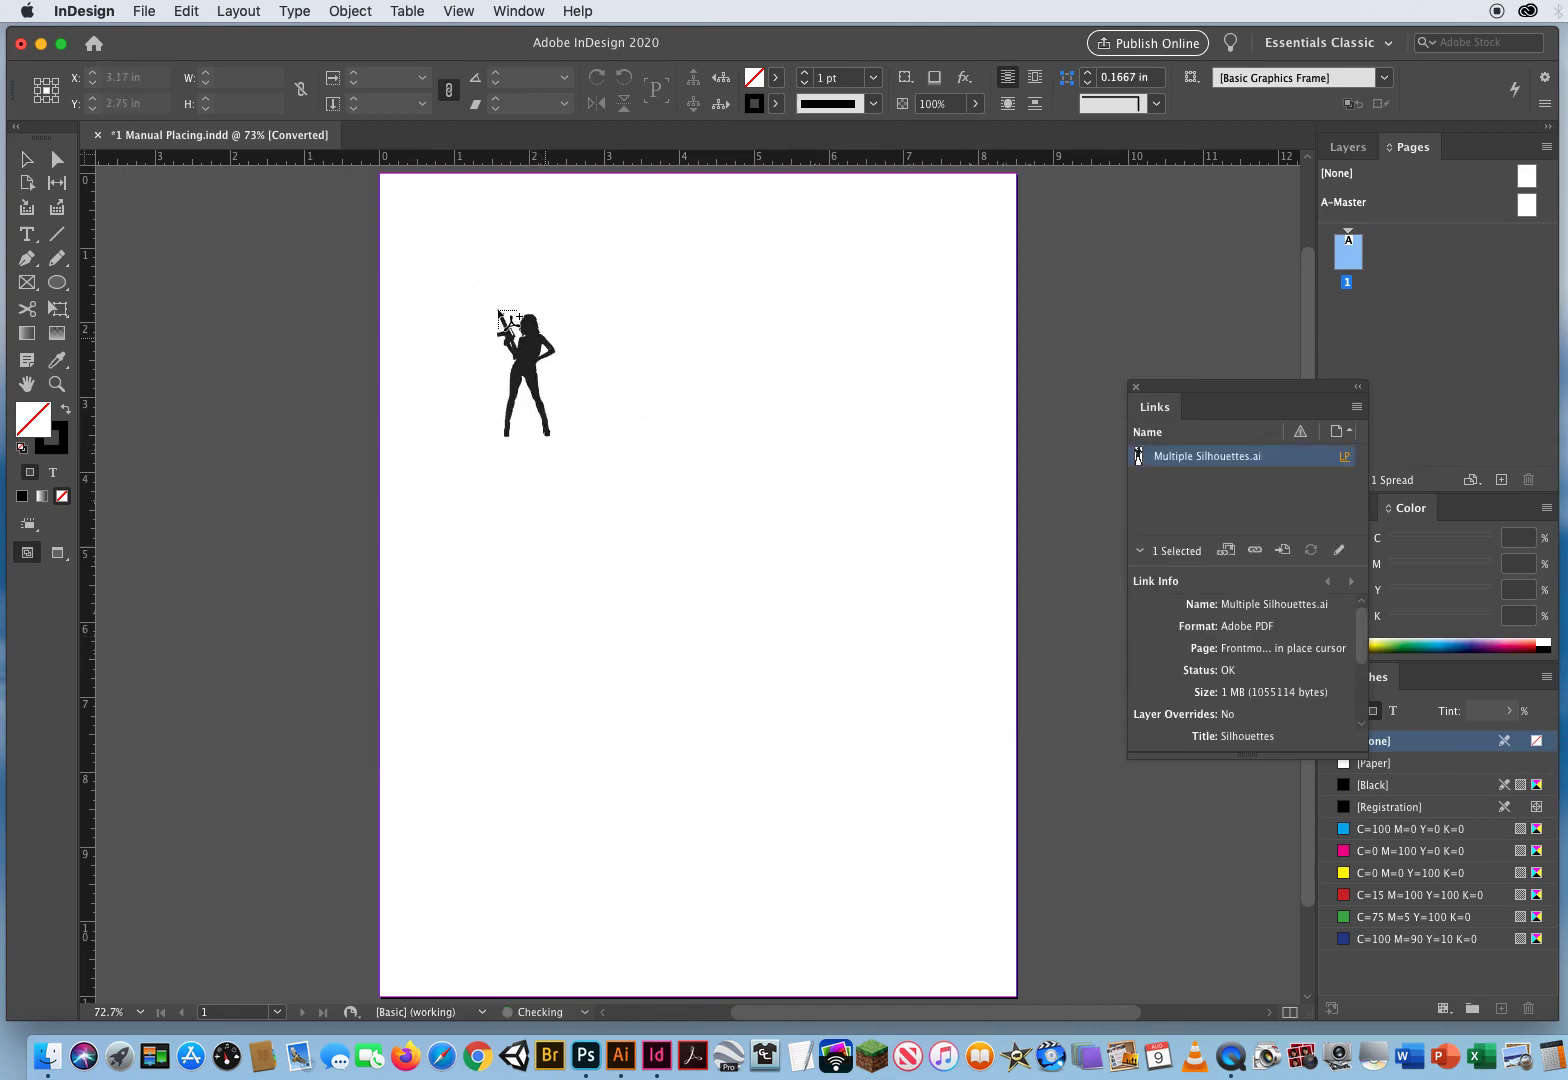
Place the five silhouettes across the page: top left, beside it, upper right, below, lower right.
{"action": "left_click_drag", "start_coordinate": [413, 211], "coordinate": [430, 246]}
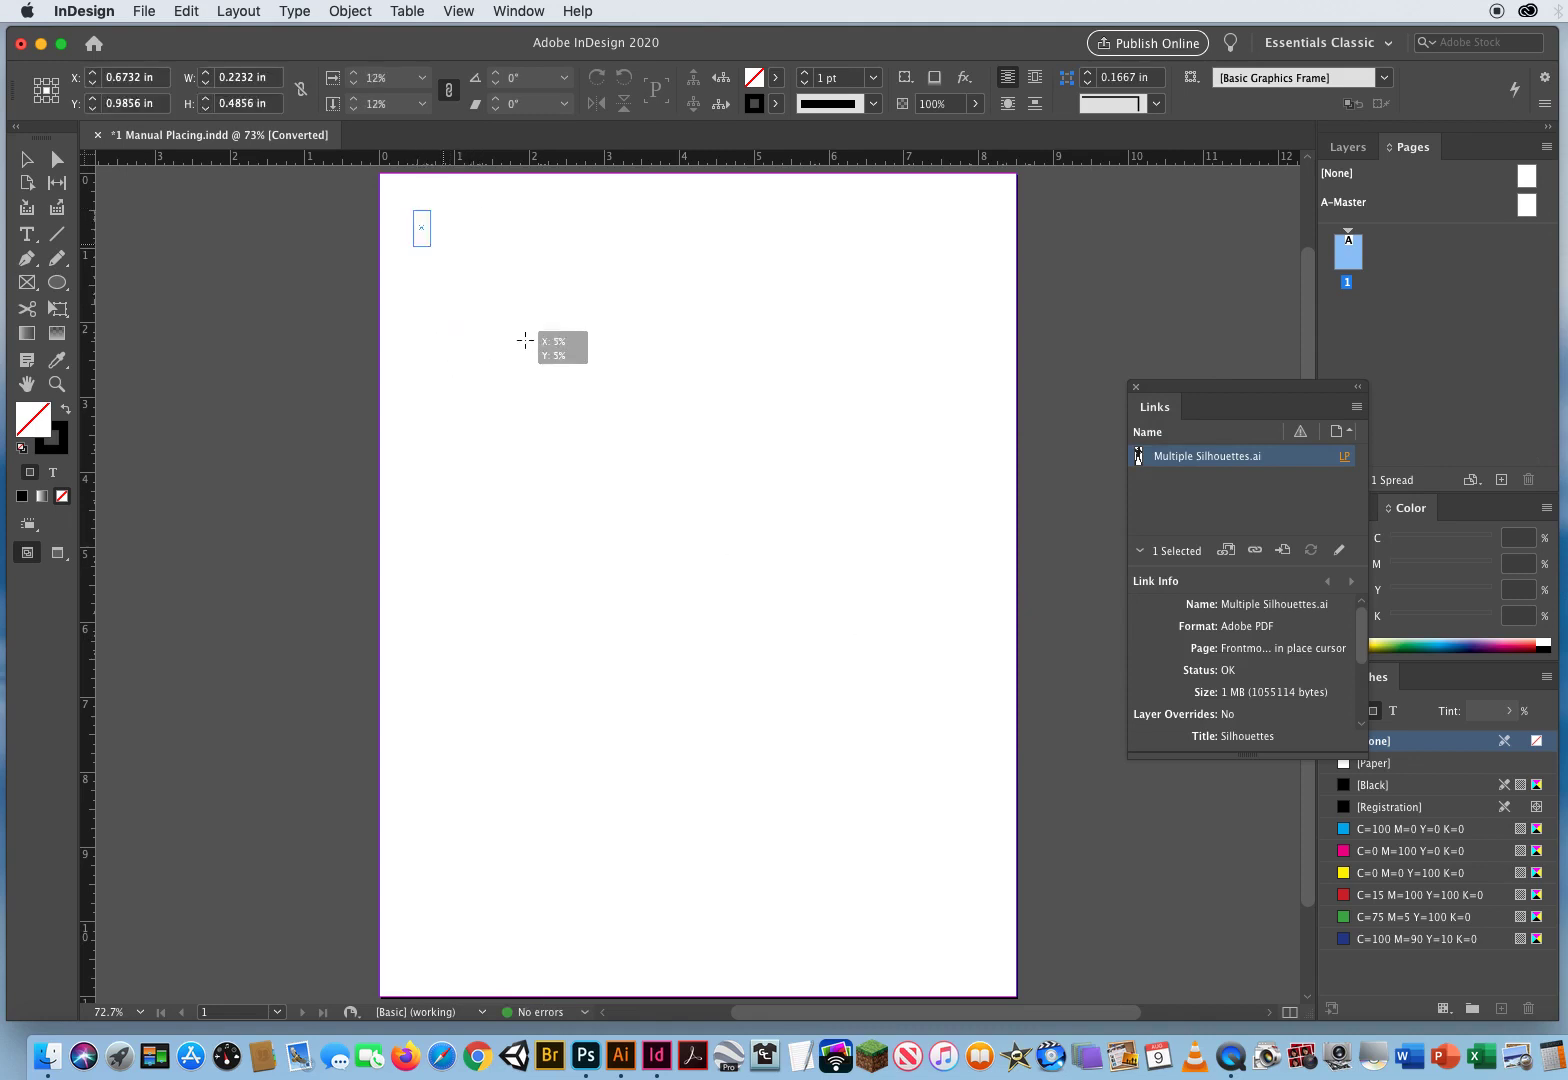
{"action": "key", "text": "super+z"}
{"action": "left_click", "coordinate": [413, 211]}
{"action": "left_click_drag", "start_coordinate": [552, 210], "coordinate": [733, 530]}
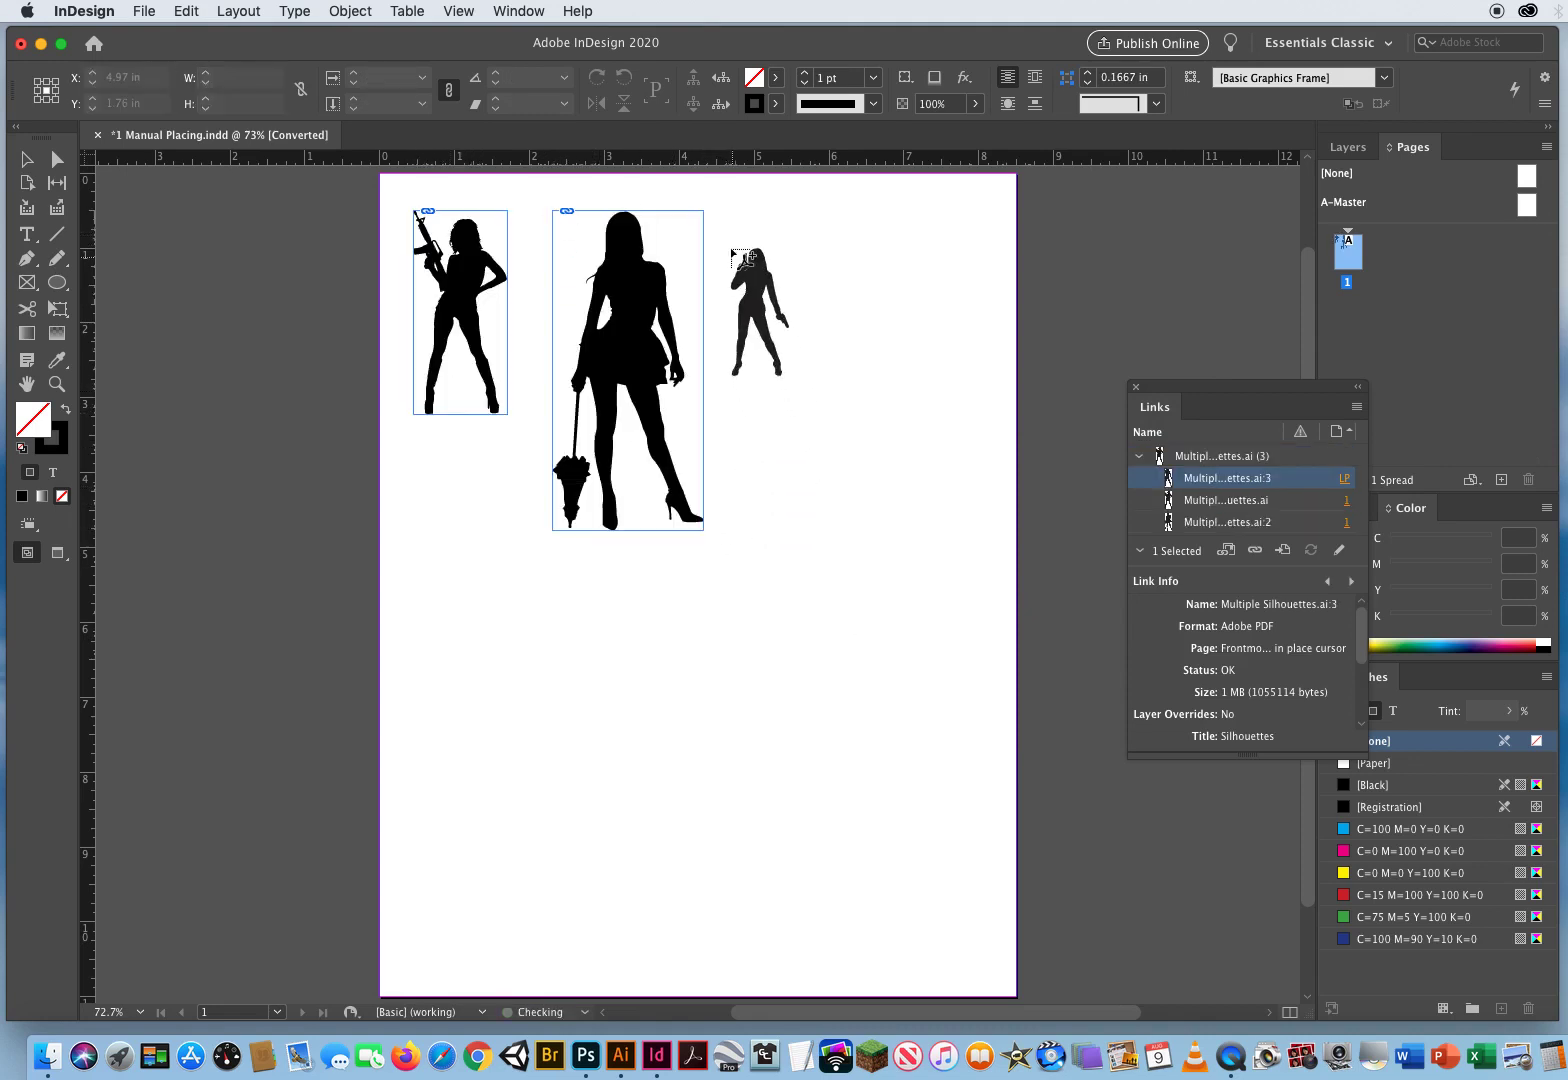
{"action": "left_click_drag", "start_coordinate": [736, 225], "coordinate": [928, 633]}
{"action": "left_click_drag", "start_coordinate": [460, 564], "coordinate": [713, 943]}
{"action": "left_click_drag", "start_coordinate": [742, 678], "coordinate": [931, 920]}
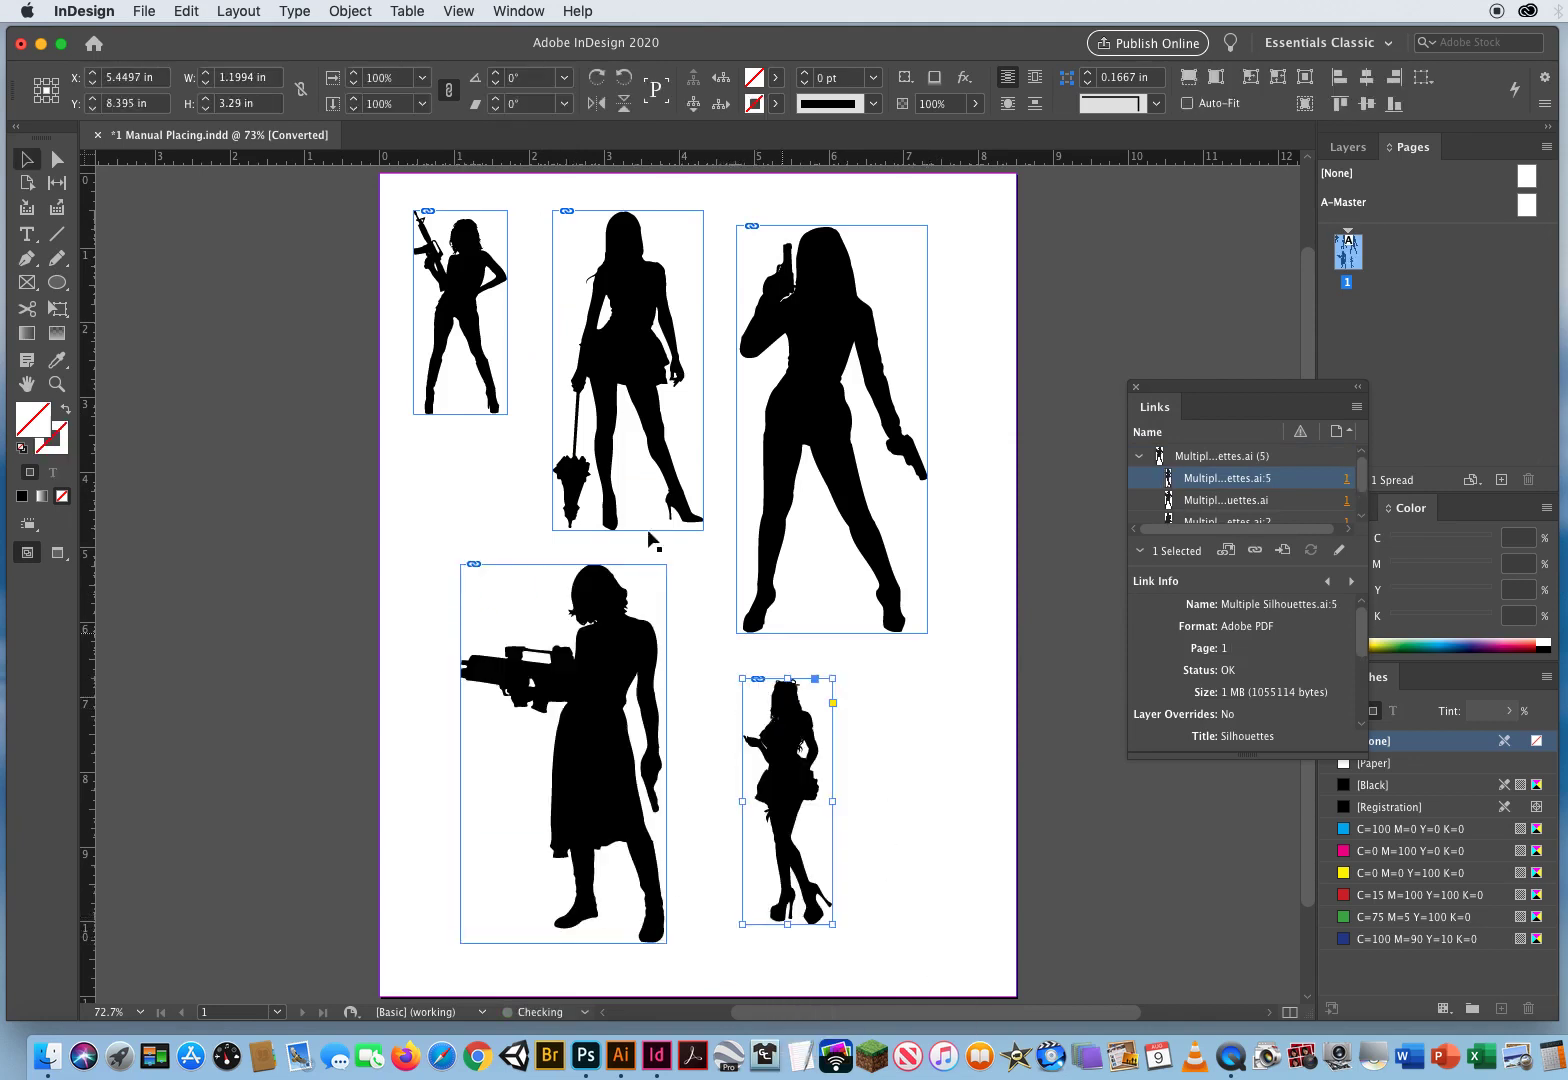
Marquee-select all five placed silhouettes and delete them.
{"action": "left_click", "coordinate": [408, 492]}
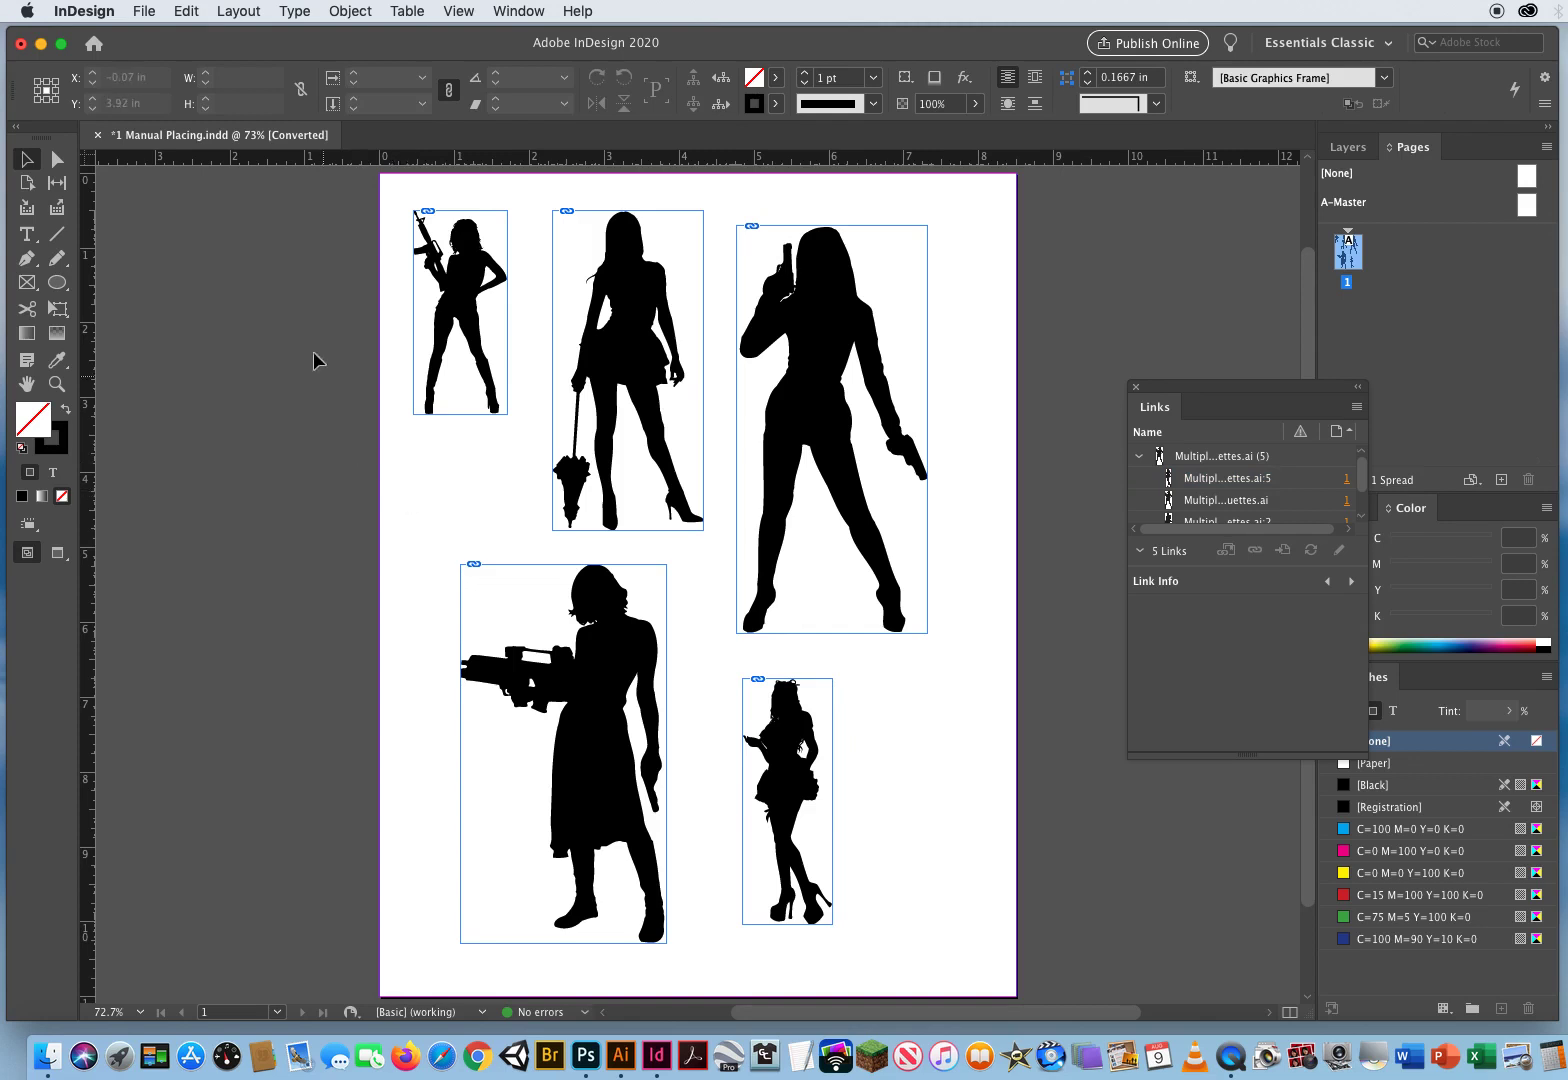
{"action": "left_click_drag", "start_coordinate": [296, 299], "coordinate": [933, 815]}
{"action": "key", "text": "BackSpace"}
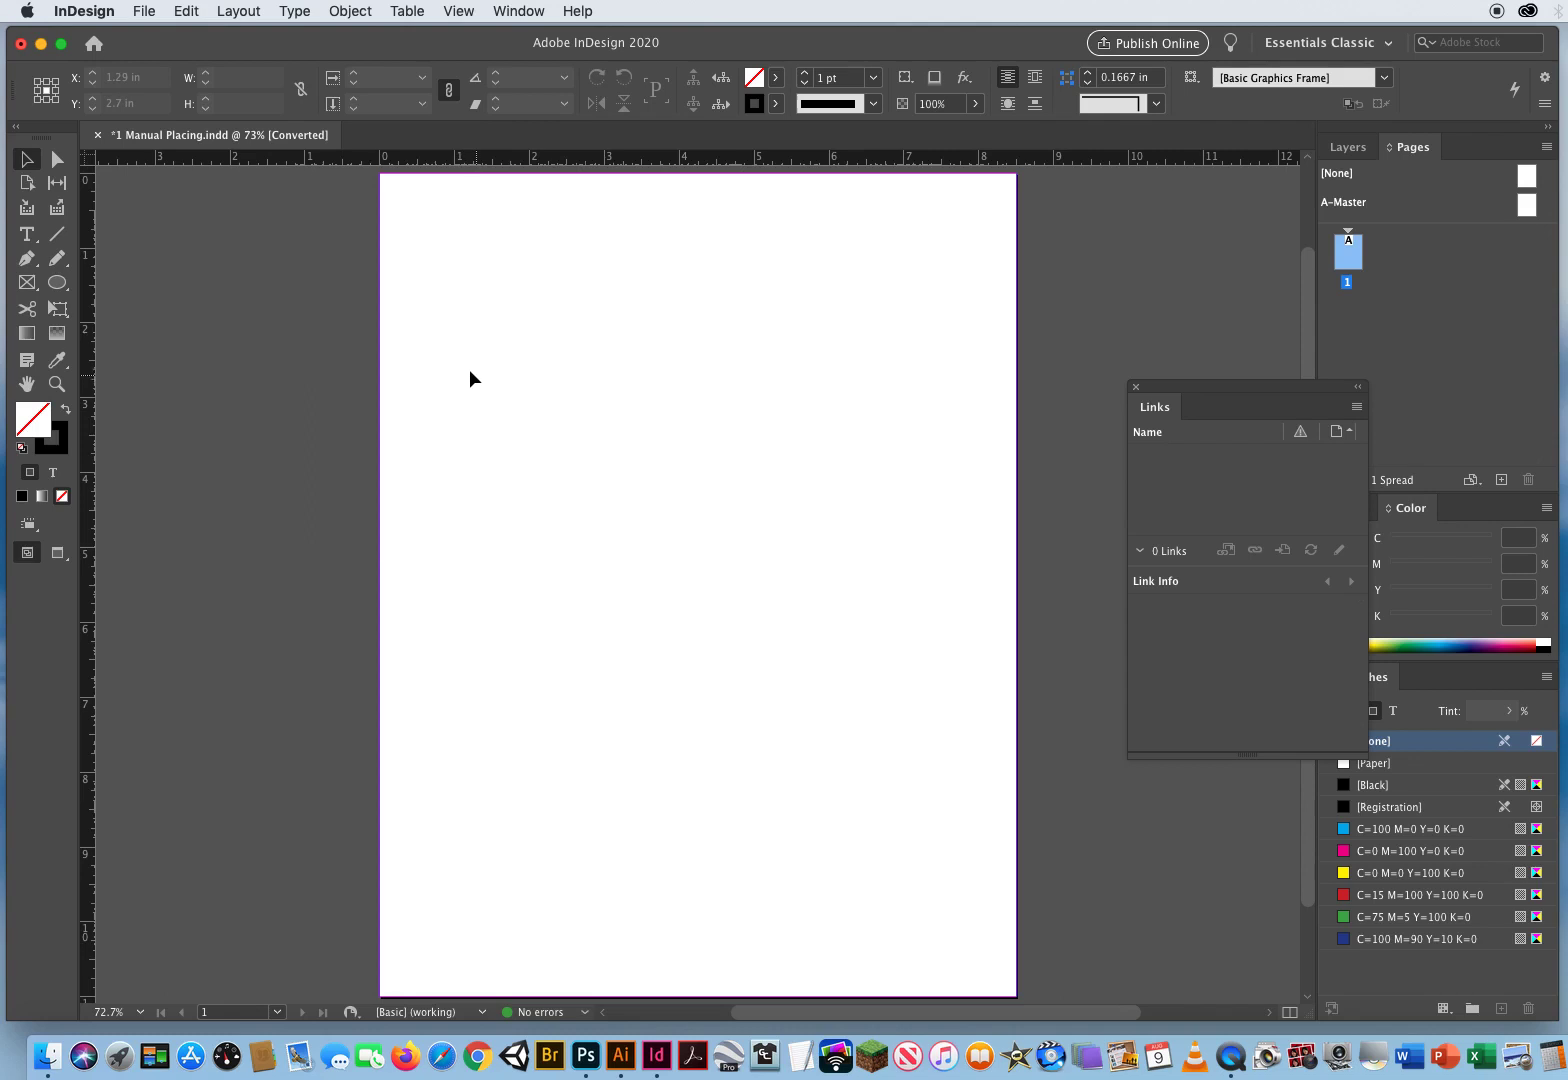
Place Multiple Silhouettes.ai with import options off, dropping its first silhouette onto the page.
{"action": "key", "text": "super+d"}
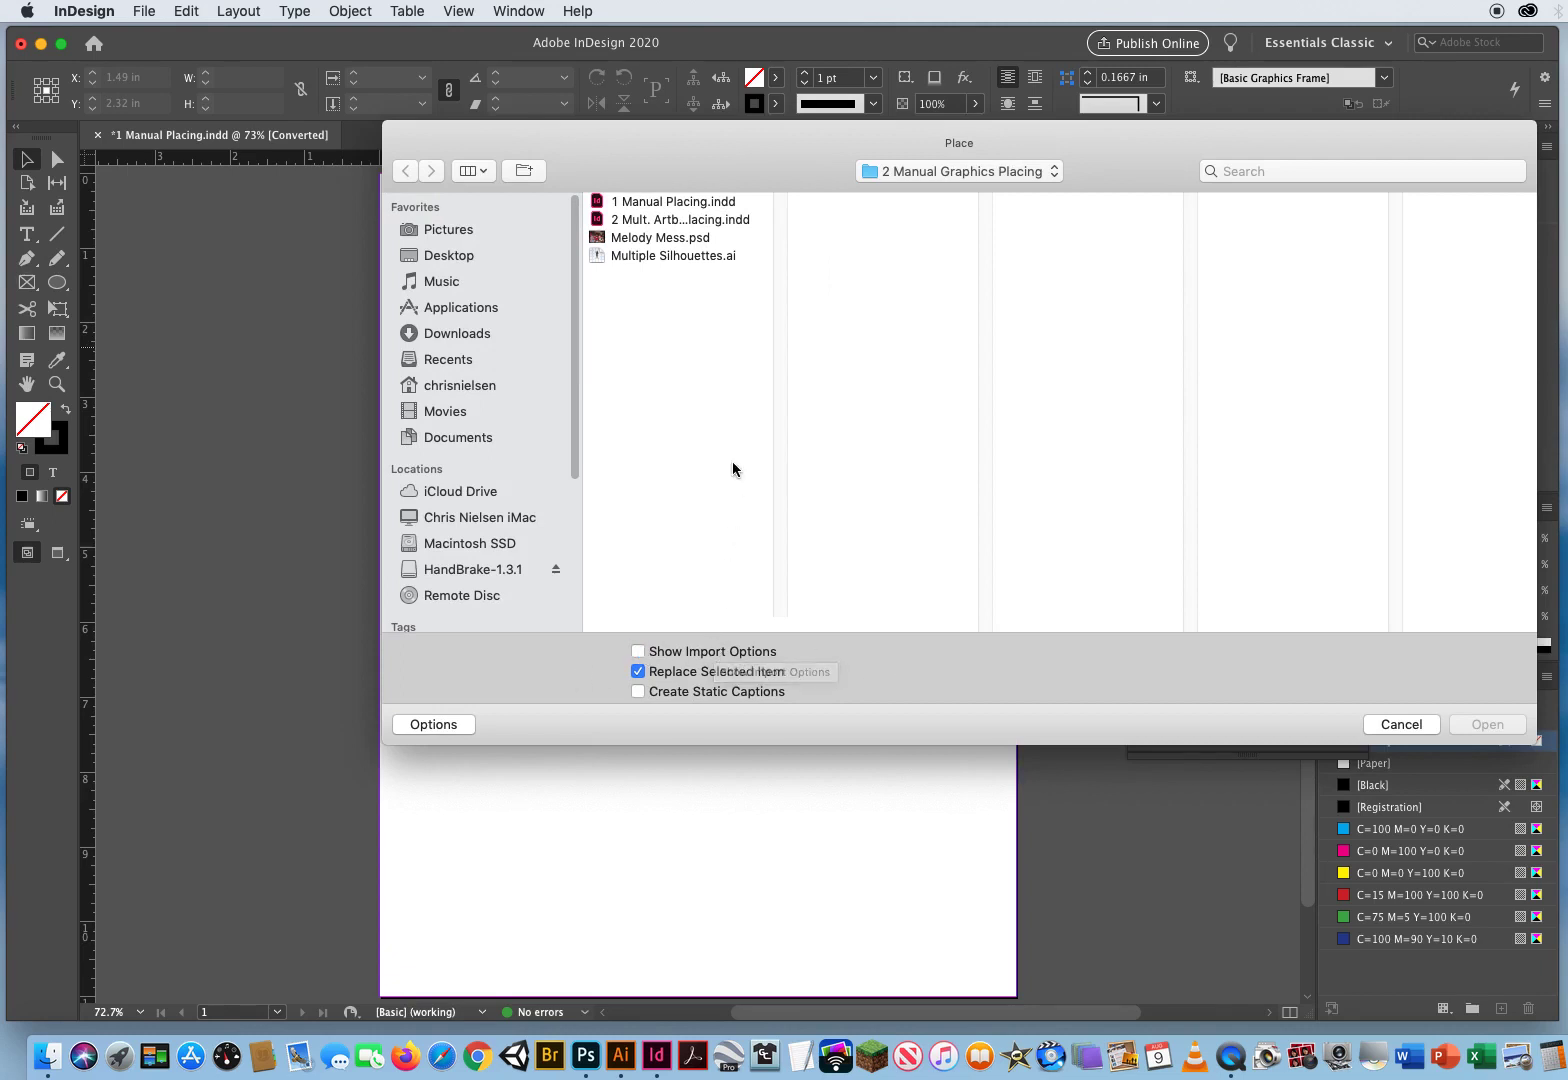
{"action": "left_click", "coordinate": [640, 257]}
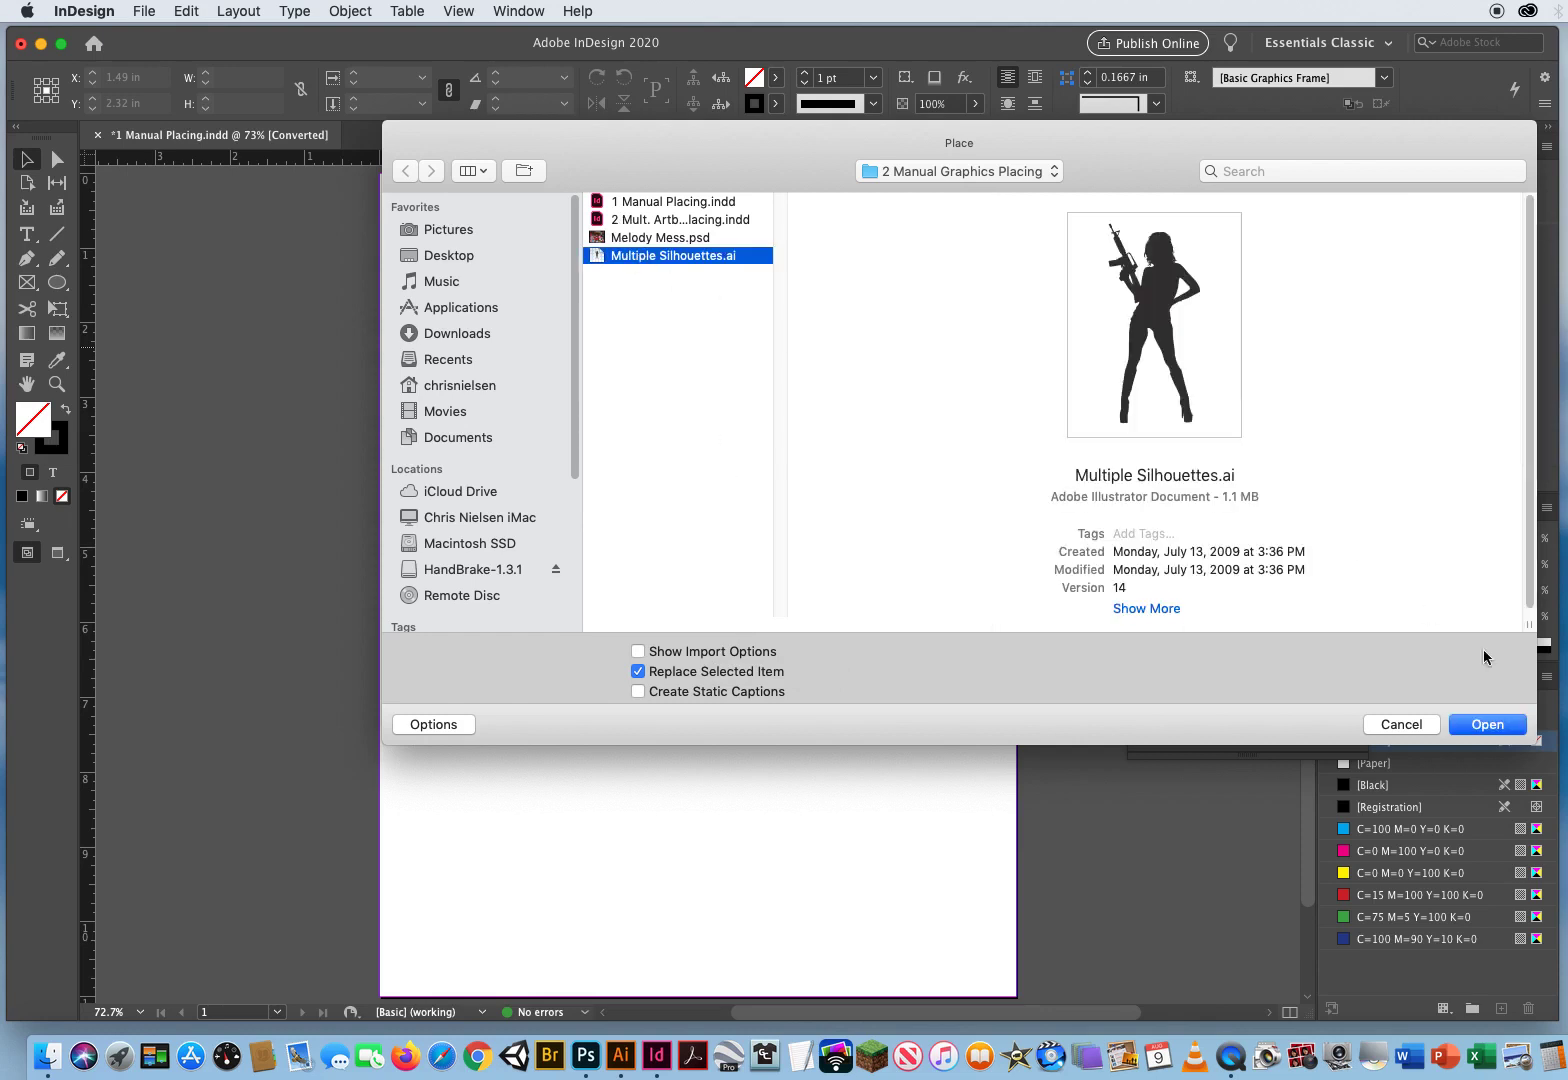
{"action": "left_click", "coordinate": [1487, 724]}
{"action": "left_click", "coordinate": [527, 324]}
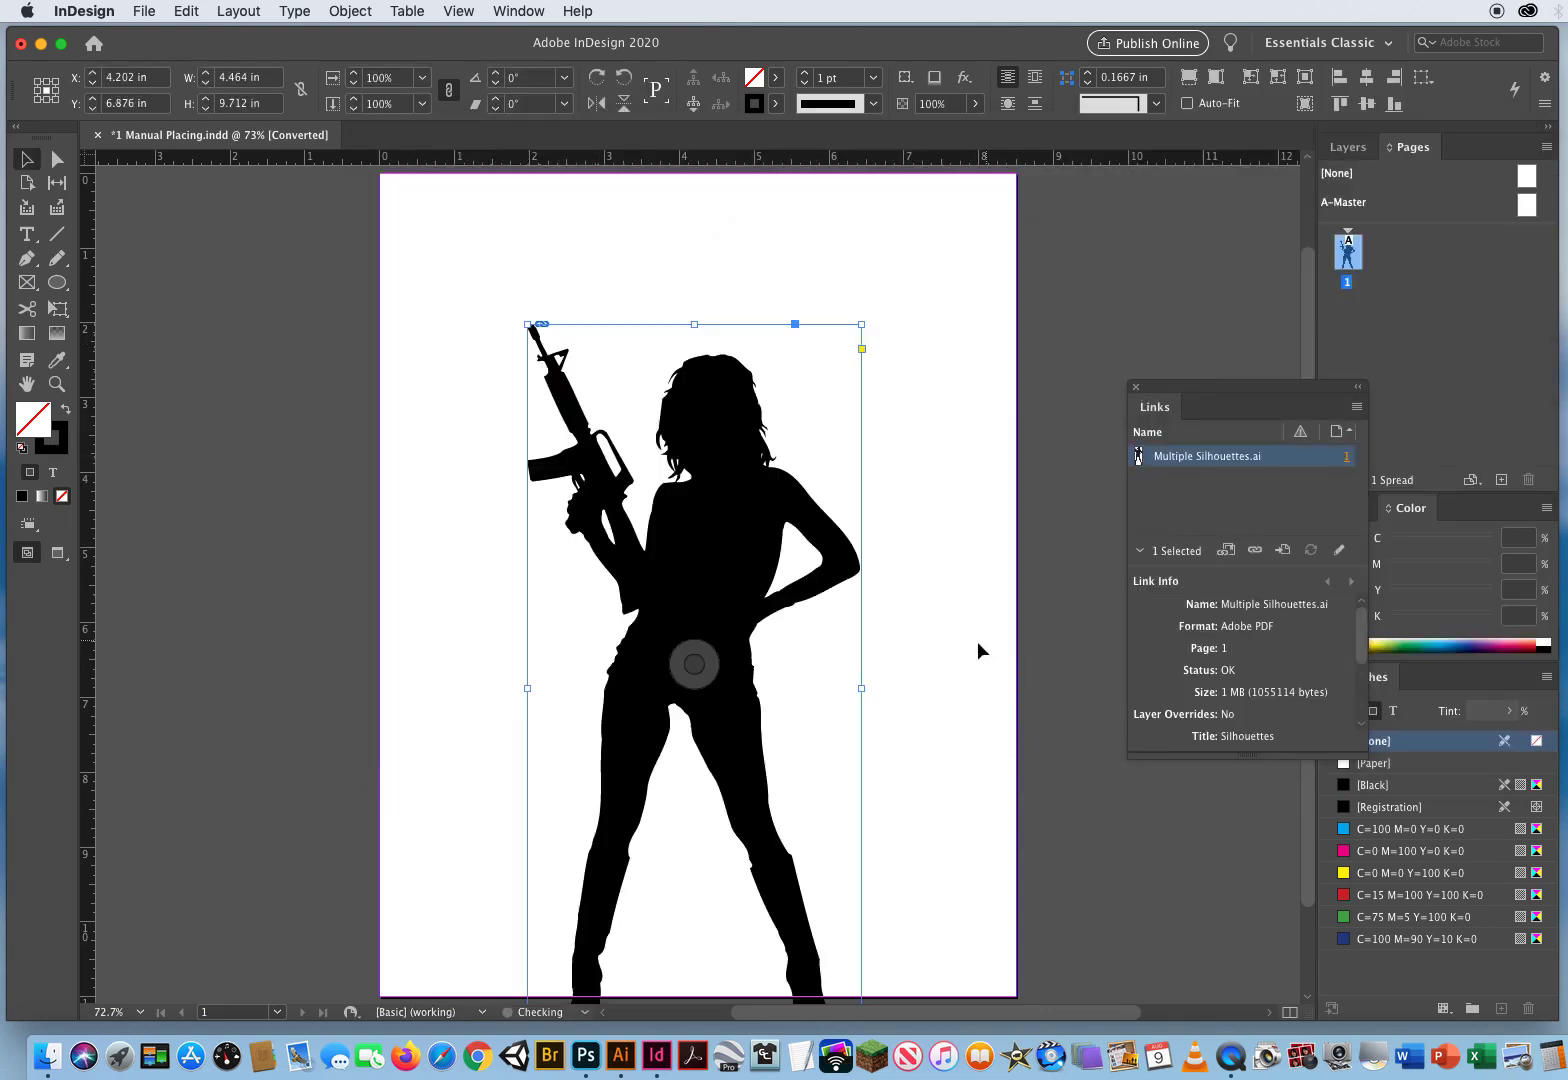
Delete the placed silhouette, close the Links panel, and close 1 Manual Placing.indd to reach the save prompt.
{"action": "key", "text": "BackSpace"}
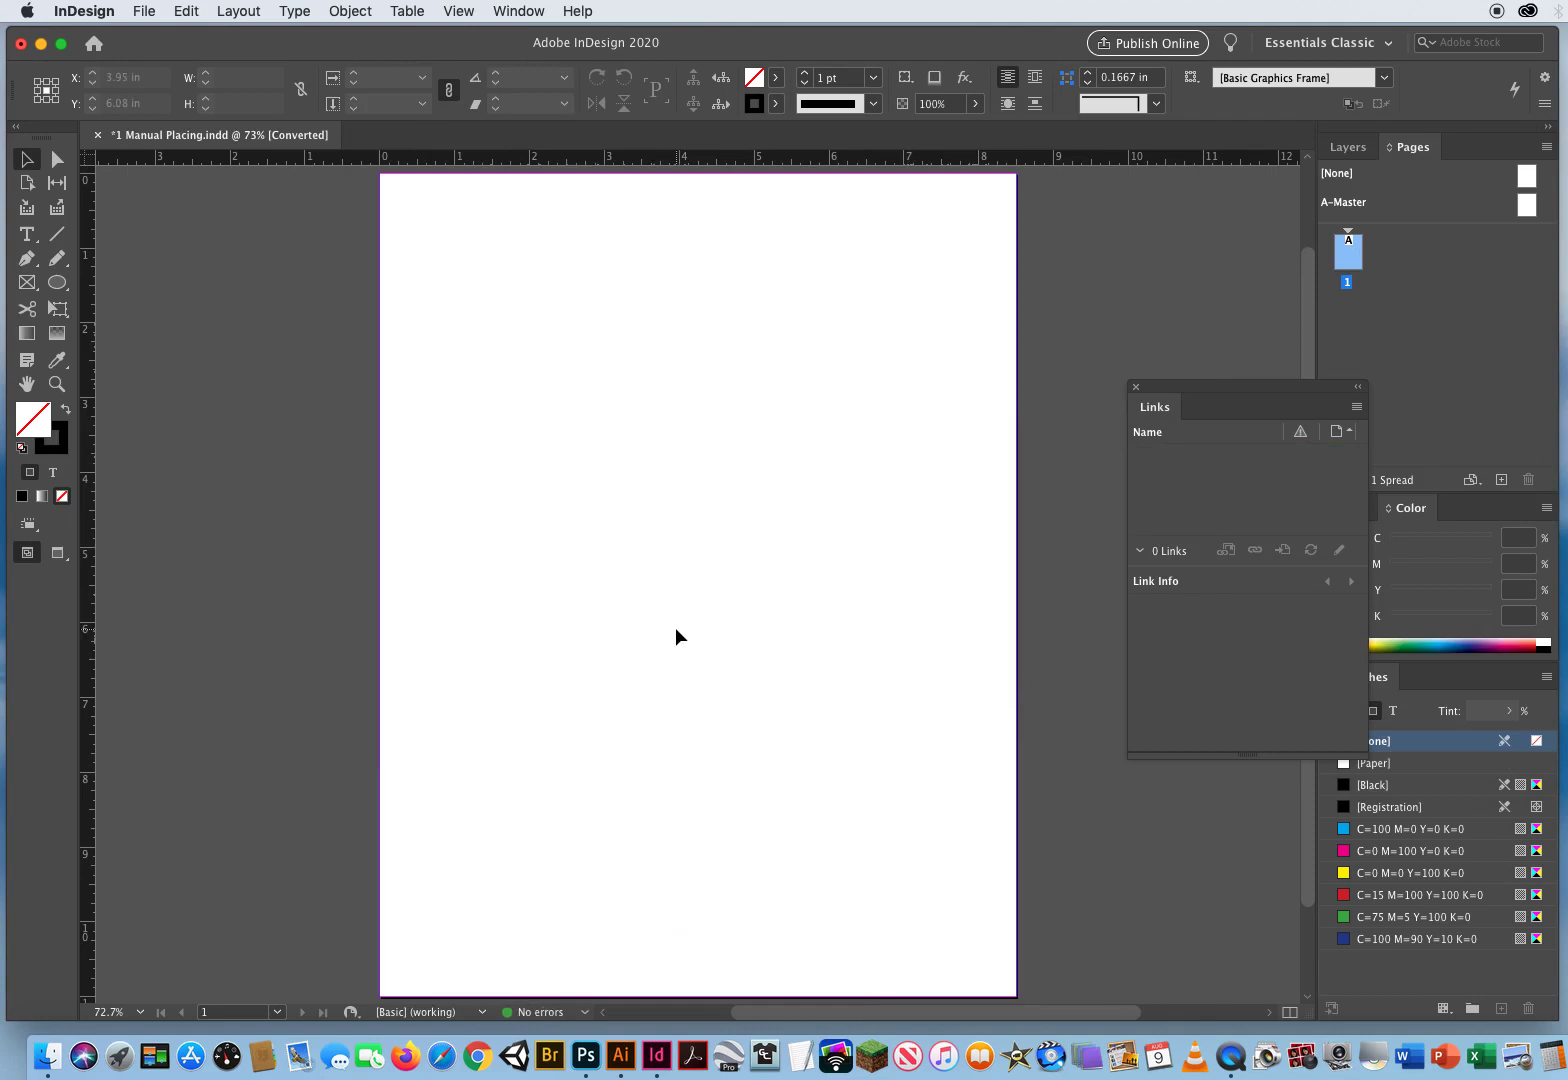
{"action": "left_click", "coordinate": [1135, 387]}
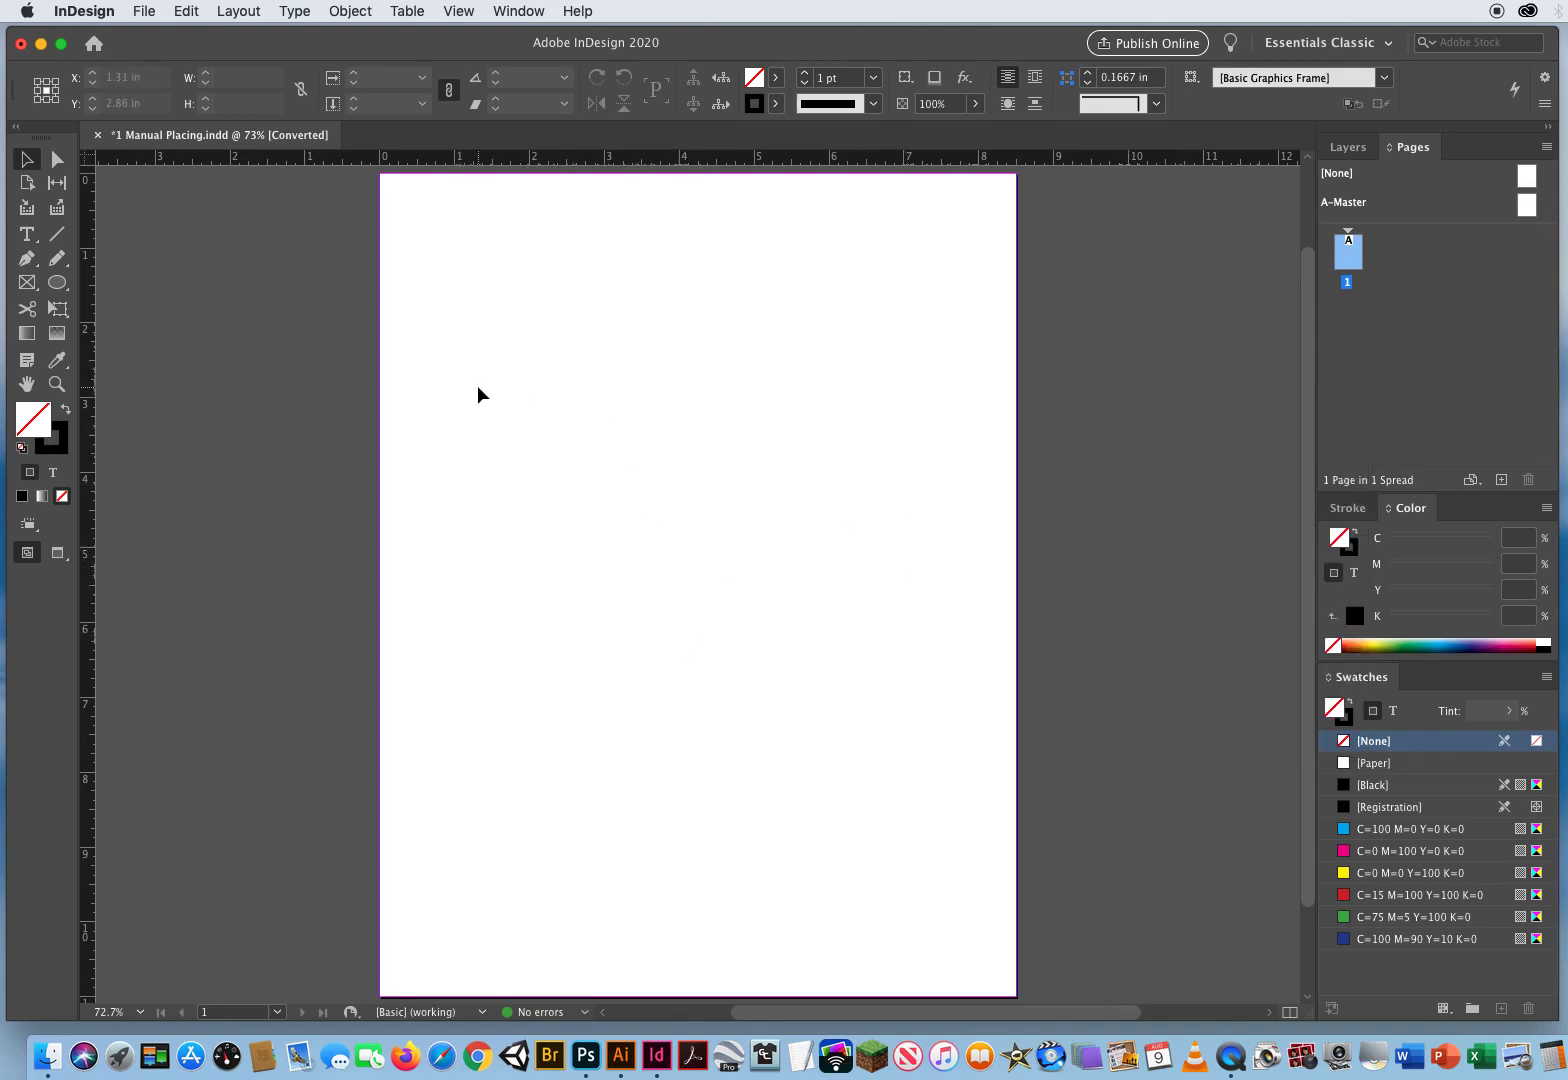
{"action": "left_click", "coordinate": [98, 134]}
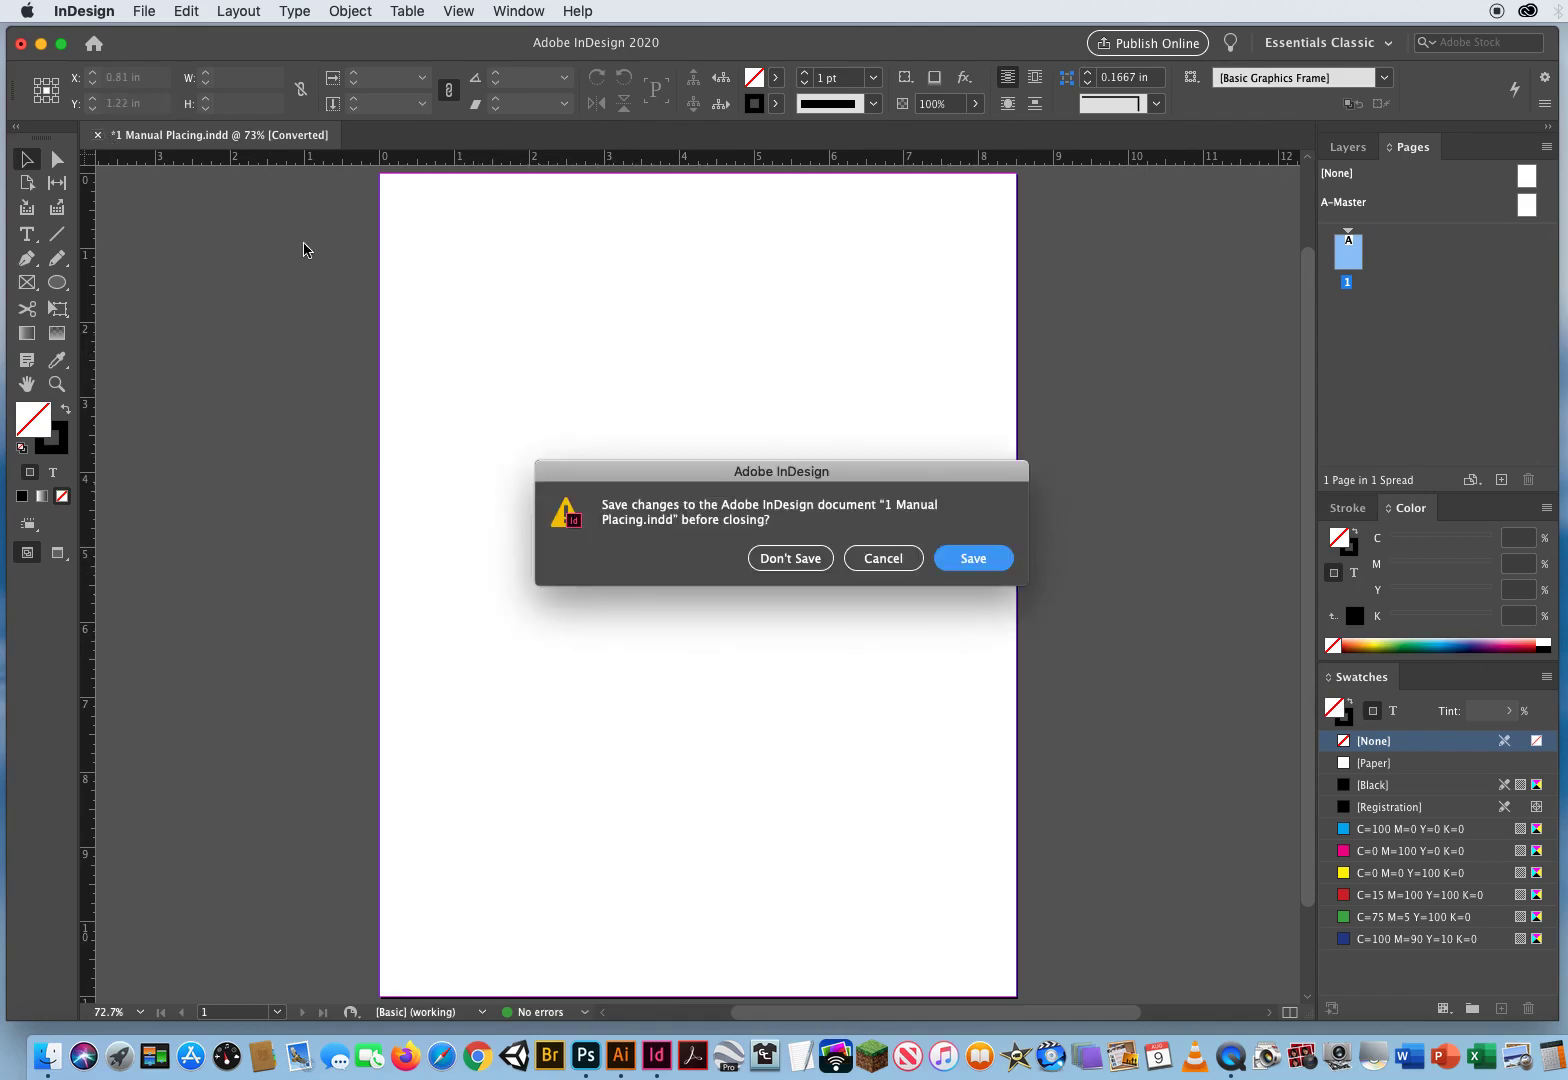